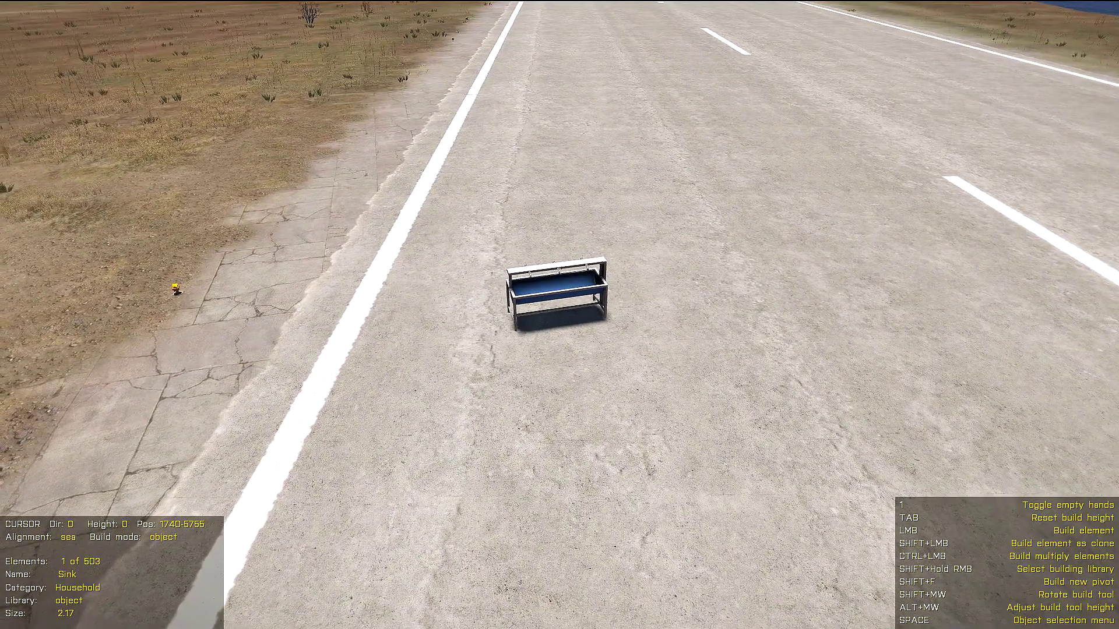
Choose the dome tent Land_TentDome_F from the object library and place one on the runway.
key("space")
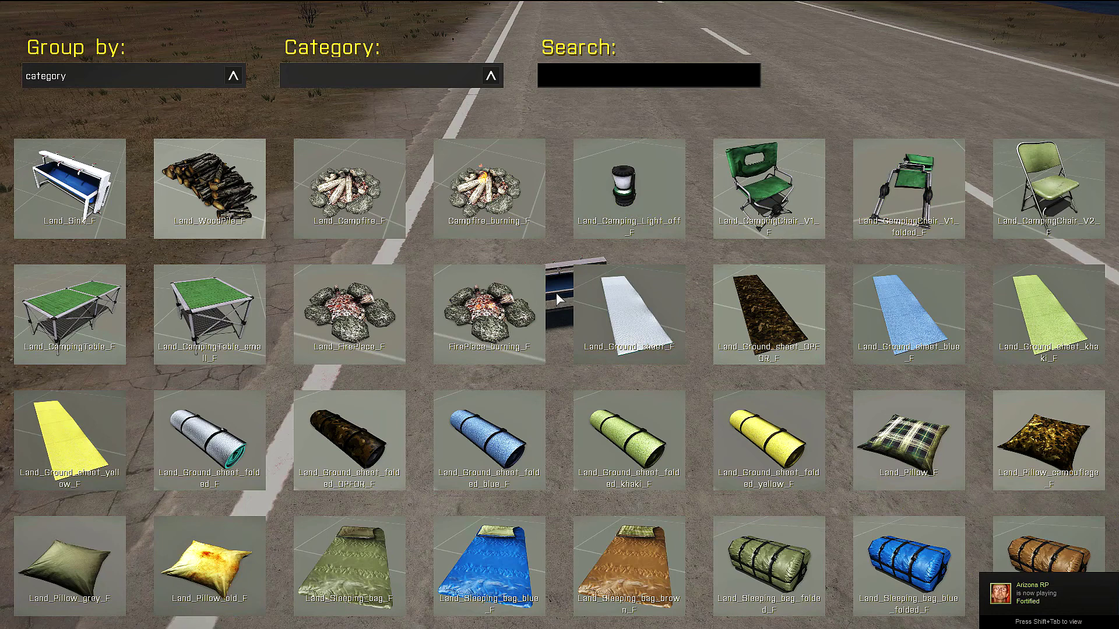
scroll(483, 379, "down", 1)
scroll(455, 384, "down", 1)
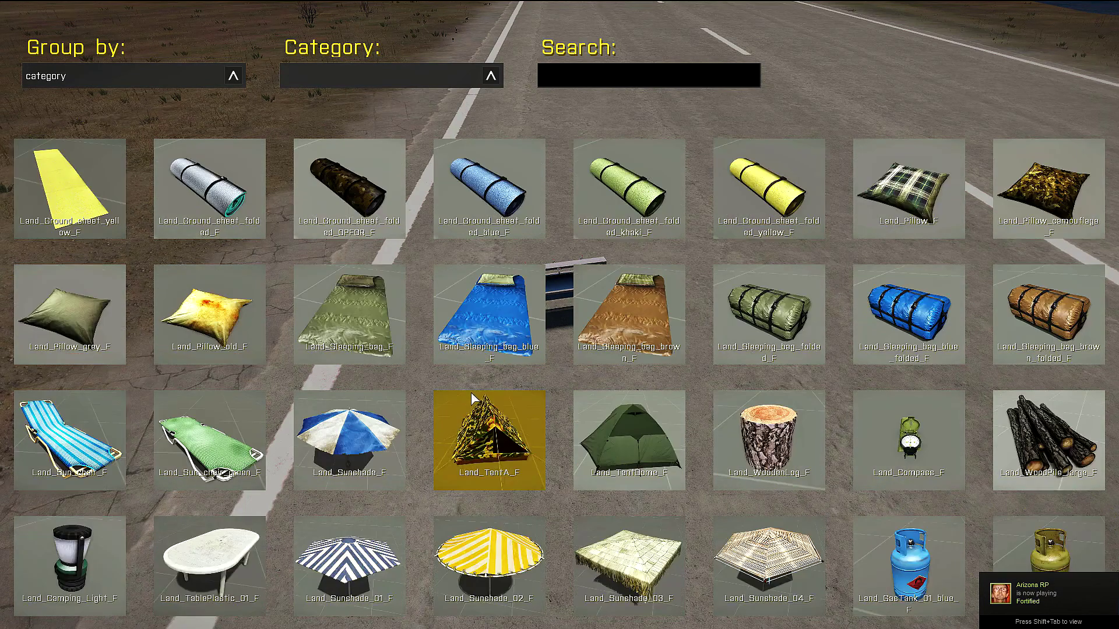
scroll(472, 398, "down", 1)
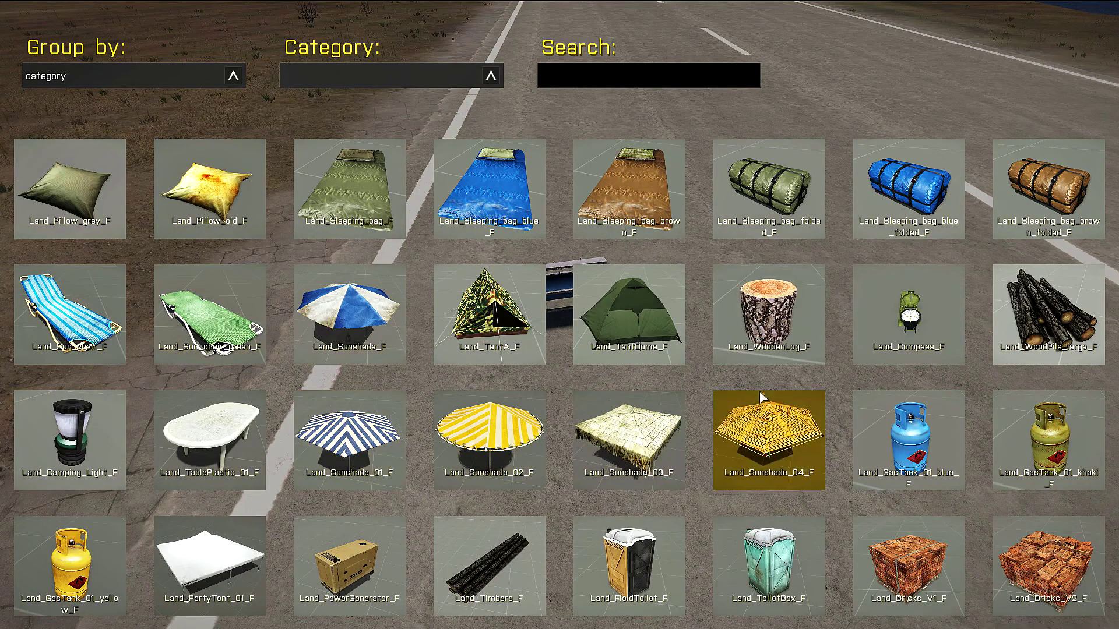
left_click(642, 311)
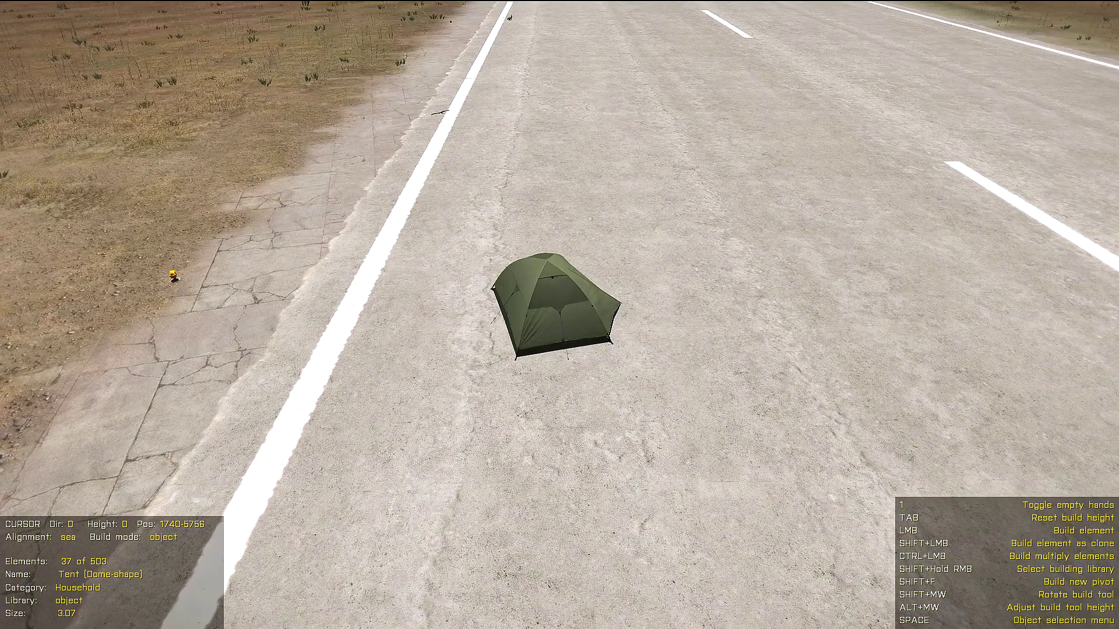
left_click(560, 315)
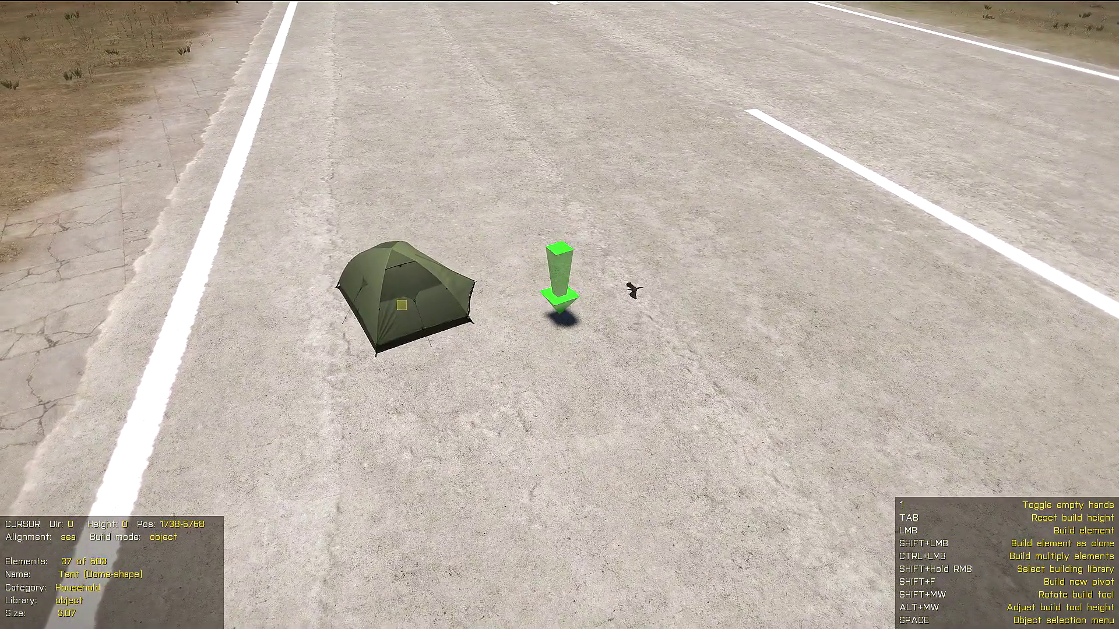
Toggle the build cursor between empty hands and the dome tent preview.
key("w")
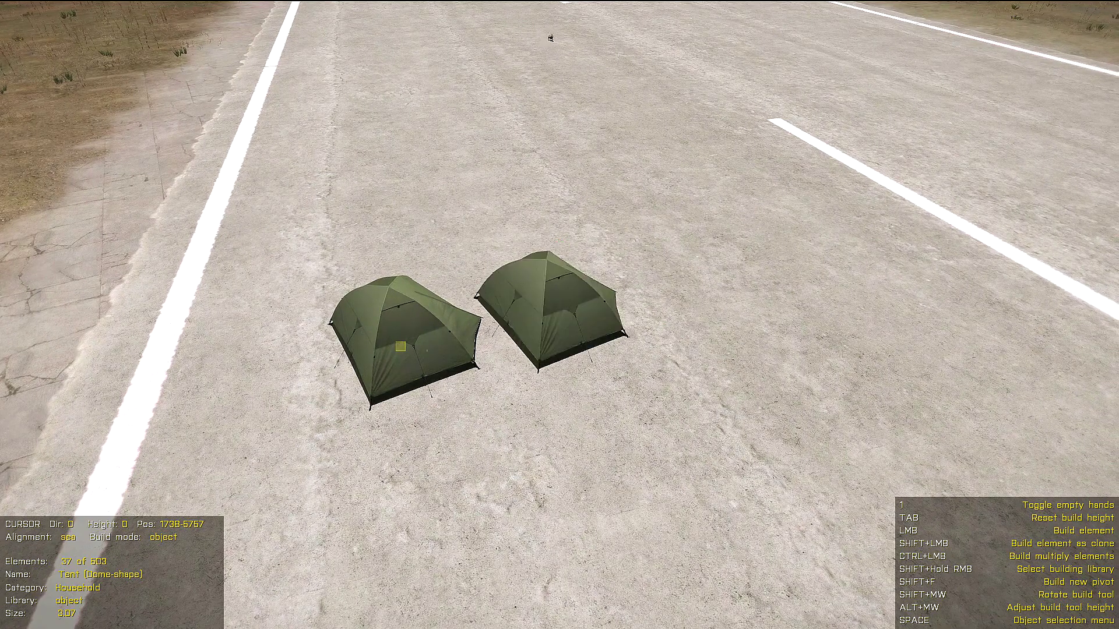
key("1")
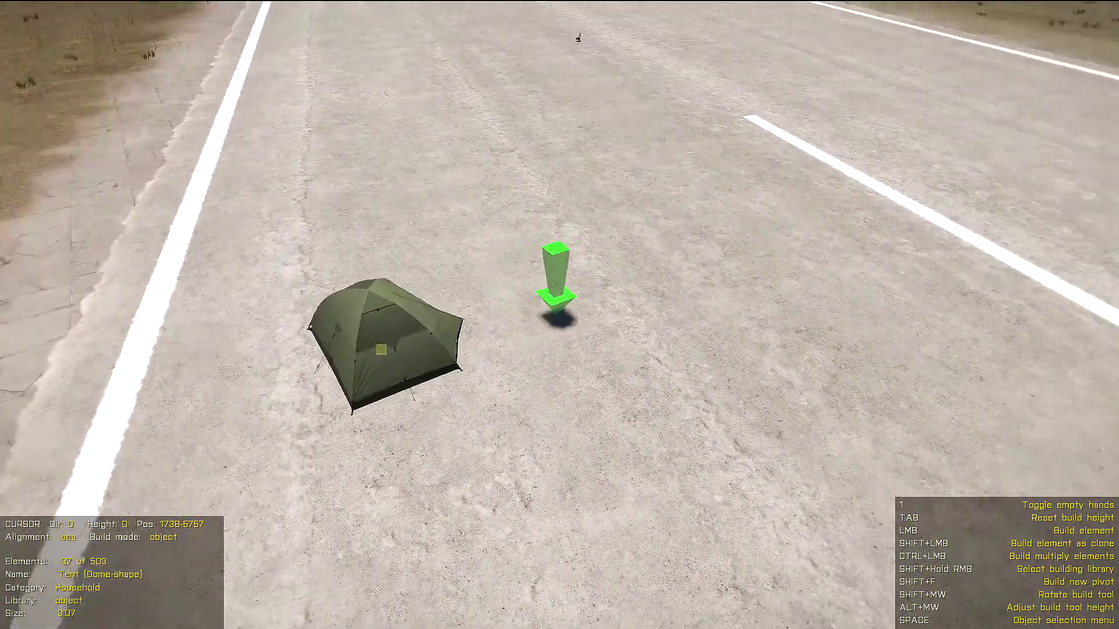
key("1")
Choose the brick stack Land_Bricks_V1_F and build two rows of four stacks beside the tent.
key("space")
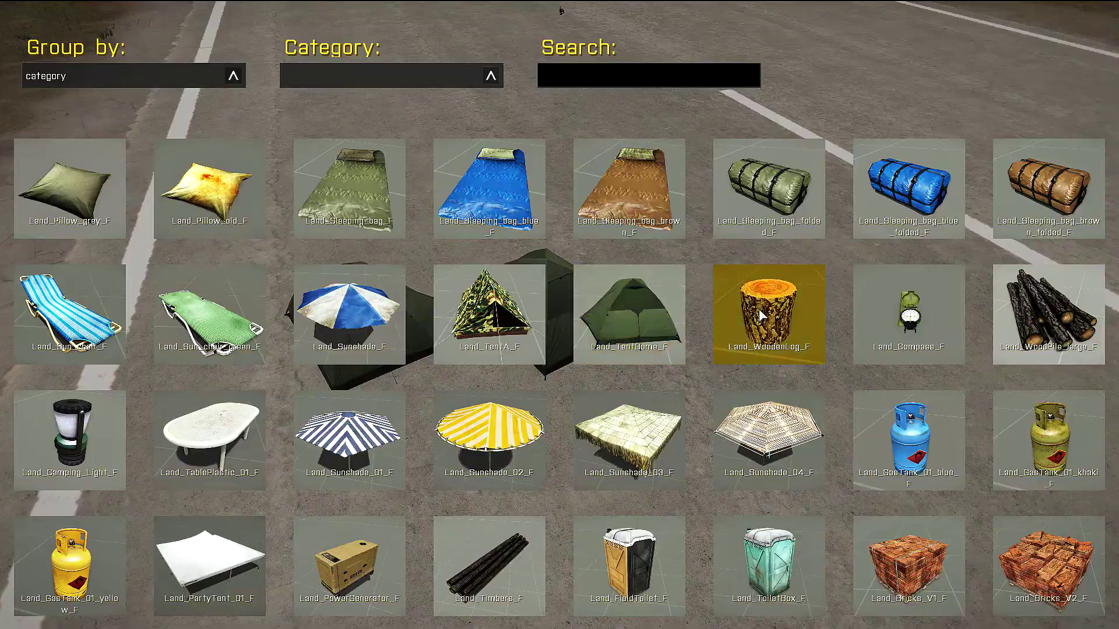
left_click(909, 566)
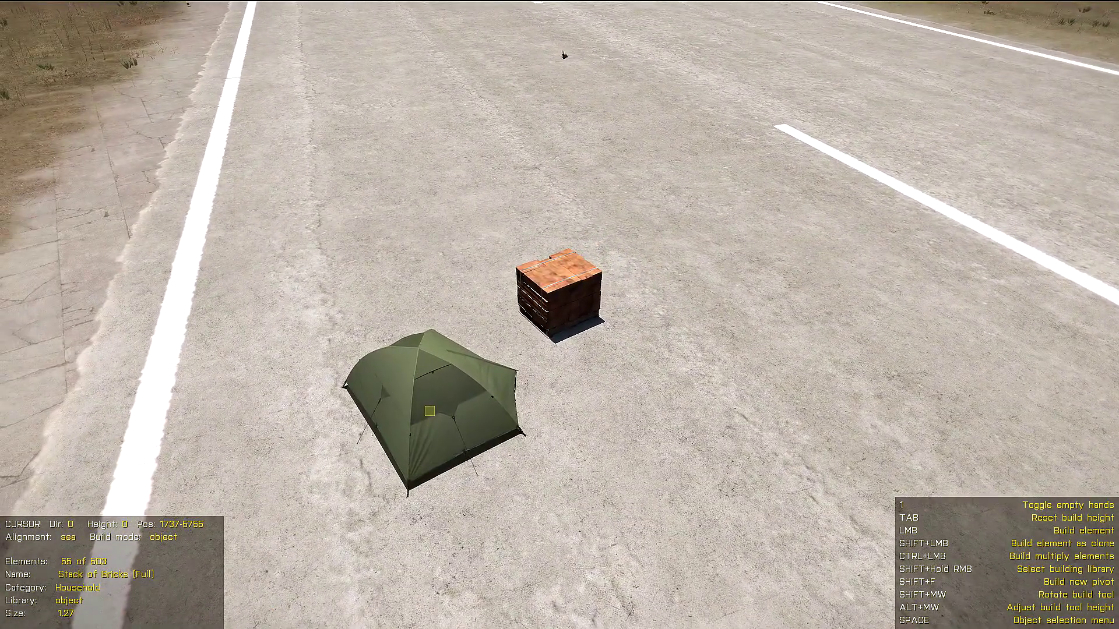
left_click(556, 315)
left_click(479, 352)
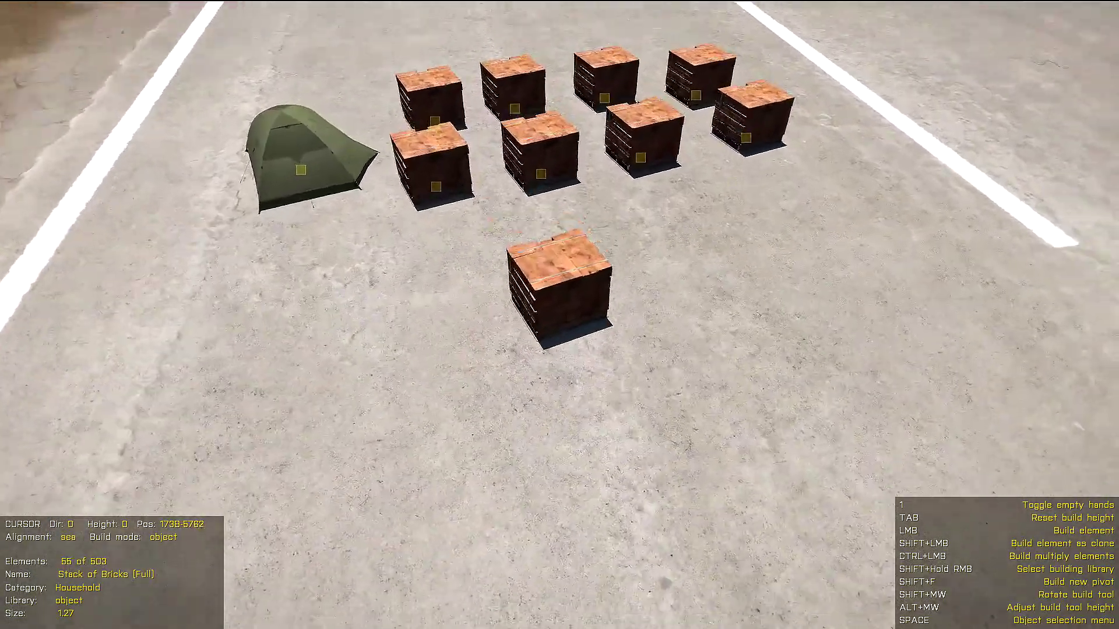
Move the brick stack preview around the built stacks and position it in front of the two rows.
key("a")
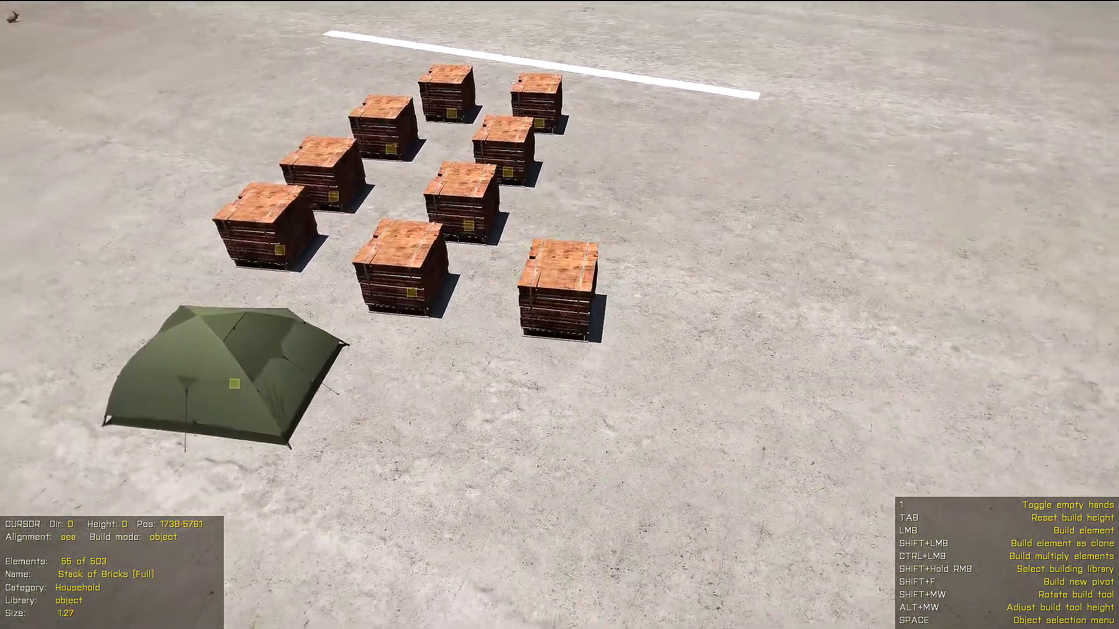
key("w")
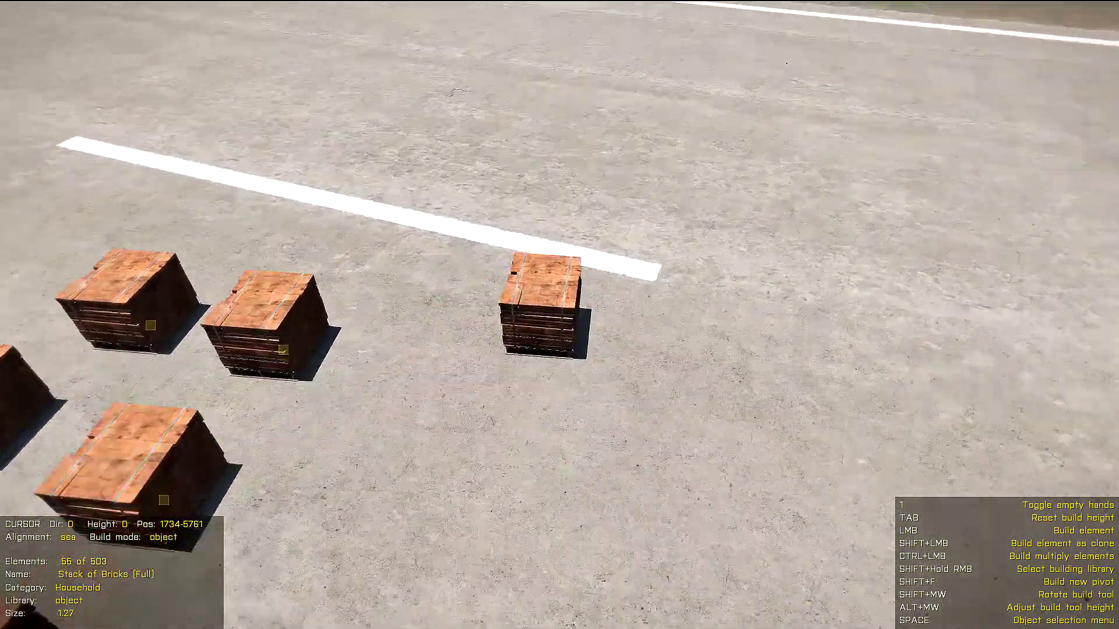
key("s")
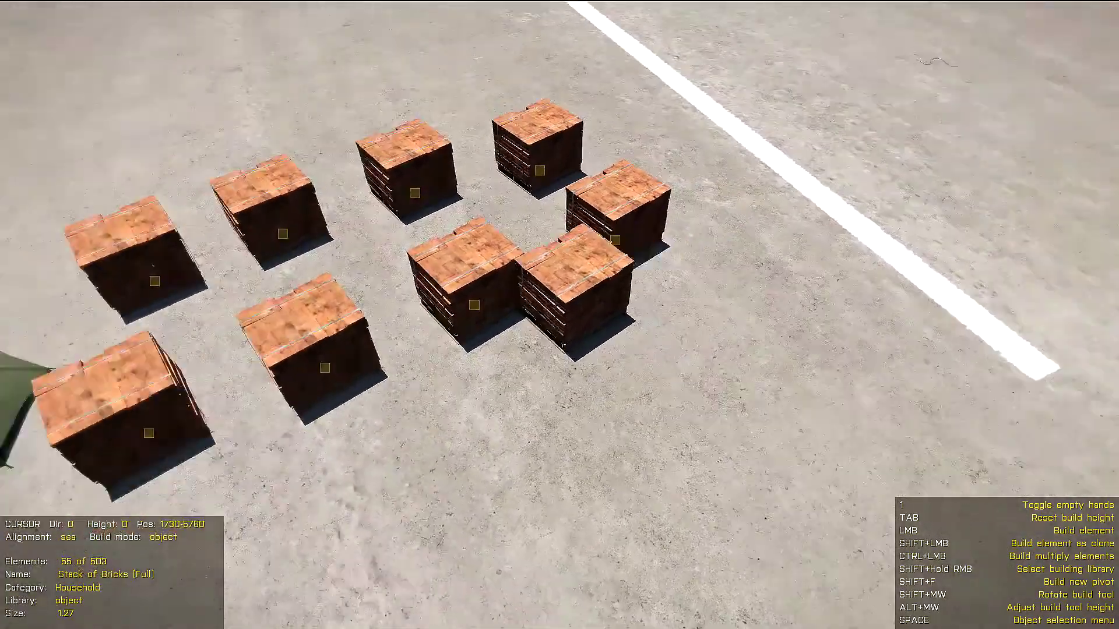
key("s")
key("a")
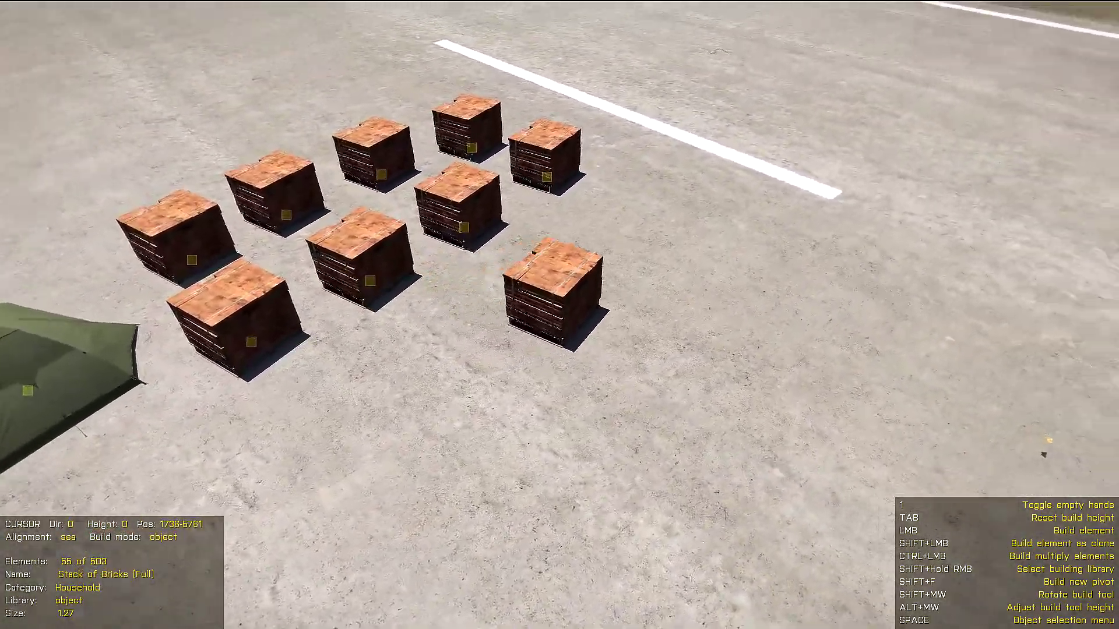
key("d")
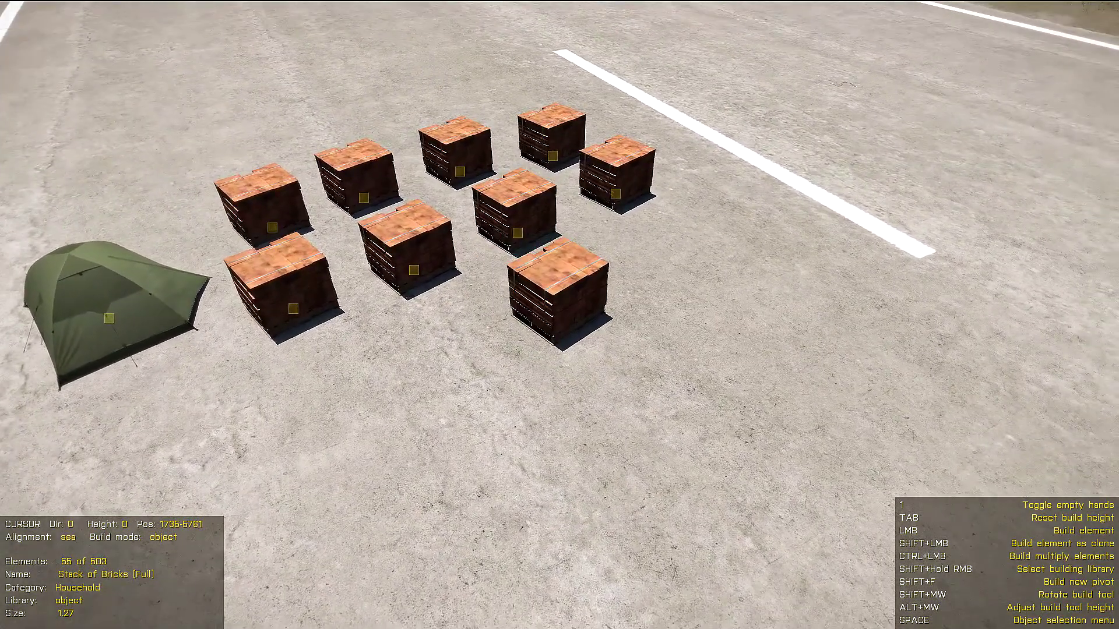
key("a")
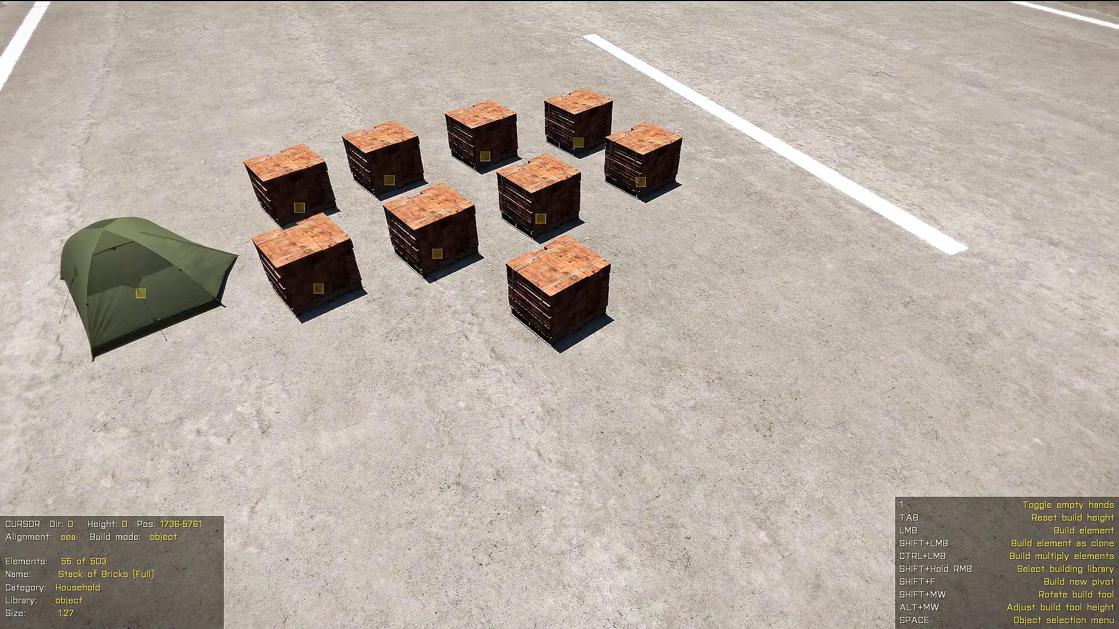
Rotate the brick stack preview to direction 288 and raise its build height to about 1.21.
scroll(559, 291, "down", 1, "shift")
scroll(559, 291, "down", 9, "shift")
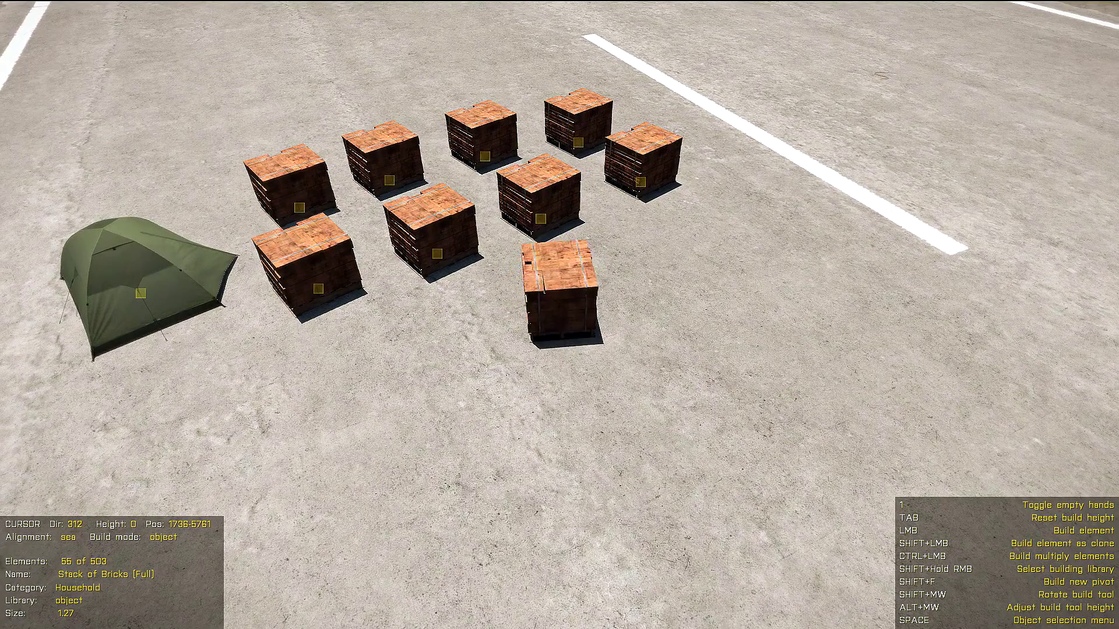
scroll(559, 291, "up", 4, "shift")
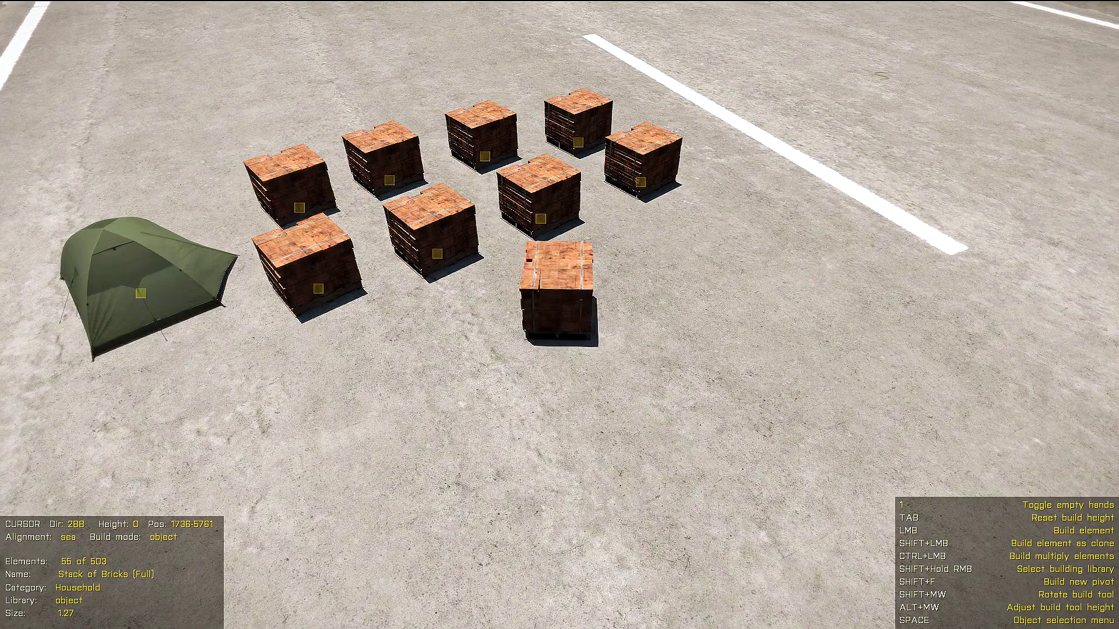
scroll(559, 291, "down", 1, "shift")
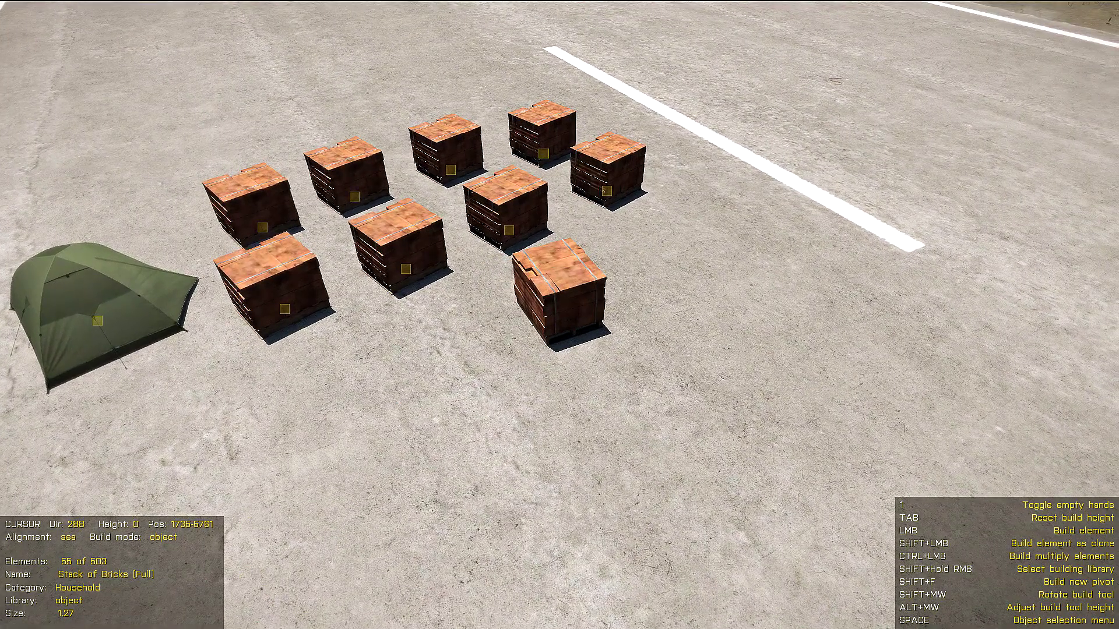
scroll(558, 286, "up", 6, "alt")
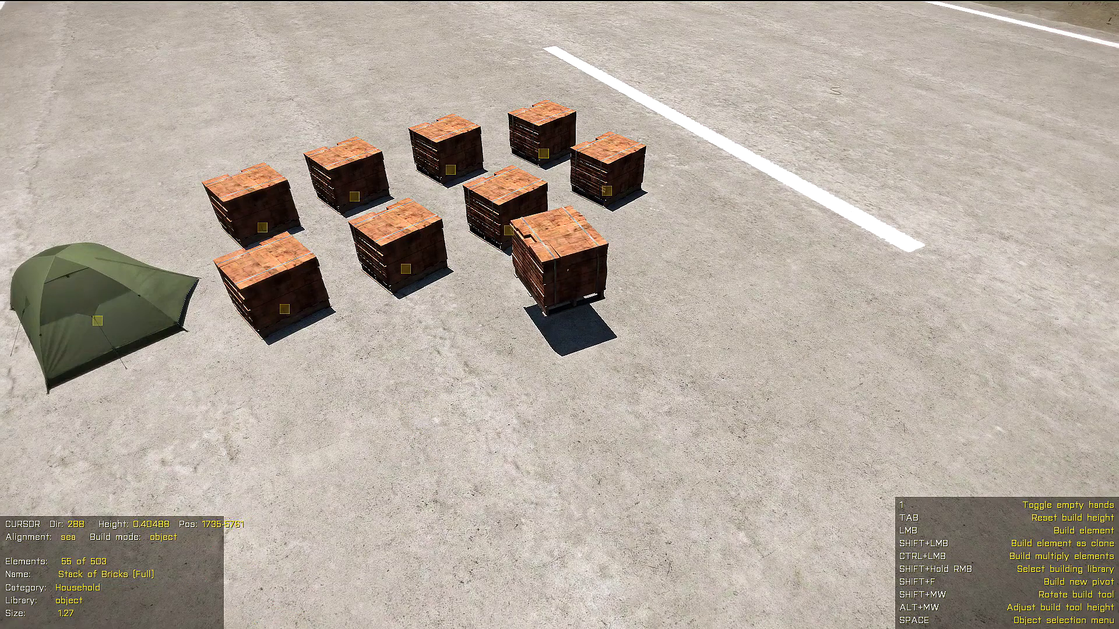
scroll(558, 286, "down", 3, "alt")
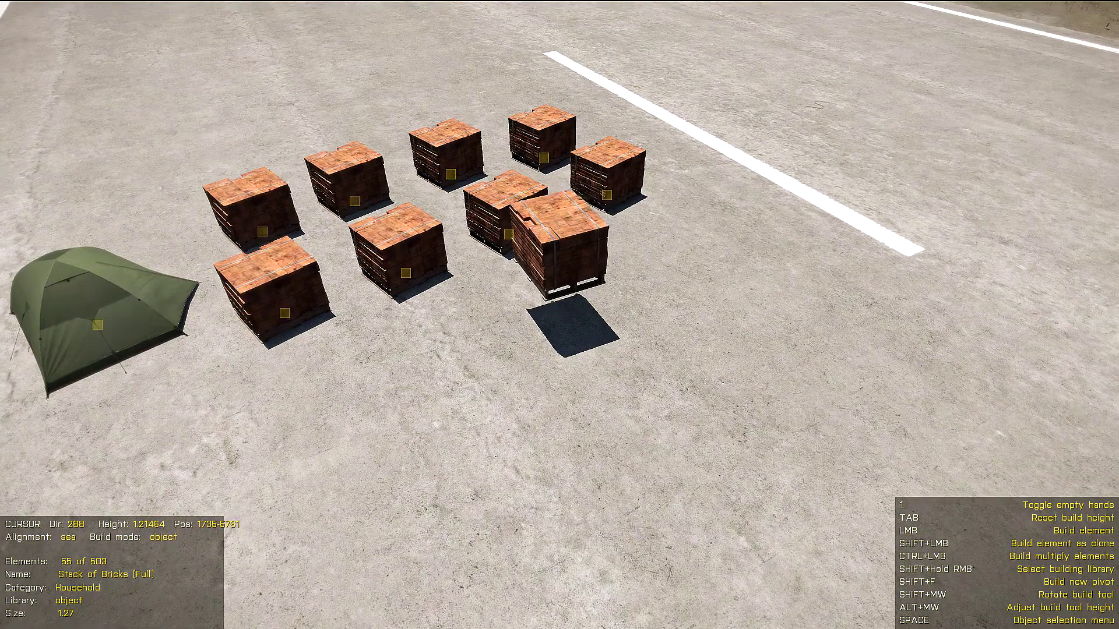
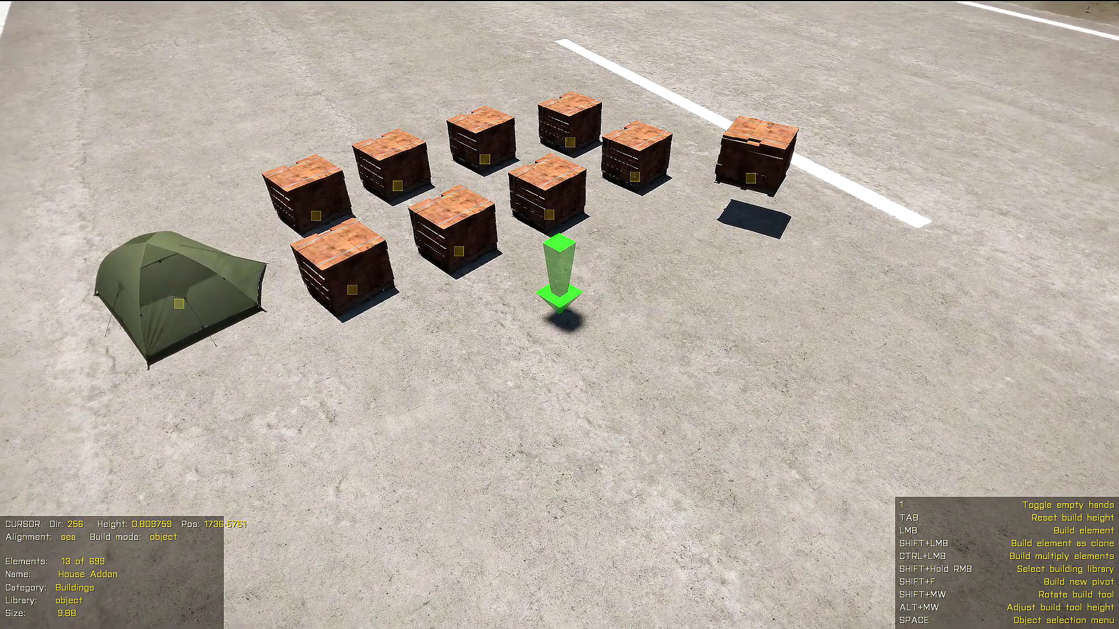
Switch from building to object selection mode and shrink the selection cursor to a small point.
key("1")
key("1")
key("1")
key("1")
key("1")
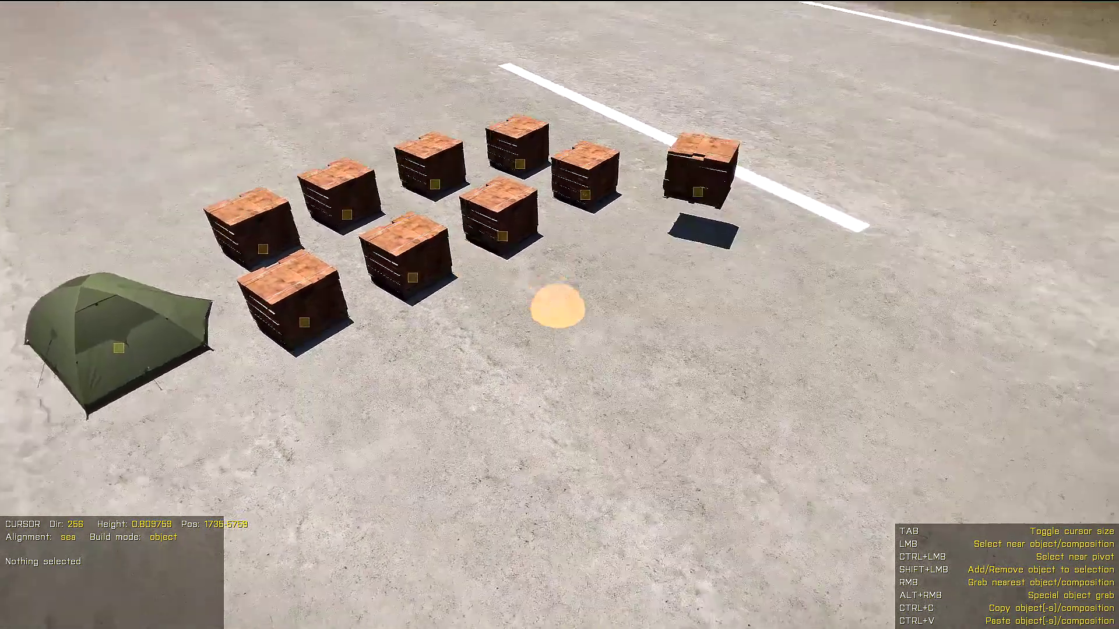
key("Tab")
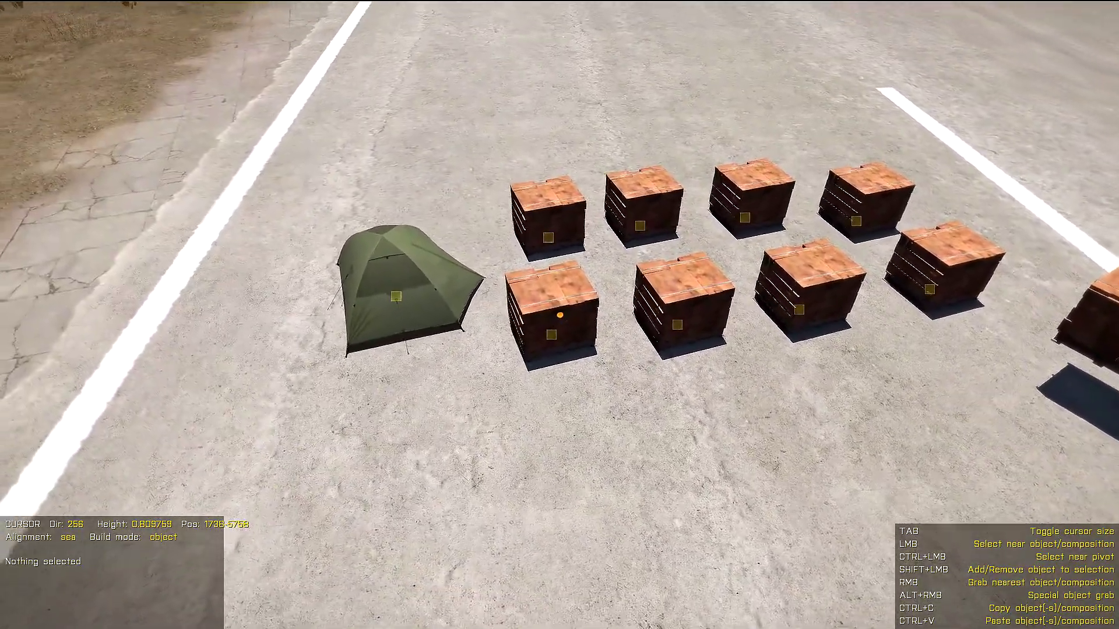
Select the dome tent on the runway.
key("a")
key("d")
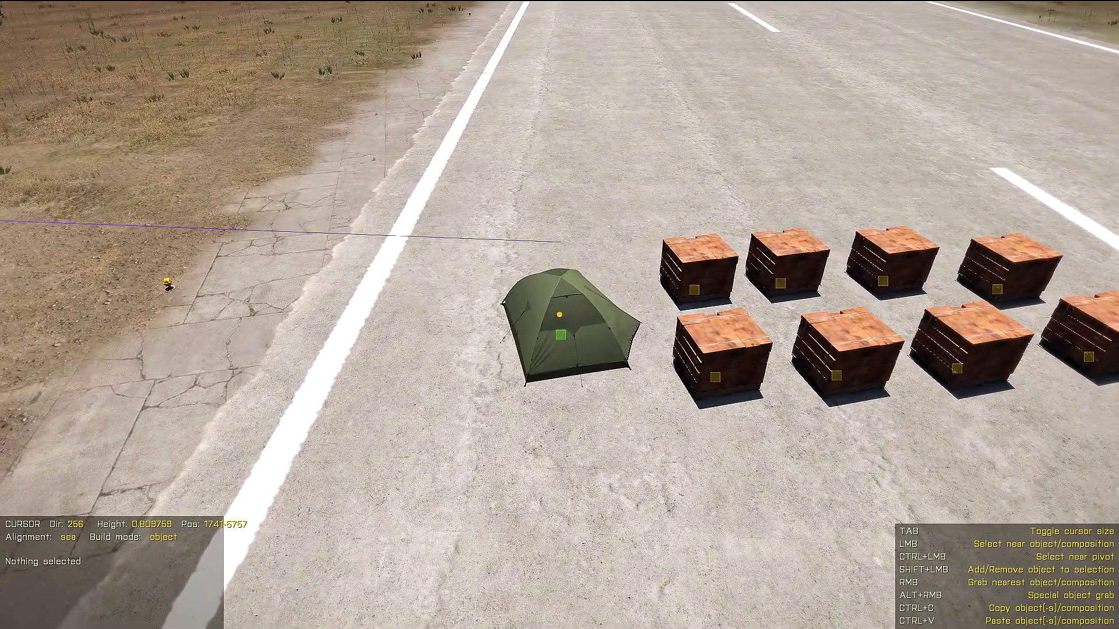
left_click(559, 313)
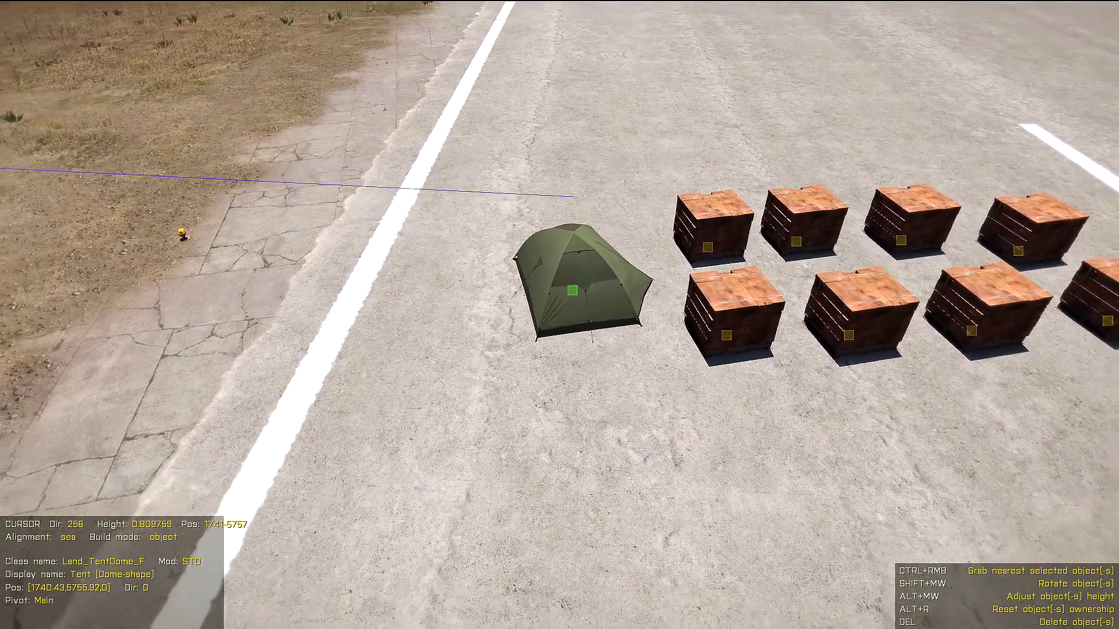
key("s")
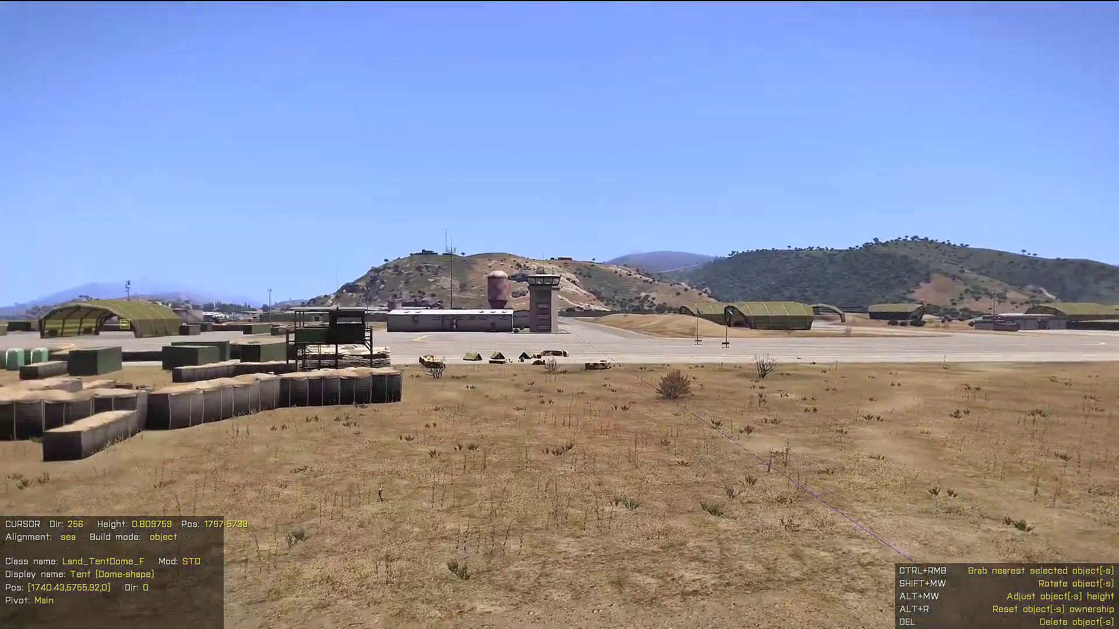
key("d")
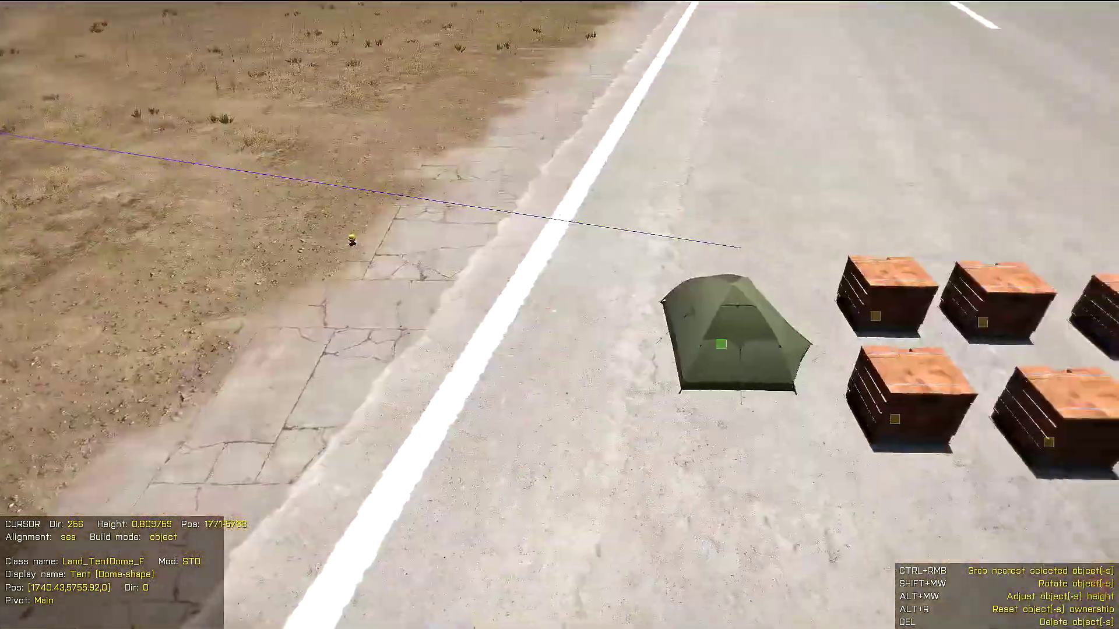
Add several brick stacks from both rows to the selection alongside the dome tent.
right_click_drag(560, 314, 501, 245)
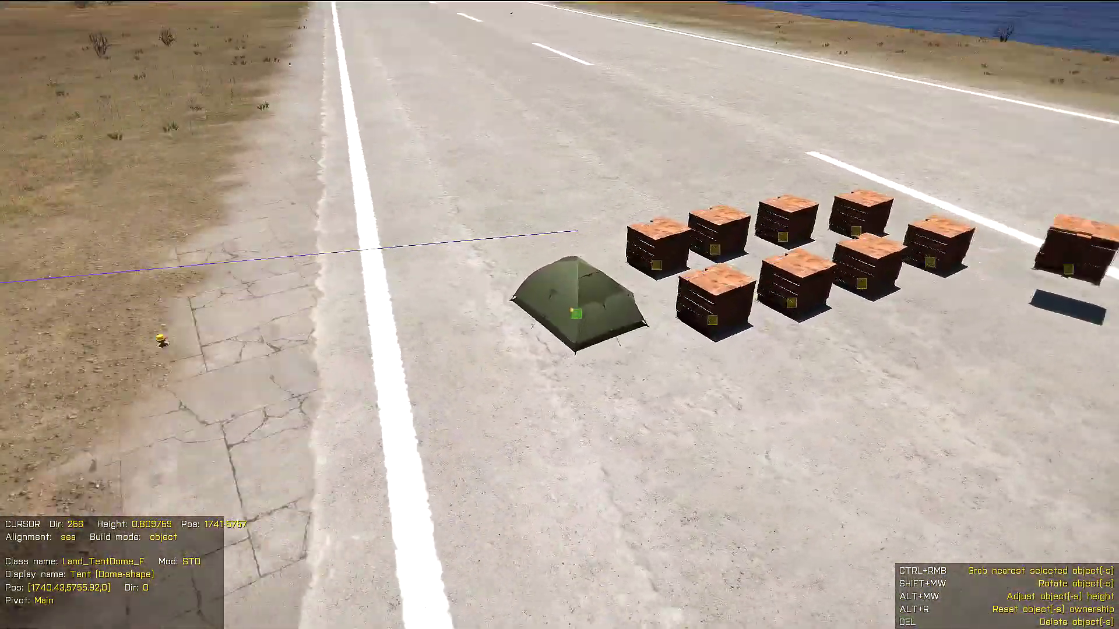
key("w")
key("d")
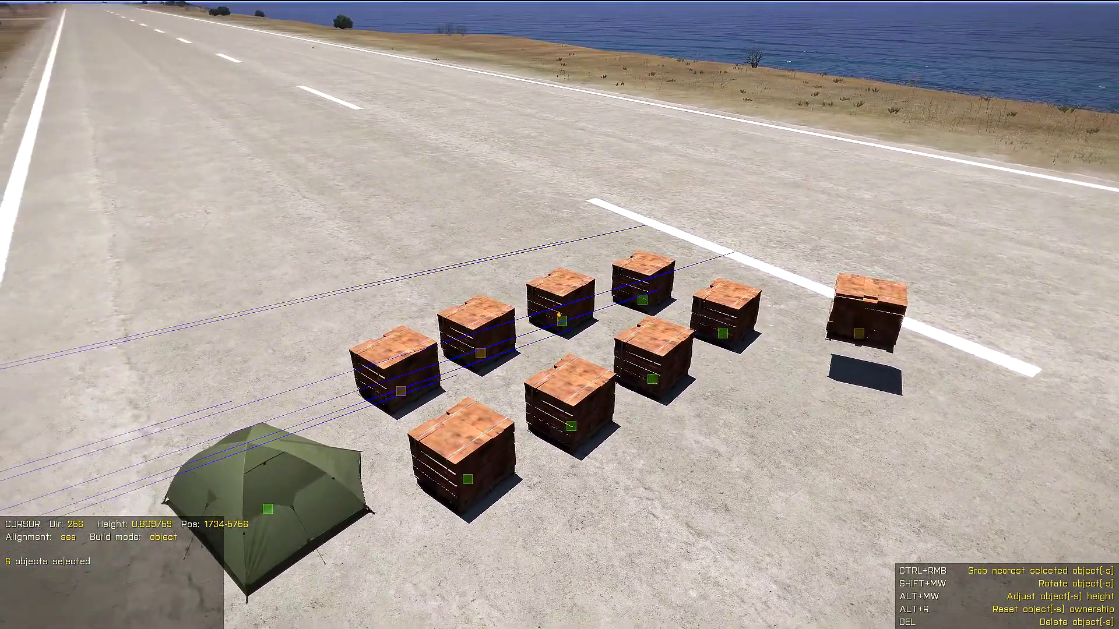
key("a")
left_click(559, 315)
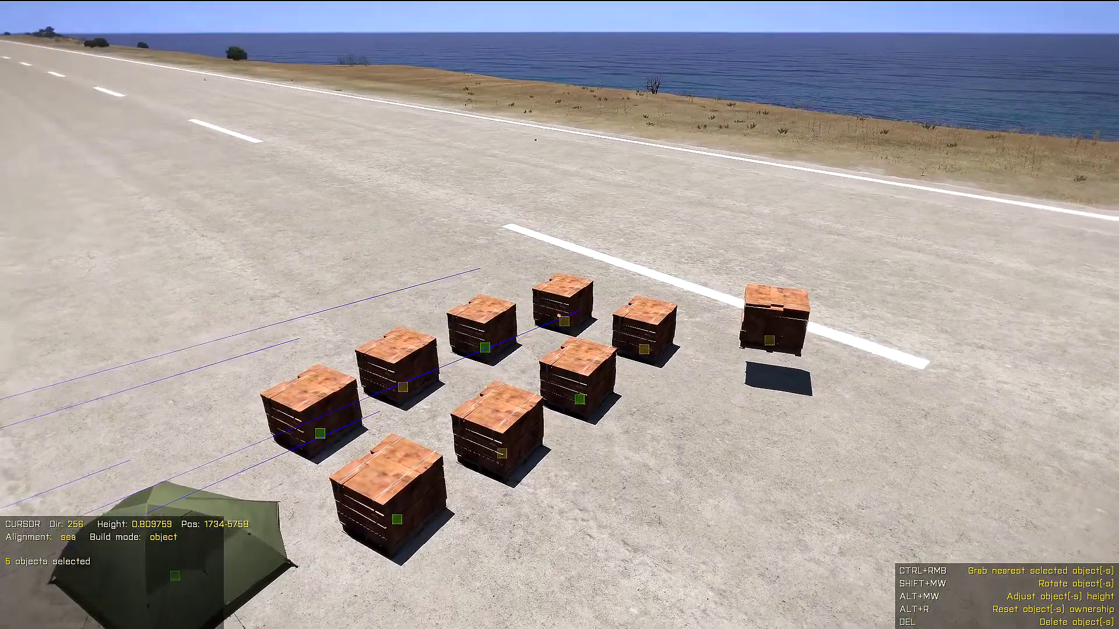
Clear the multi-object selection and select only the second brick stack in the row nearest the camera.
right_click_drag(560, 315, 562, 324)
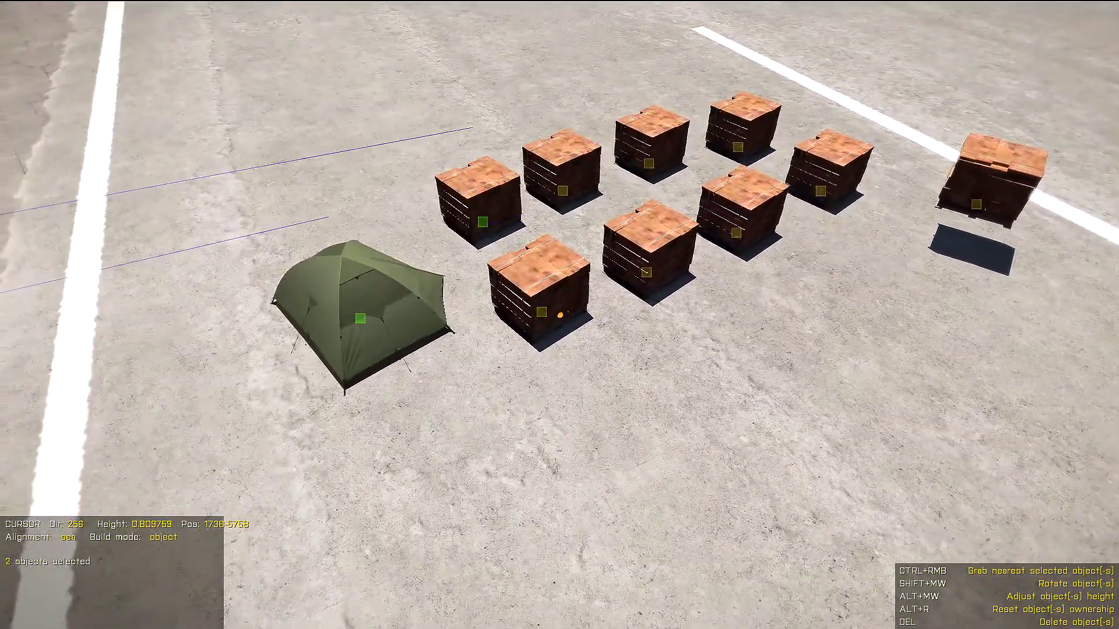
right_click_drag(560, 315, 548, 273)
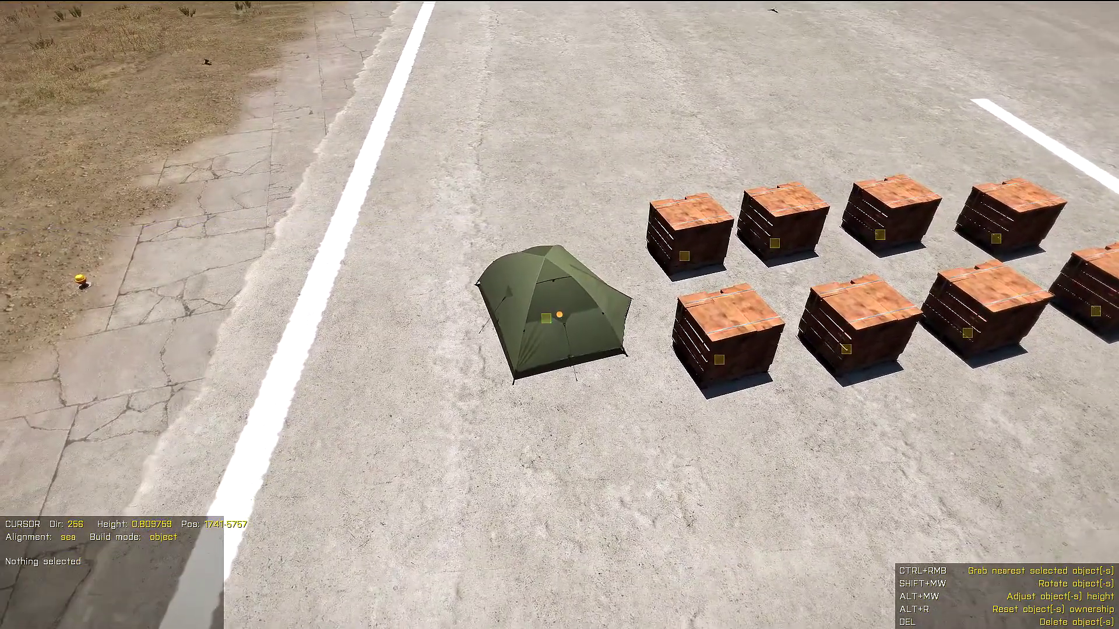
right_click_drag(560, 315, 589, 327)
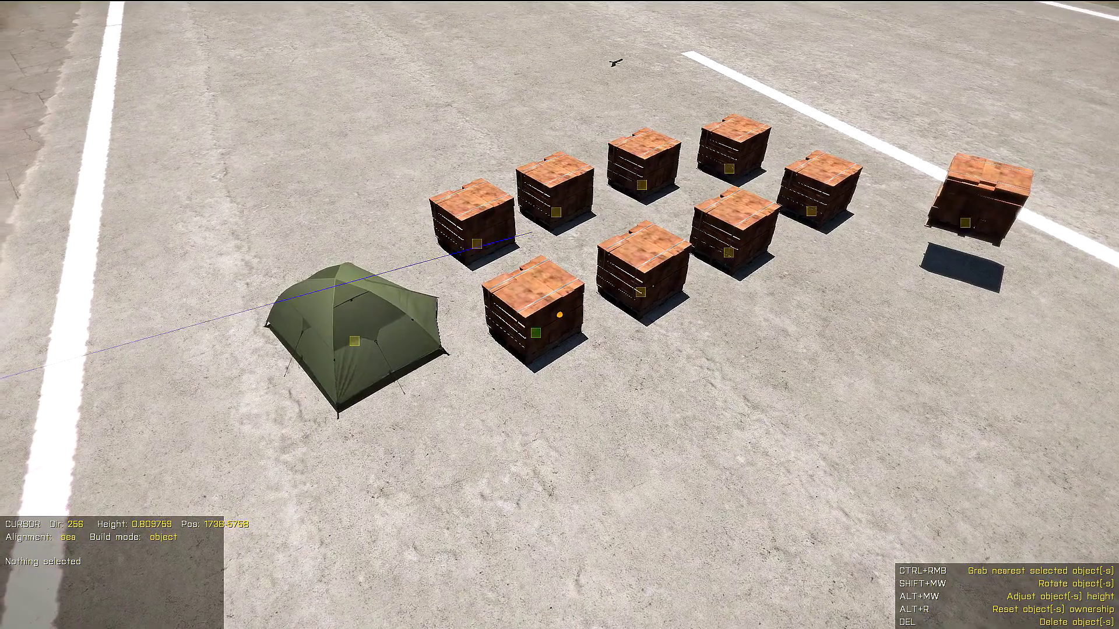
left_click(559, 315)
right_click_drag(560, 315, 562, 322)
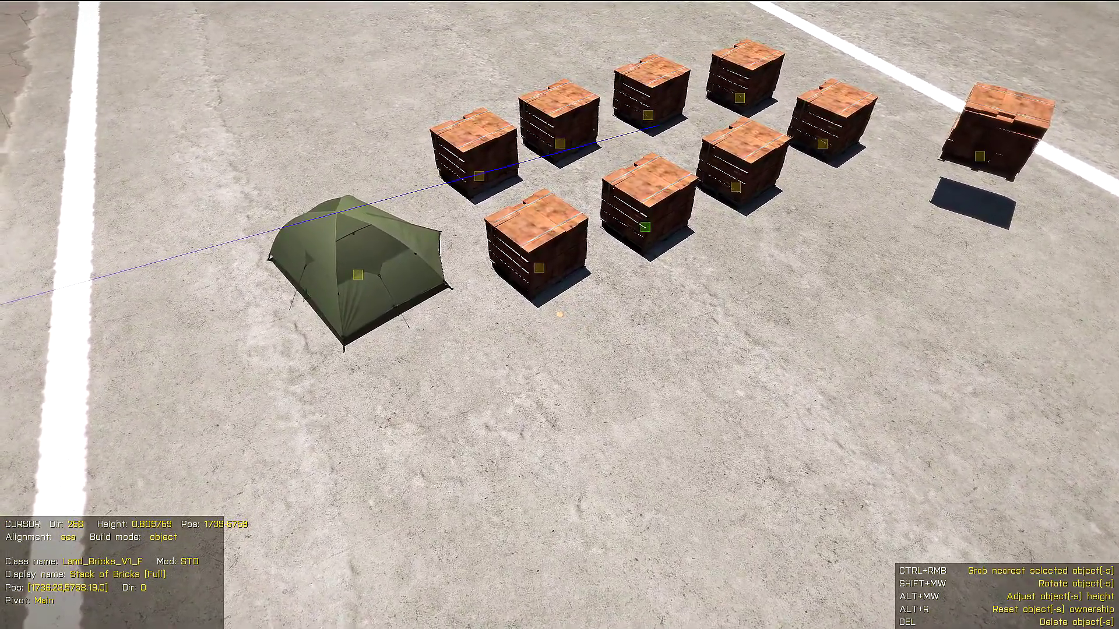
Select individual brick stacks in both rows one after another, then clear the selection.
key("a")
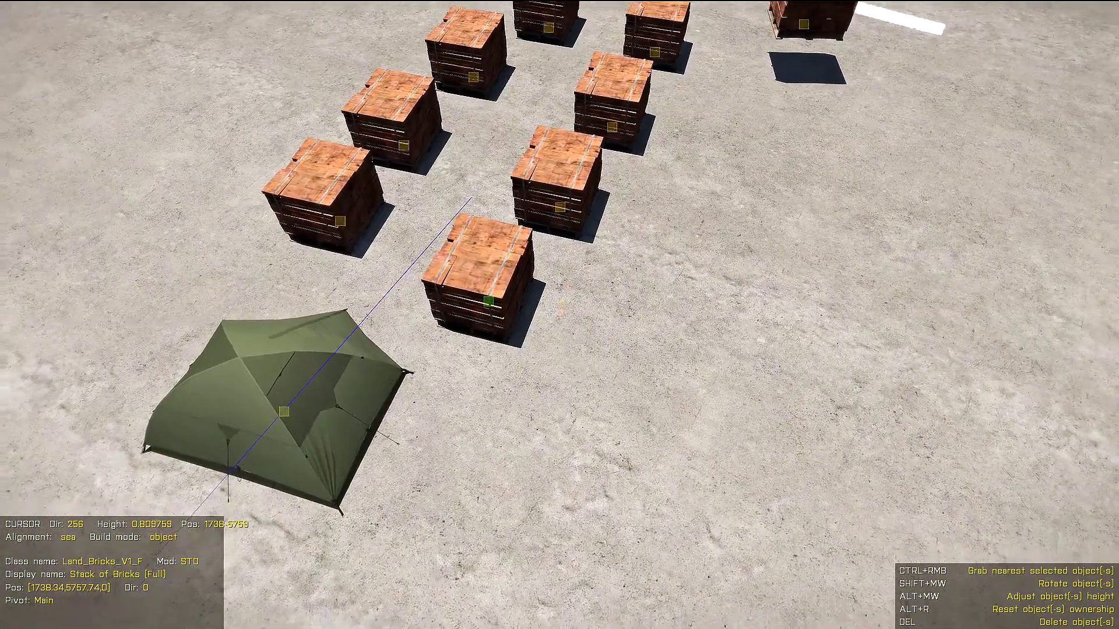
scroll(558, 315, "down", 5)
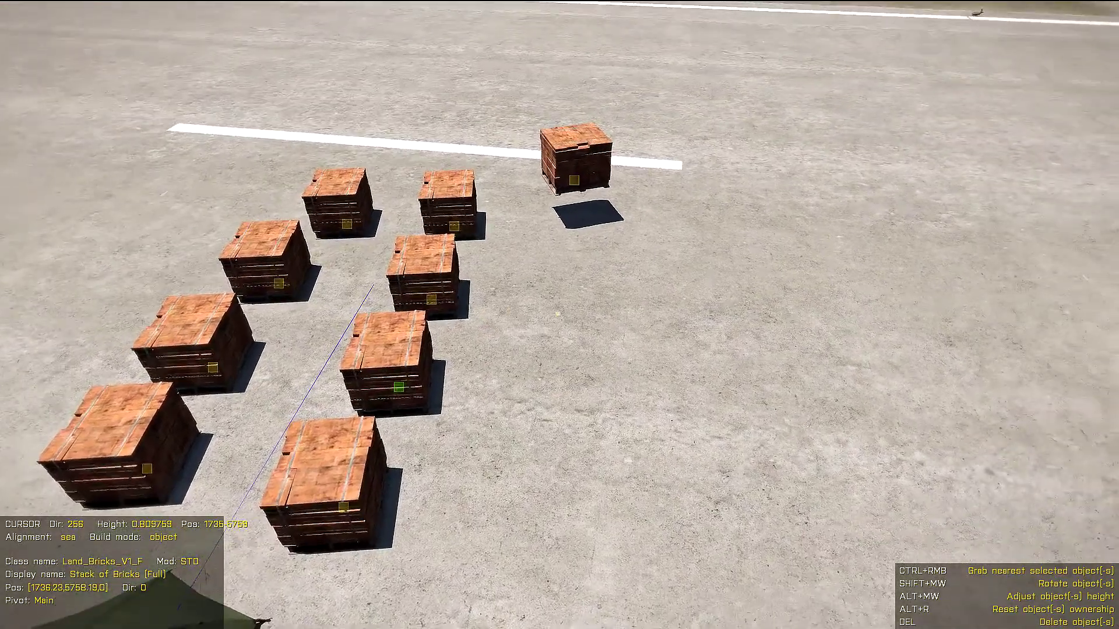
scroll(559, 315, "down", 5)
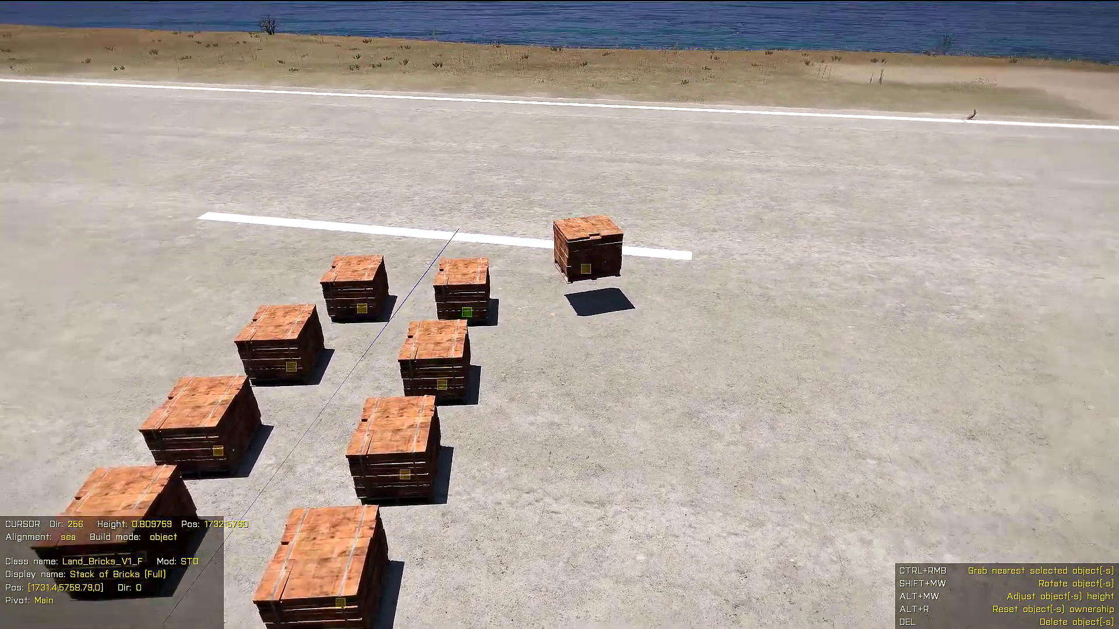
scroll(559, 315, "up", 5)
key("d")
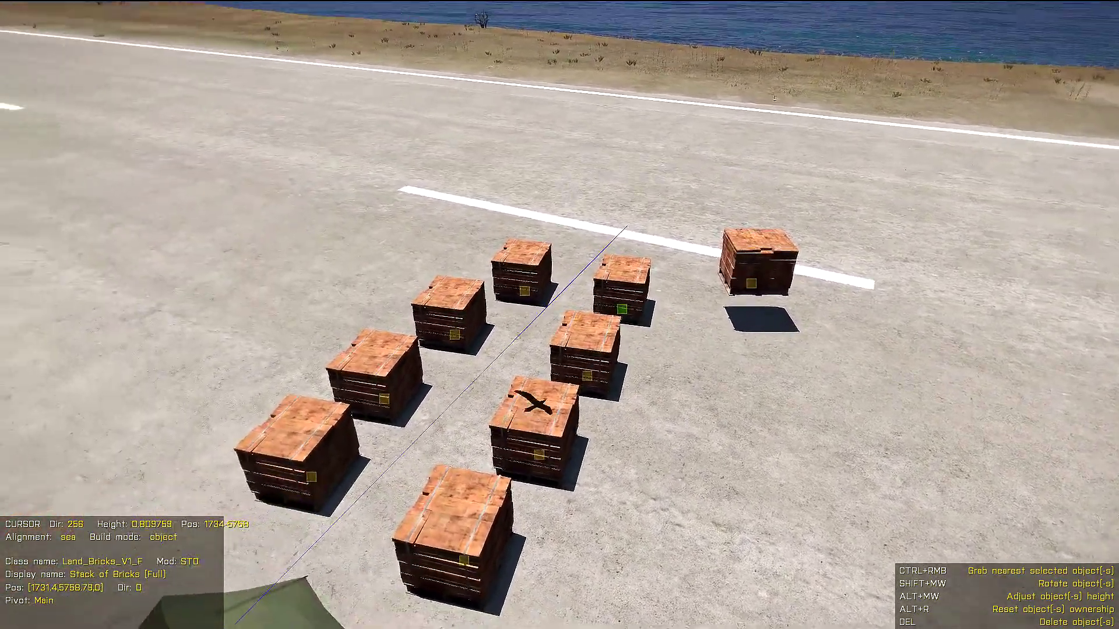
right_click_drag(560, 314, 560, 297)
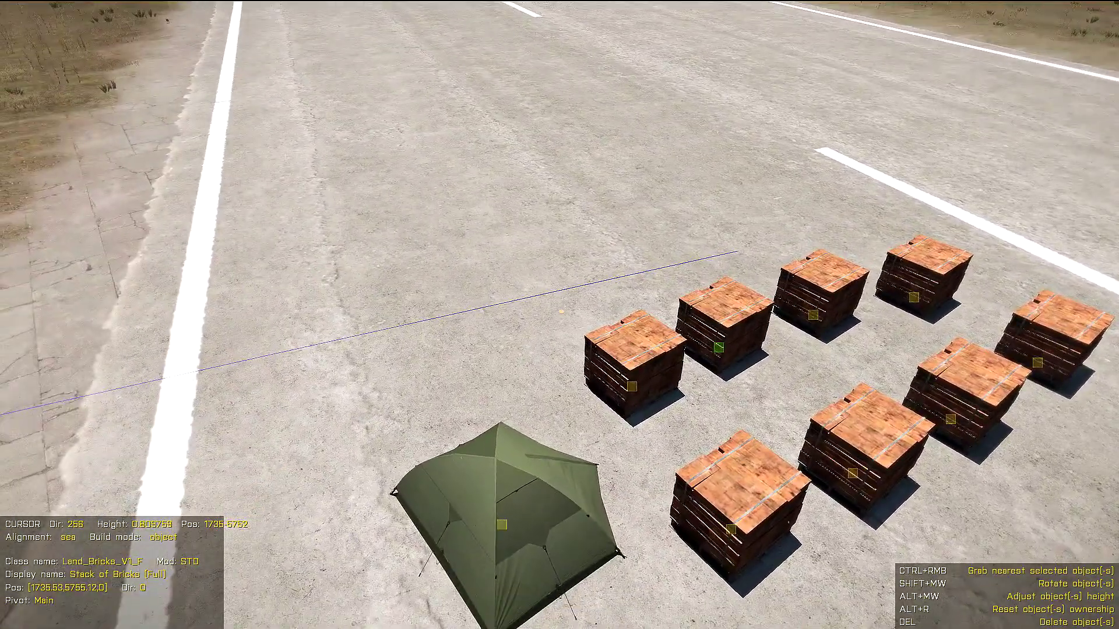
key("s")
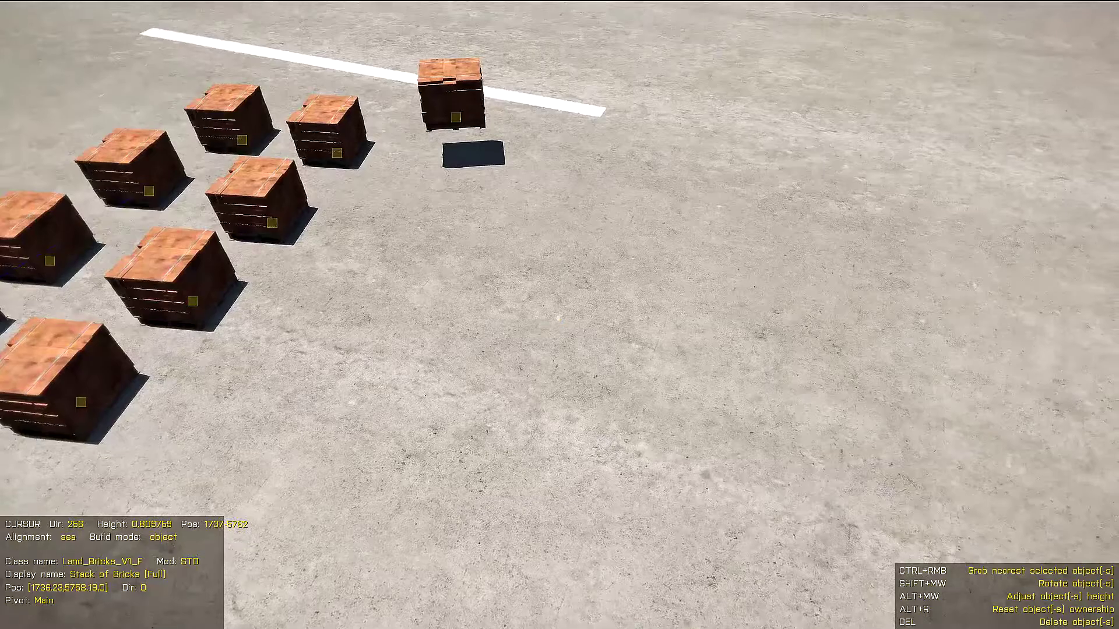
left_click(559, 318)
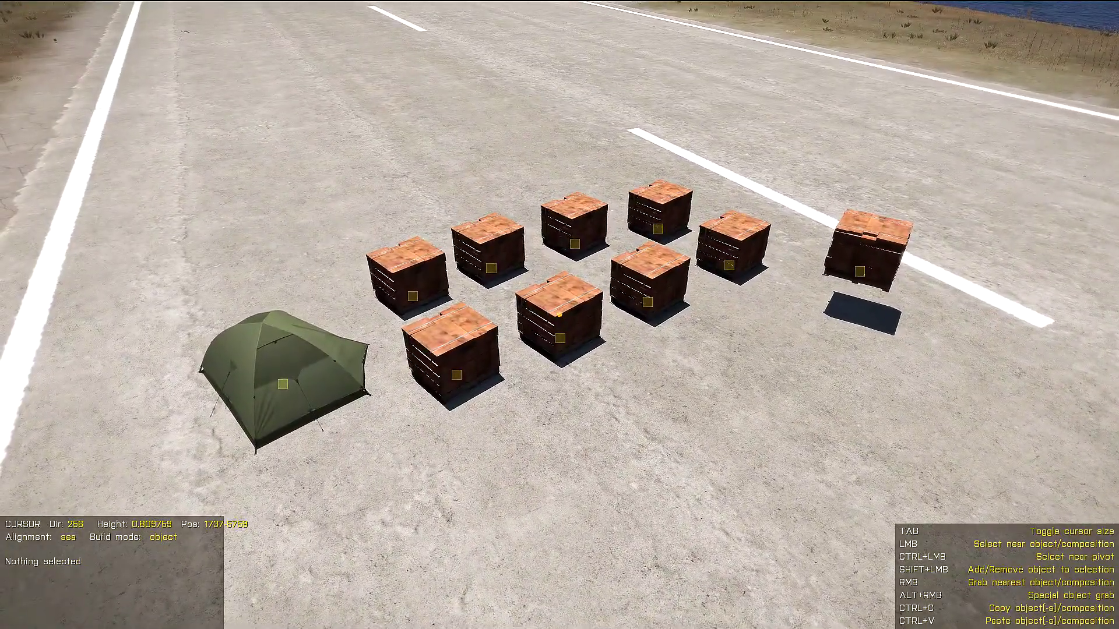
Frame the tent and all brick stacks in view and switch to the free mouse cursor for selecting objects.
key("s")
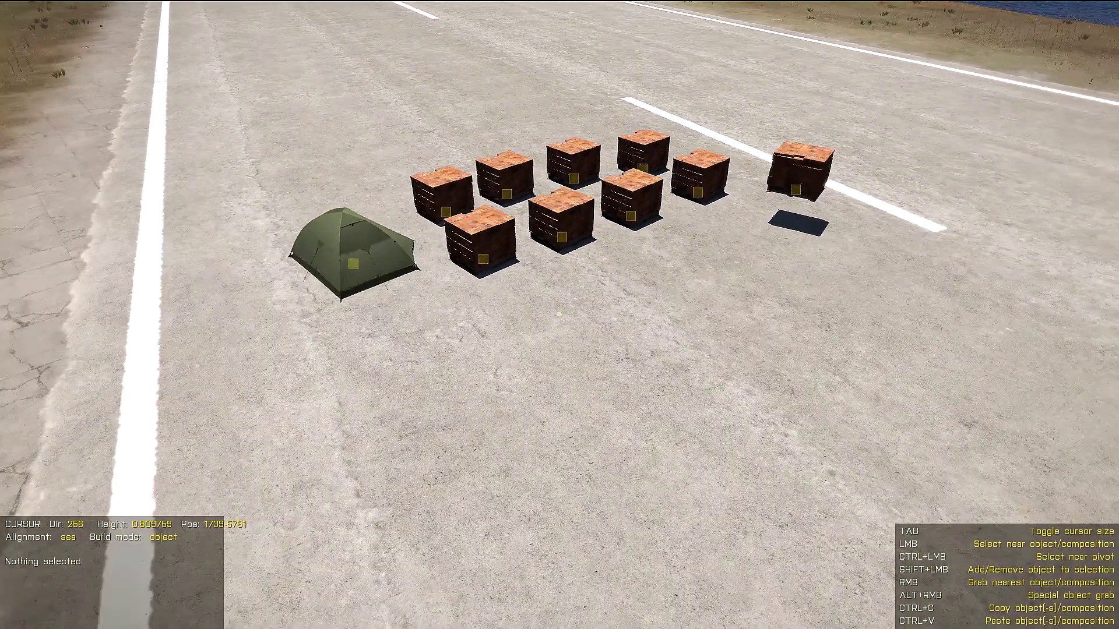
key("w")
scroll(559, 315, "down", 2)
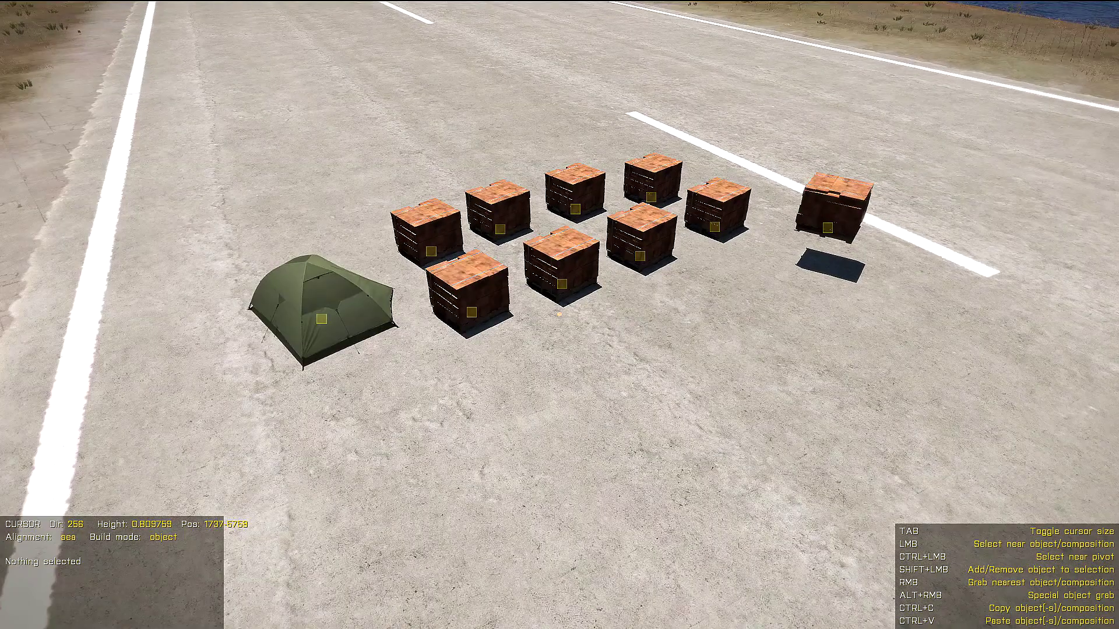
scroll(559, 315, "down", 2)
scroll(559, 314, "down", 2)
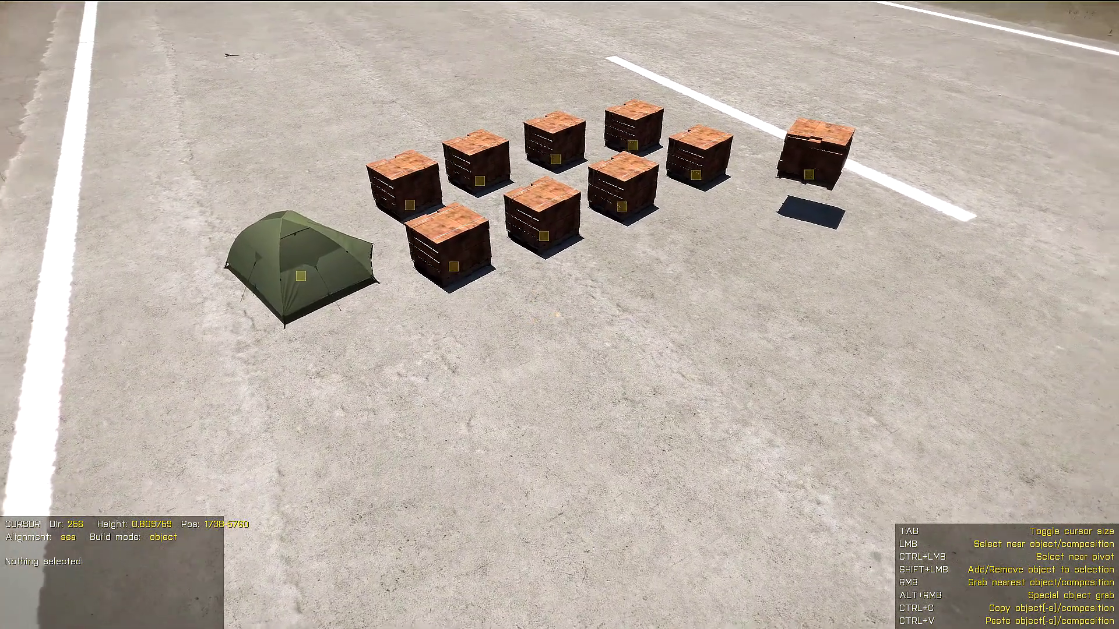
key("a")
key("w")
key("w")
key("Tab")
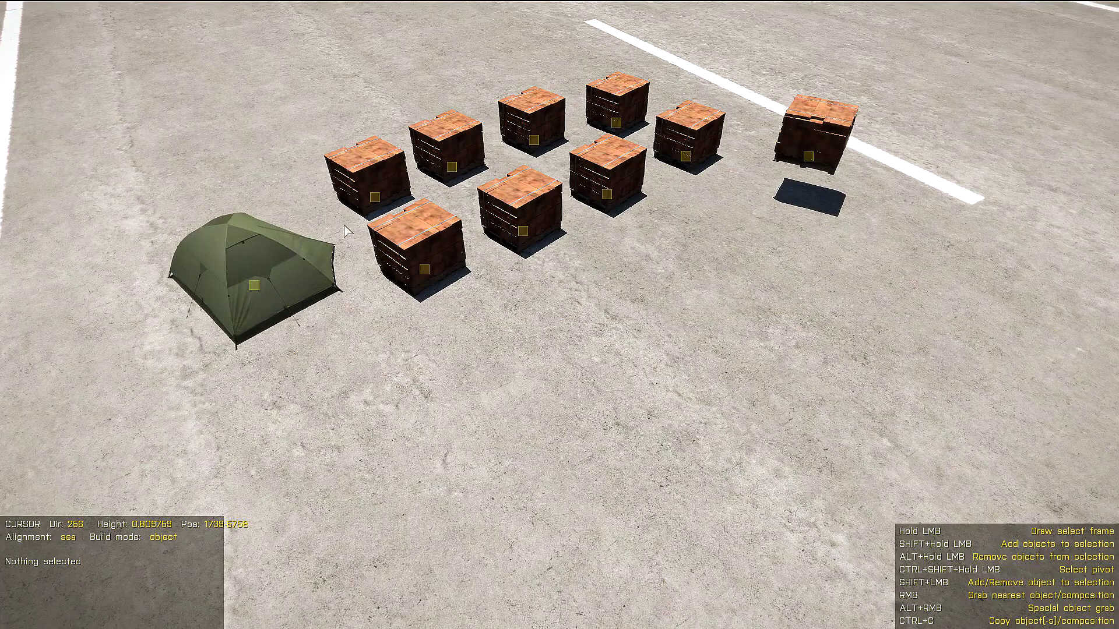
Select the tent and several brick stacks one at a time, ending on the far row's third stack from the tent.
left_click(274, 270)
left_click(410, 259)
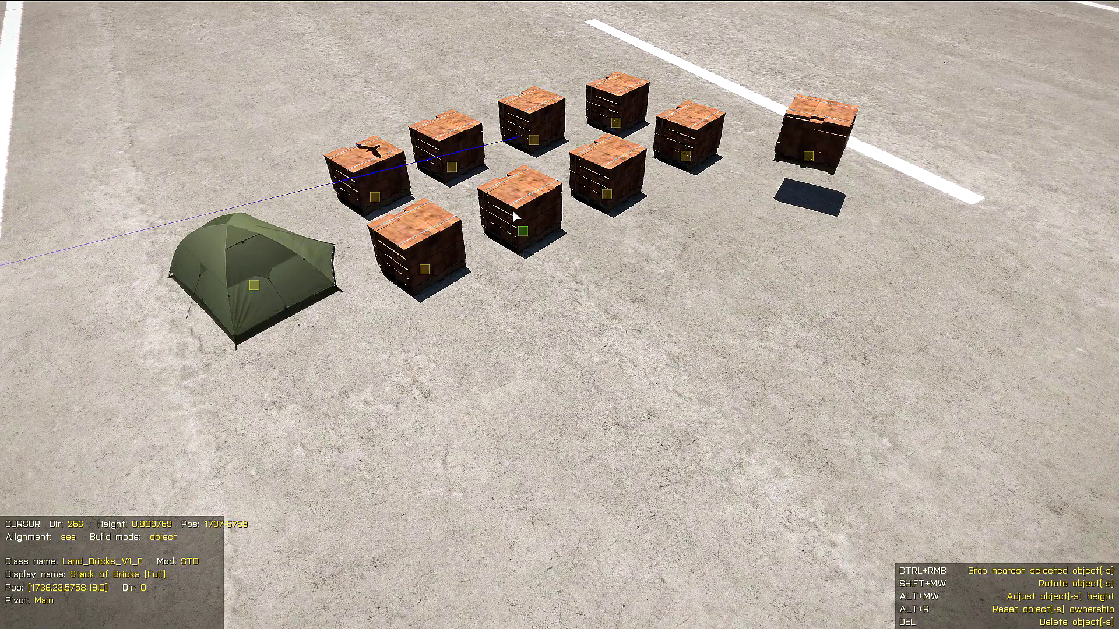
left_click(627, 171)
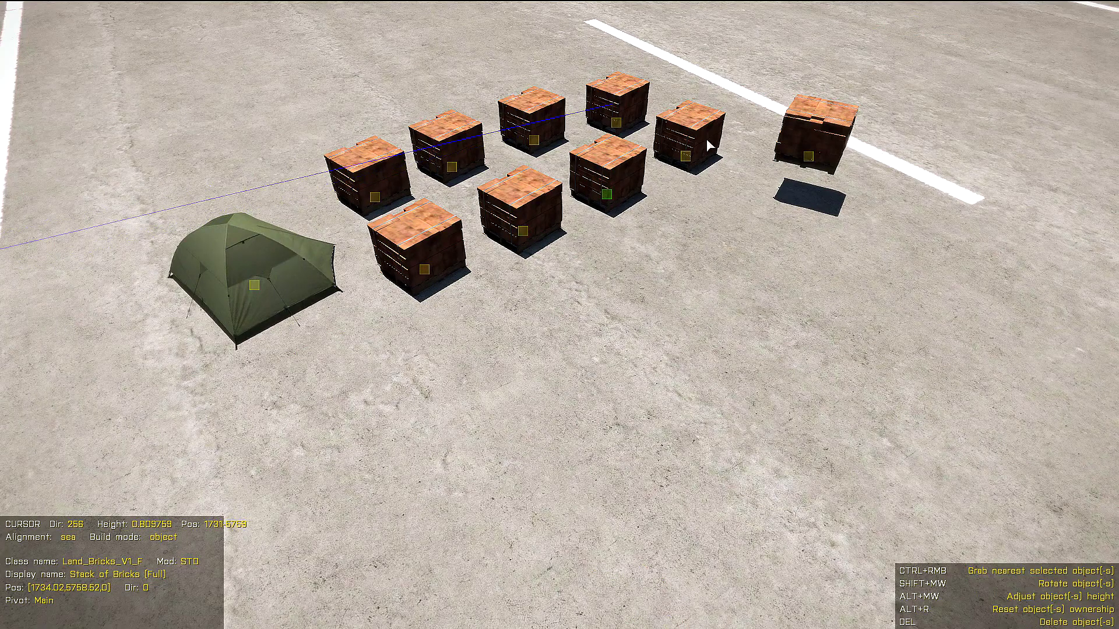
left_click(676, 120)
left_click(612, 147)
left_click(541, 139)
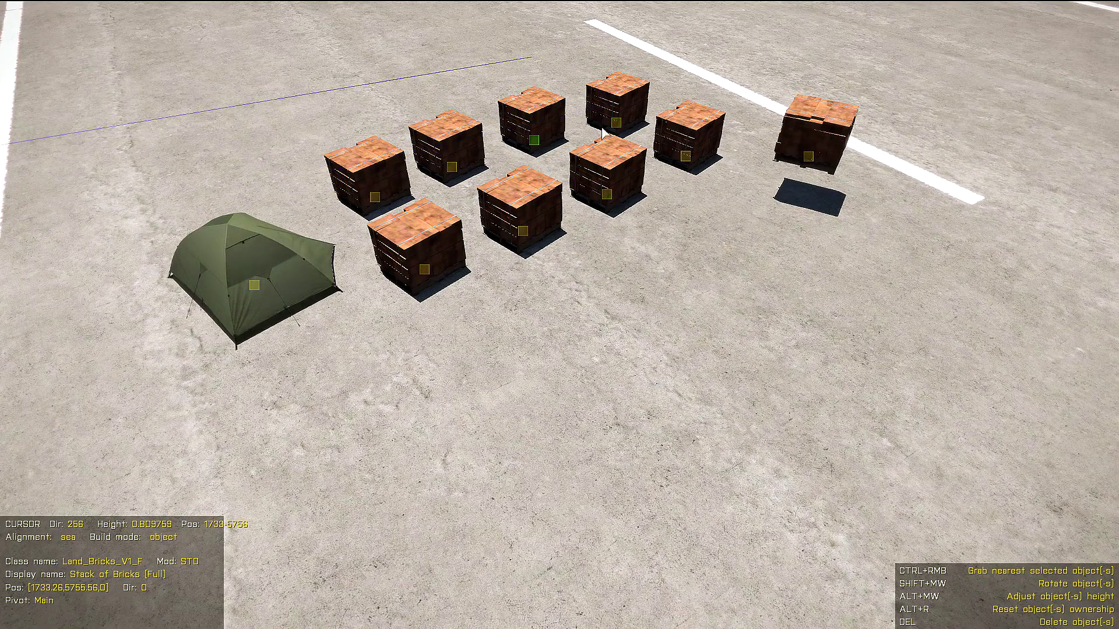
Add the other seven grounded brick stacks to the selection one by one, leaving out the tent and the floating stack.
left_click(620, 114, "ctrl")
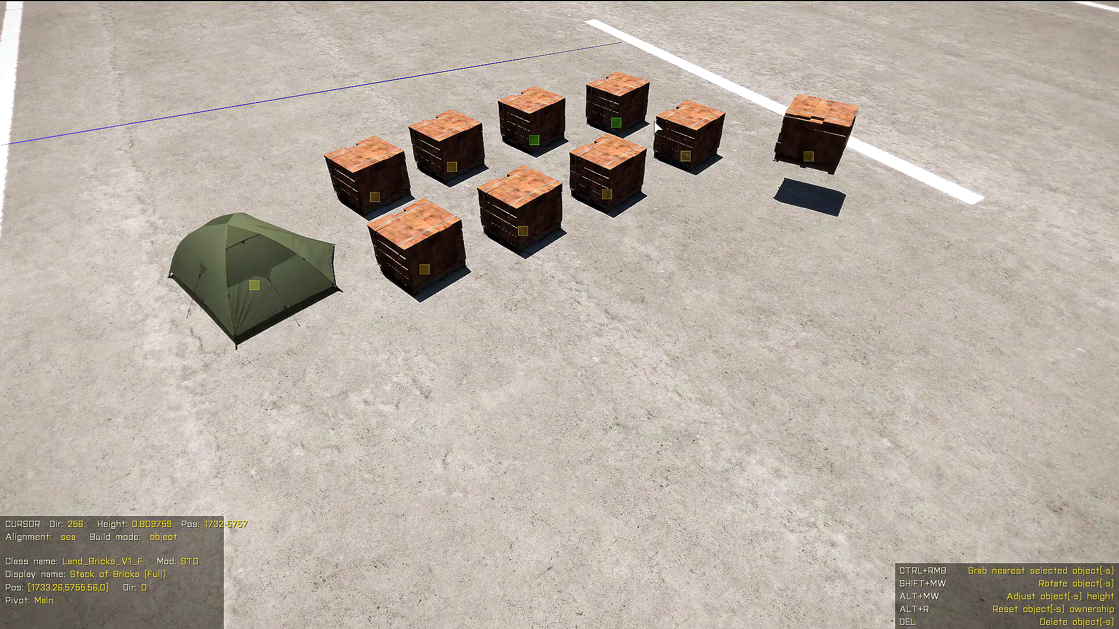
left_click(686, 142, "ctrl")
left_click(595, 180, "ctrl")
left_click(543, 197, "ctrl")
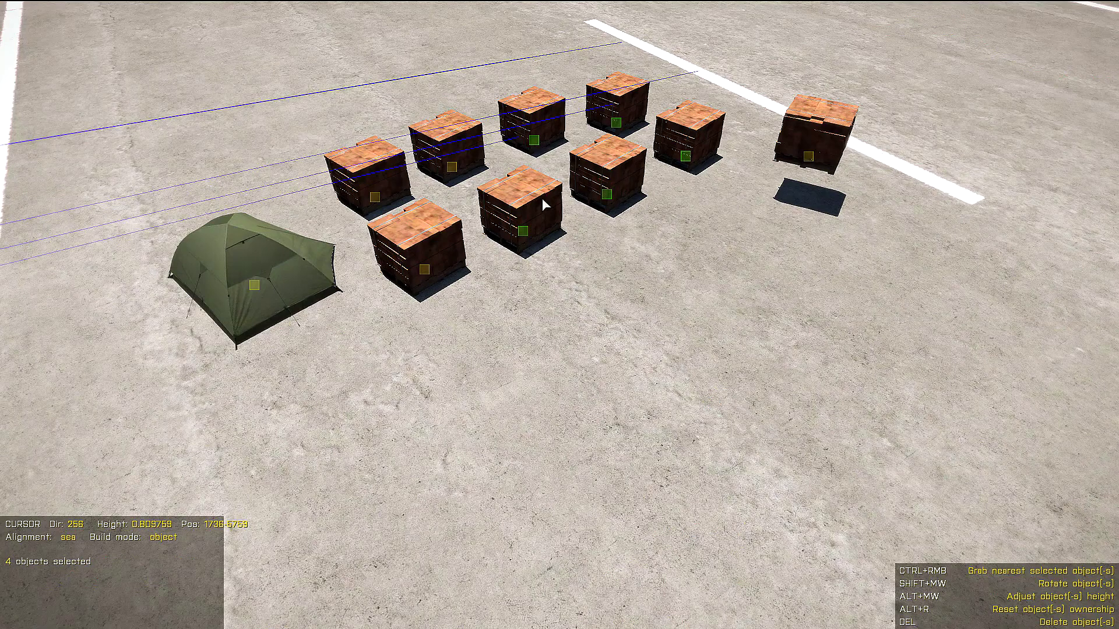
left_click(440, 250, "ctrl")
left_click(379, 194, "ctrl")
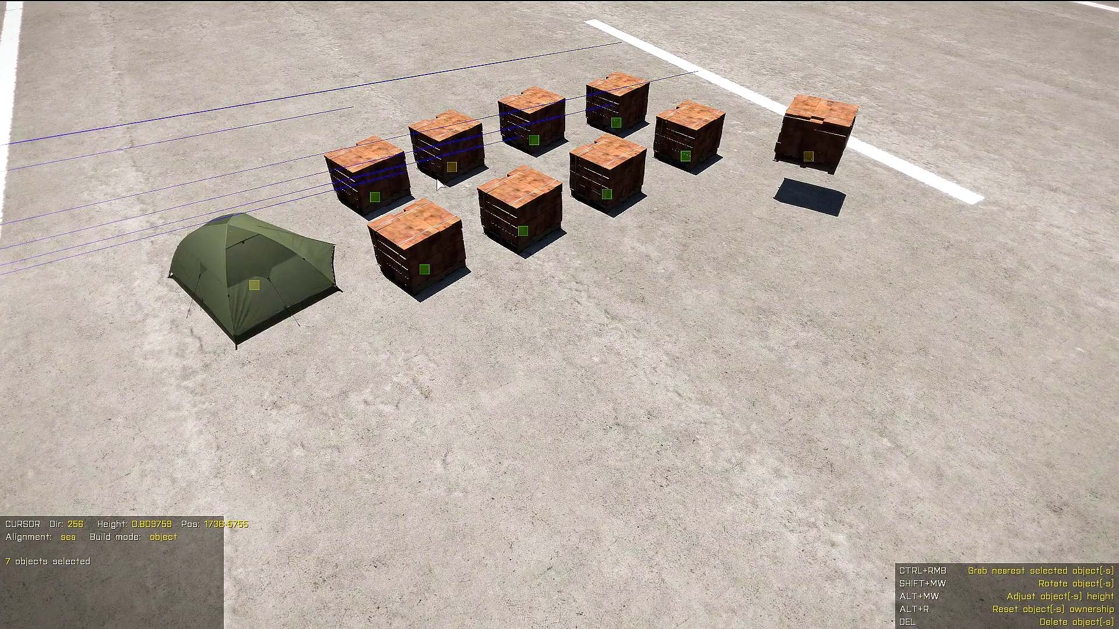
left_click(455, 163, "ctrl")
Remove all eight grounded brick stacks from the selection one by one.
left_click(521, 215, "ctrl")
left_click(452, 166, "ctrl")
left_click(530, 129, "ctrl")
left_click(599, 187, "ctrl")
left_click(688, 140, "ctrl")
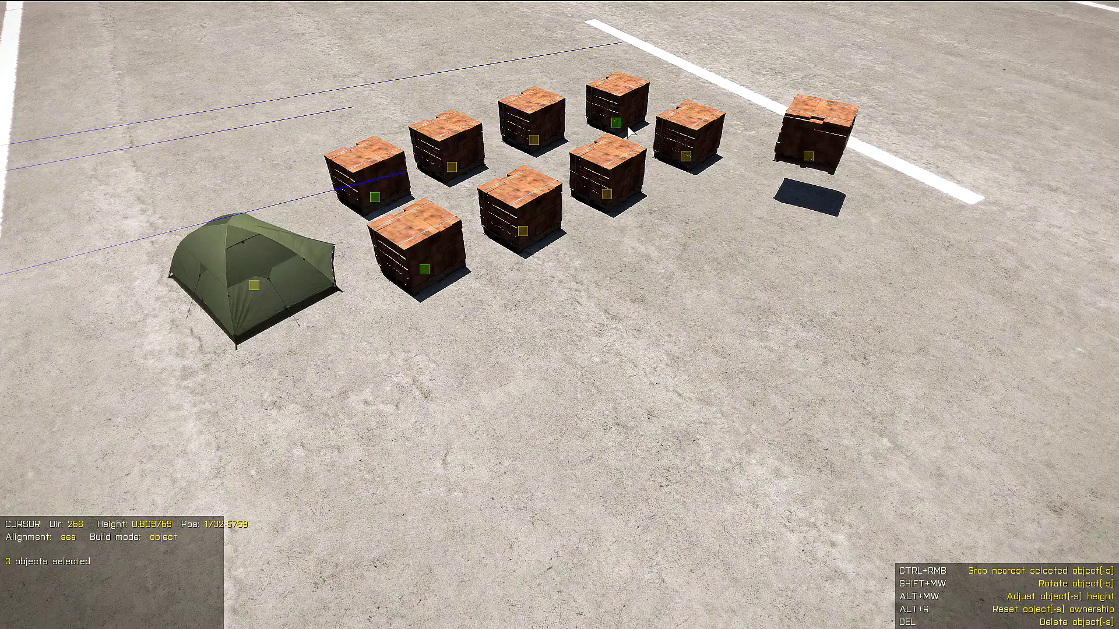
left_click(618, 108, "ctrl")
left_click(384, 184, "ctrl")
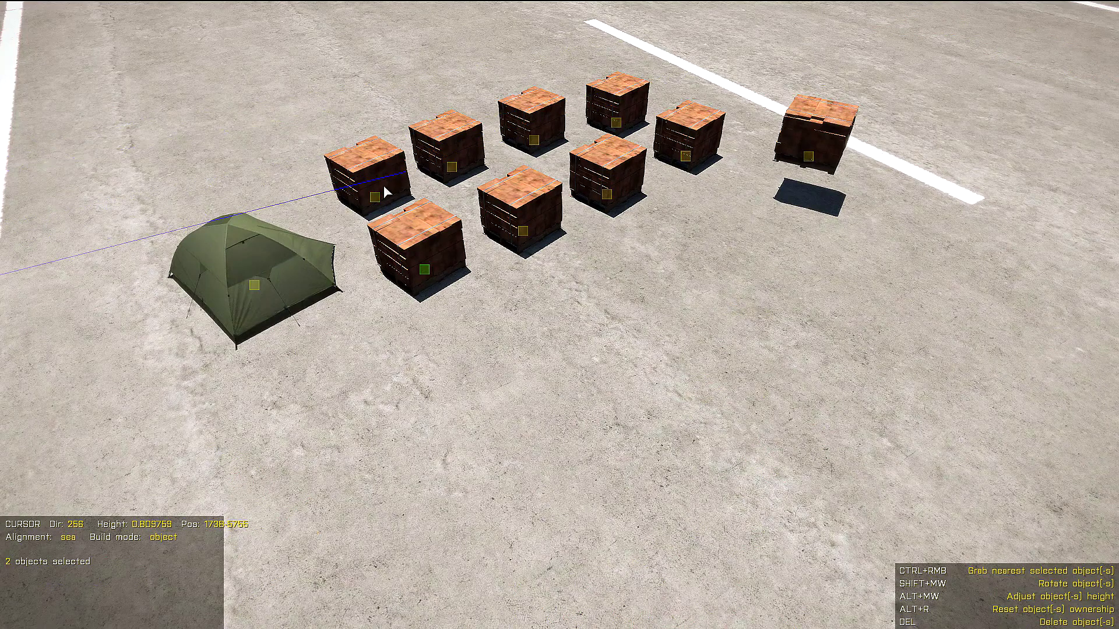
left_click(431, 251, "ctrl")
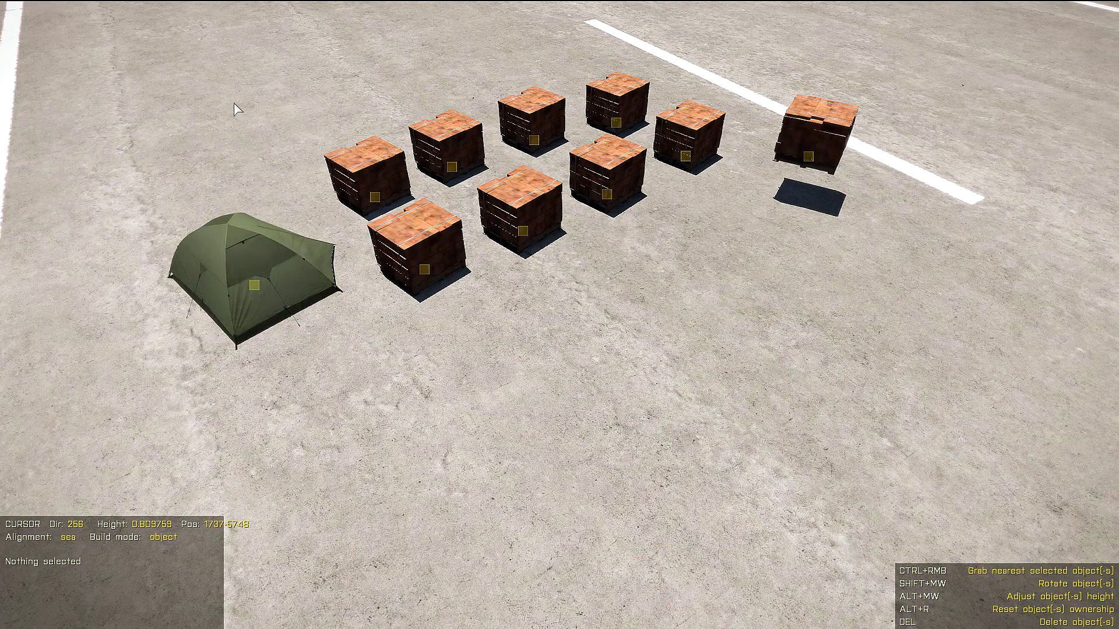
Select the tent and all brick stacks with one large selection frame, then clear the selection.
mouse_move(92, 33)
left_mouse_down()
mouse_move(190, 157)
mouse_move(382, 280)
mouse_move(619, 337)
mouse_move(952, 362)
mouse_move(954, 387)
left_mouse_up()
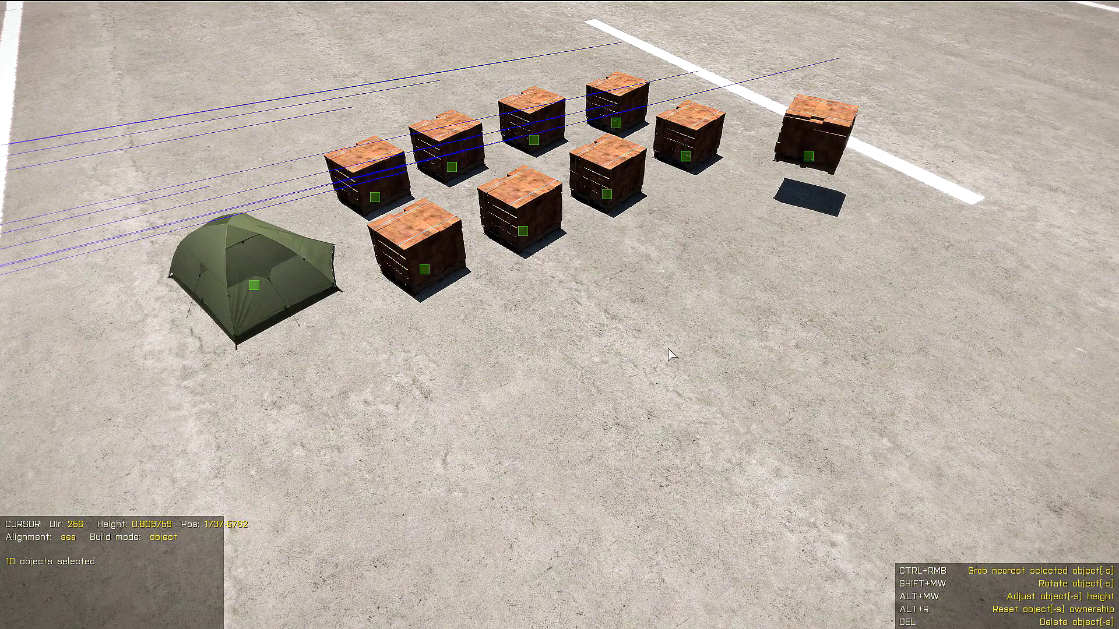
left_click(771, 445)
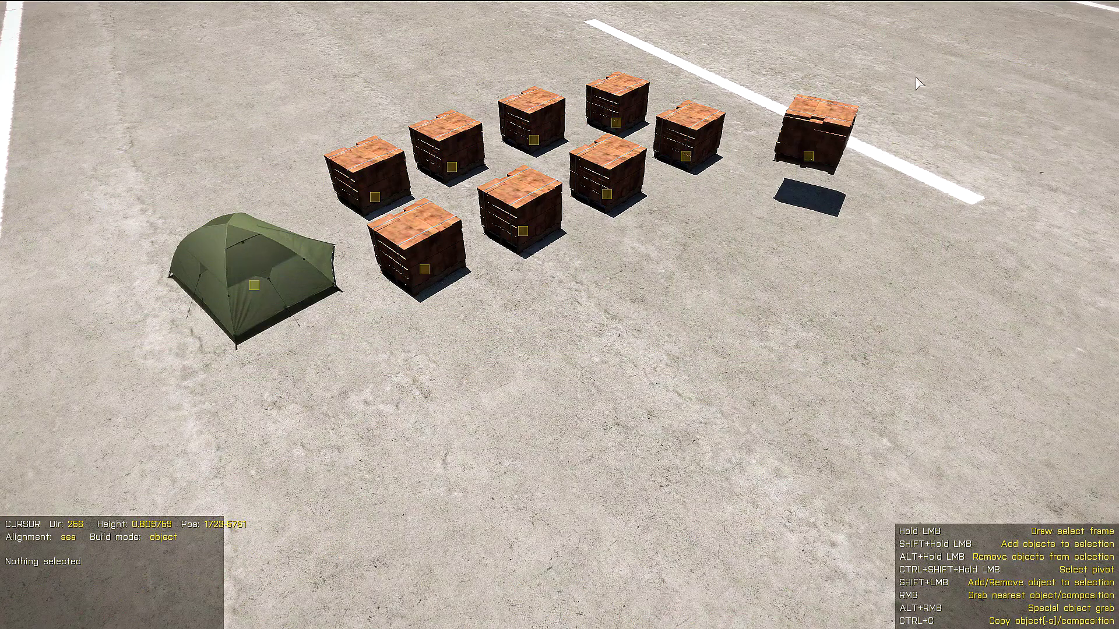
Draw progressively larger selection frames from beyond the floating brick stack until all stacks and the tent are included.
left_click_drag(936, 52, 662, 252)
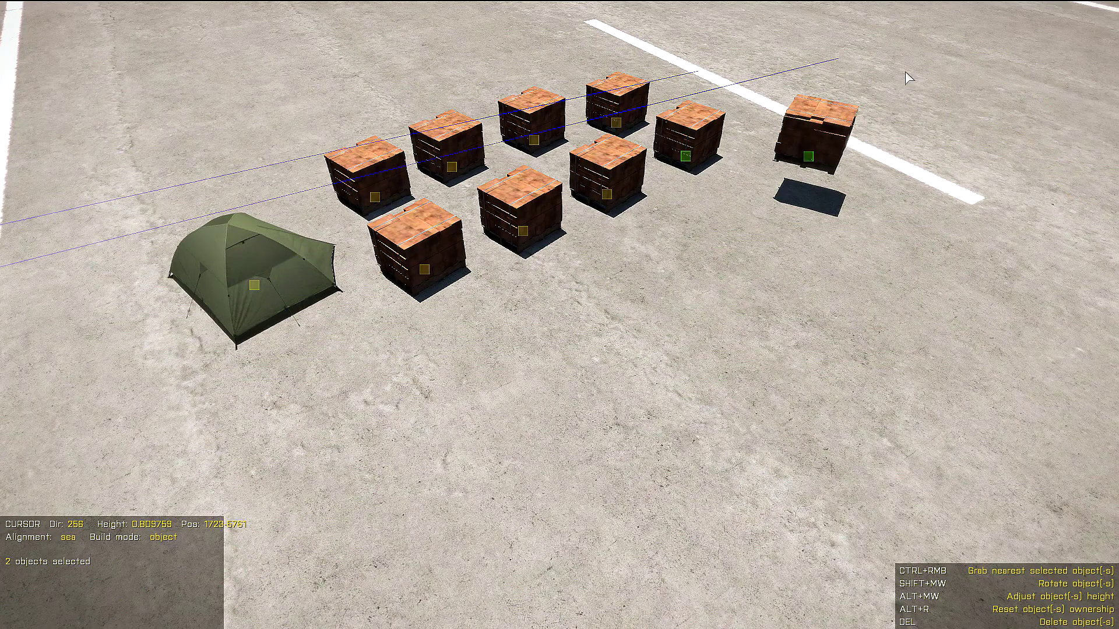
left_click_drag(935, 46, 505, 342)
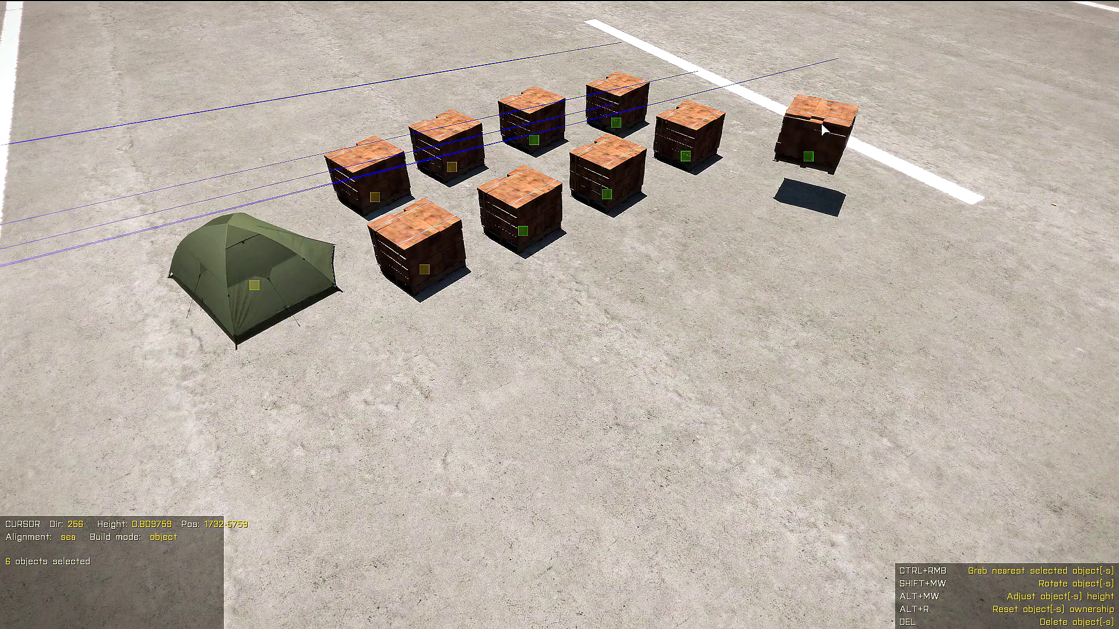
left_click_drag(879, 47, 174, 431)
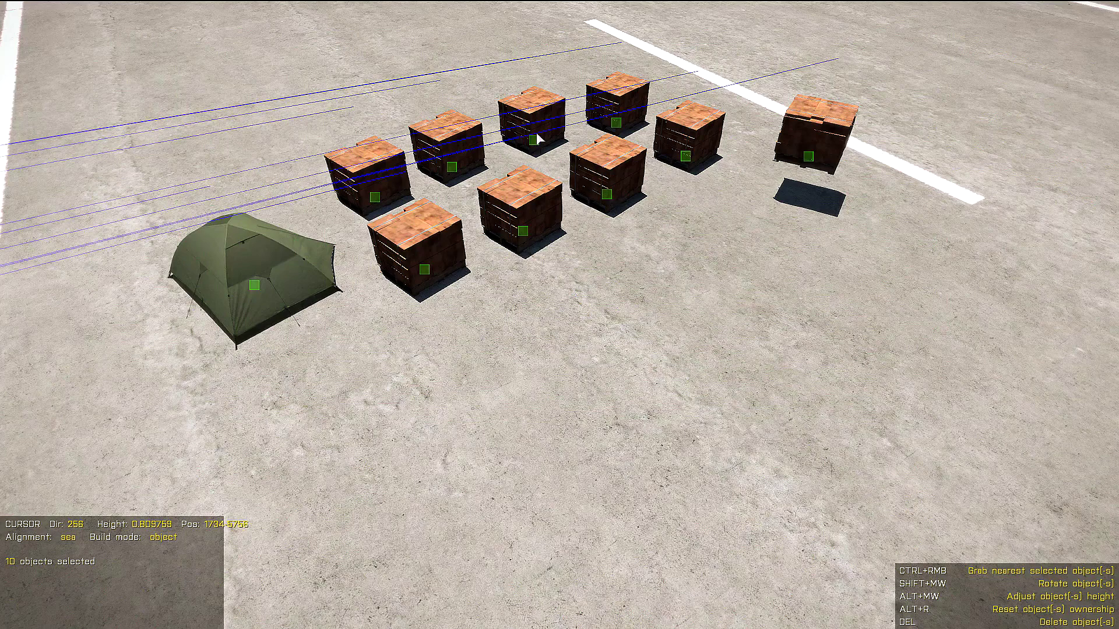
Remove the near row's last three brick stacks and the far row's last two from the selection using frames.
left_click_drag(481, 60, 644, 284)
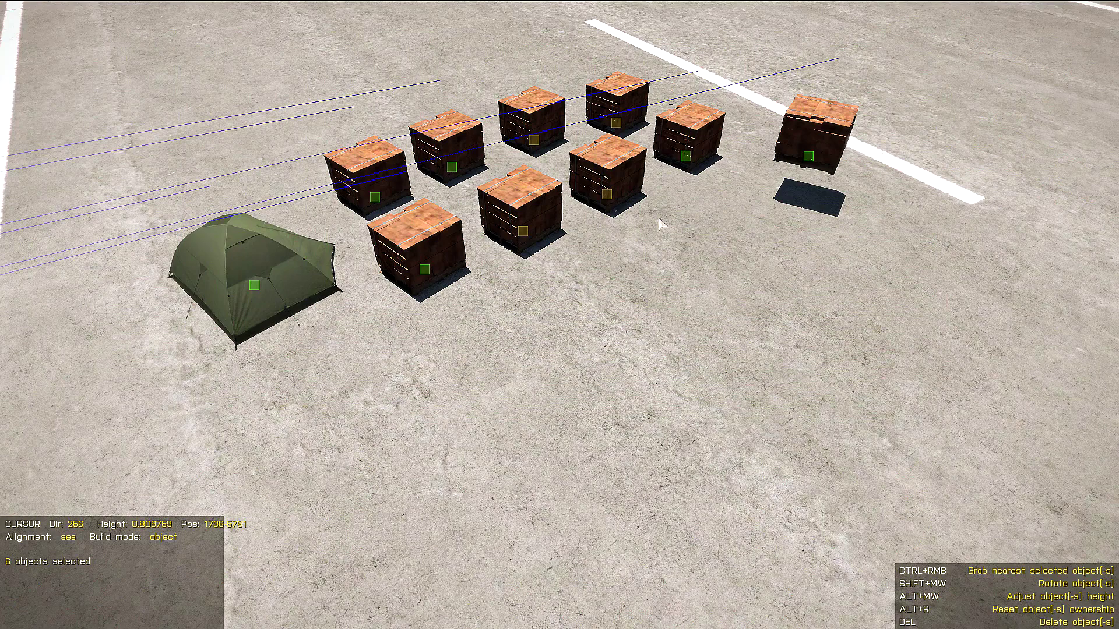
left_click_drag(666, 104, 730, 234)
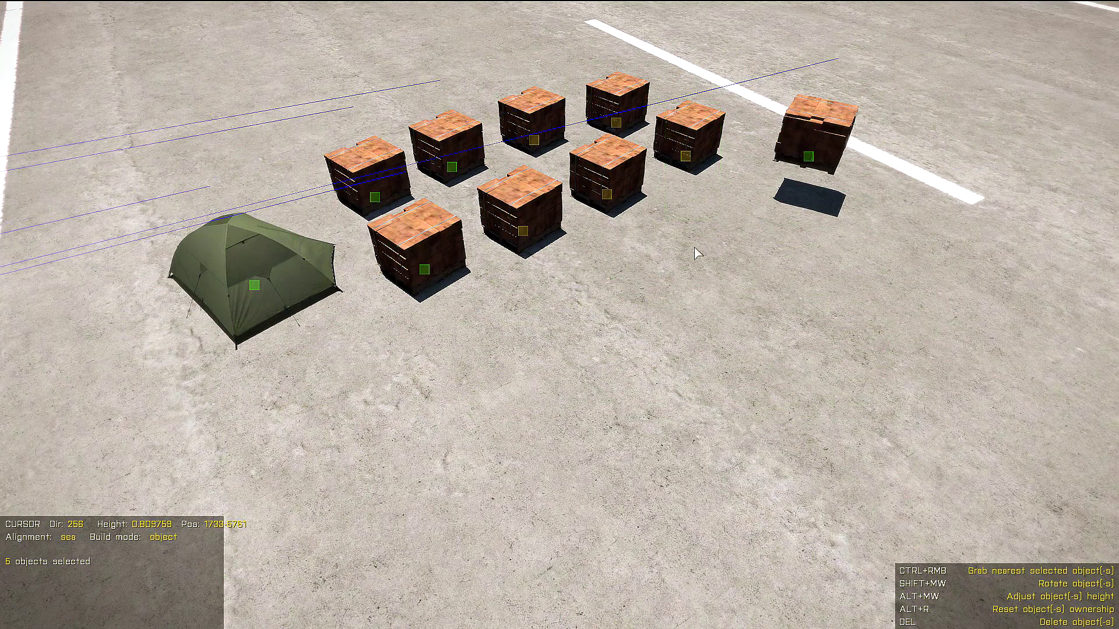
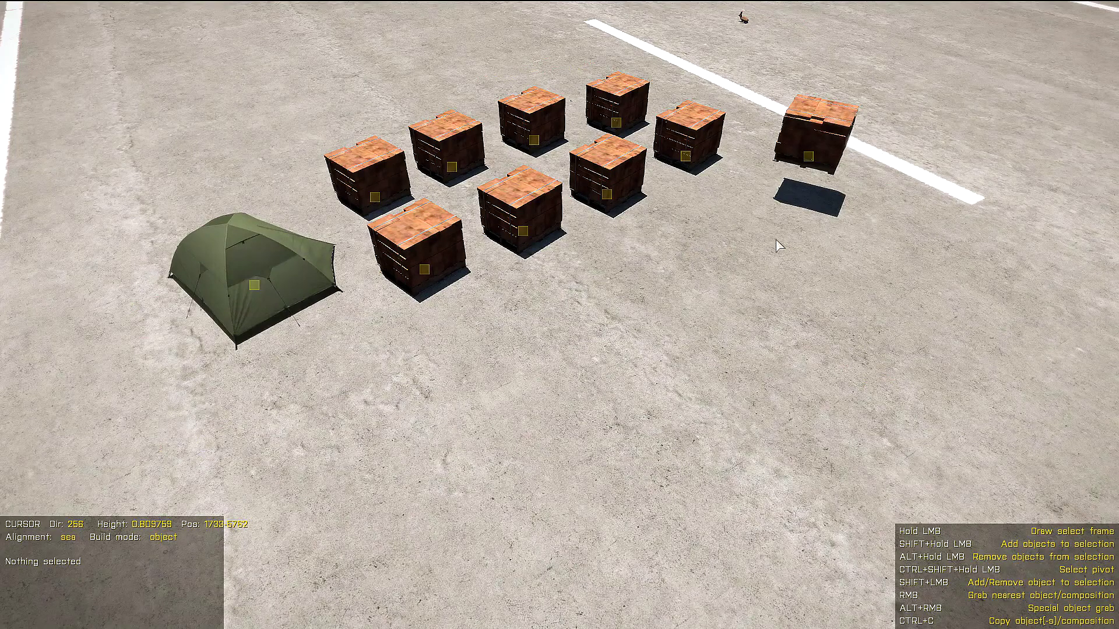
Return to the camera-centred cursor and select the tent plus the far row's two middle stacks and the near row's second stack.
key("space")
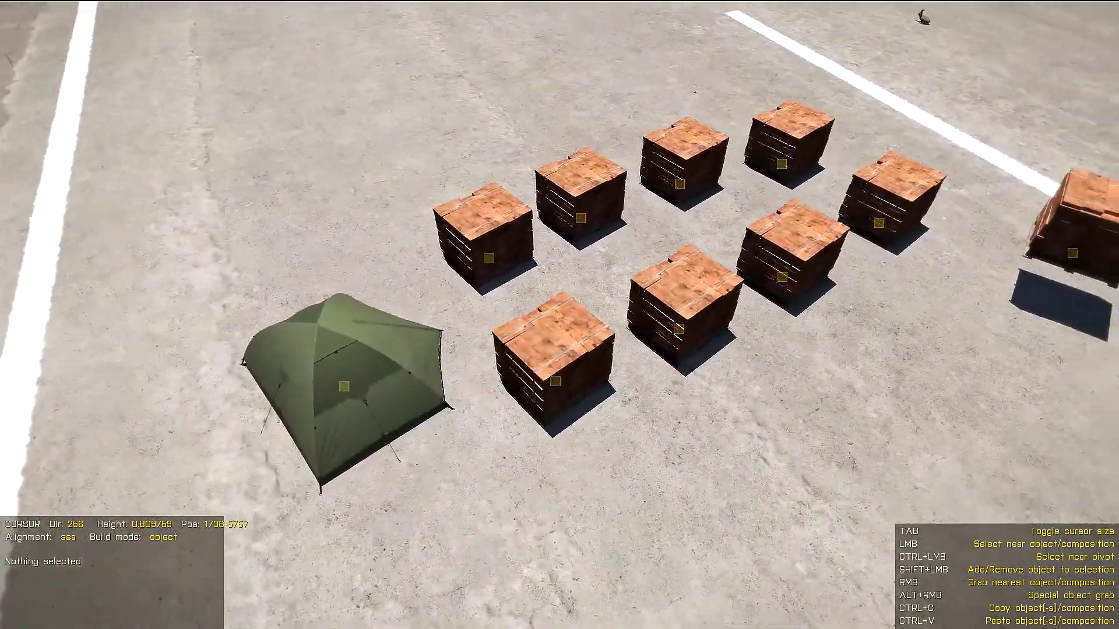
key("s")
left_click(558, 315)
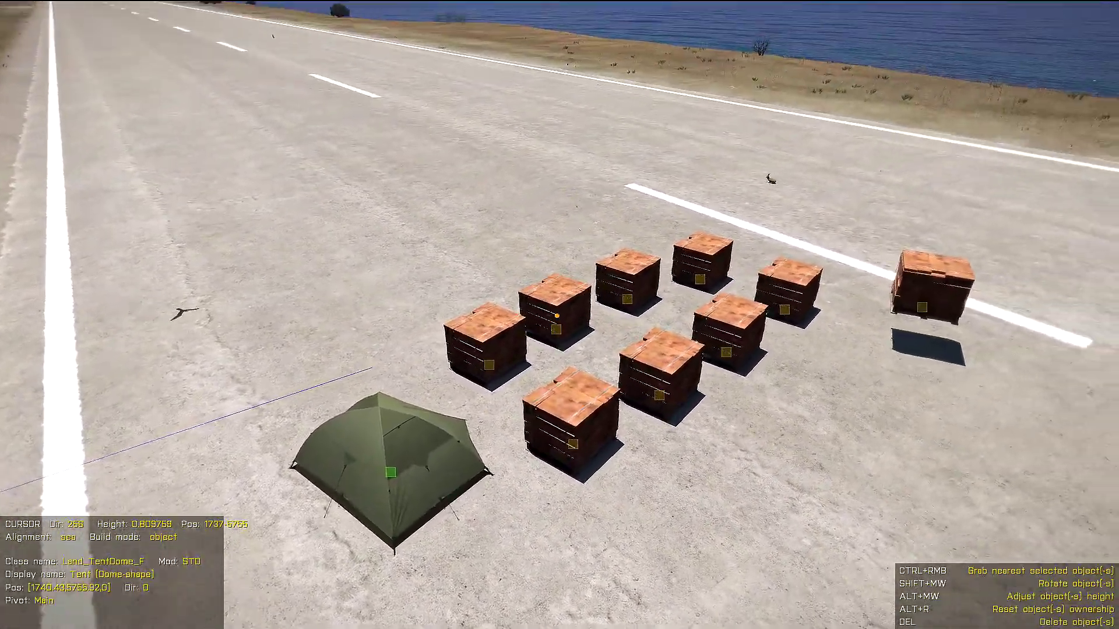
left_click(558, 315, "ctrl")
key("s")
key("d")
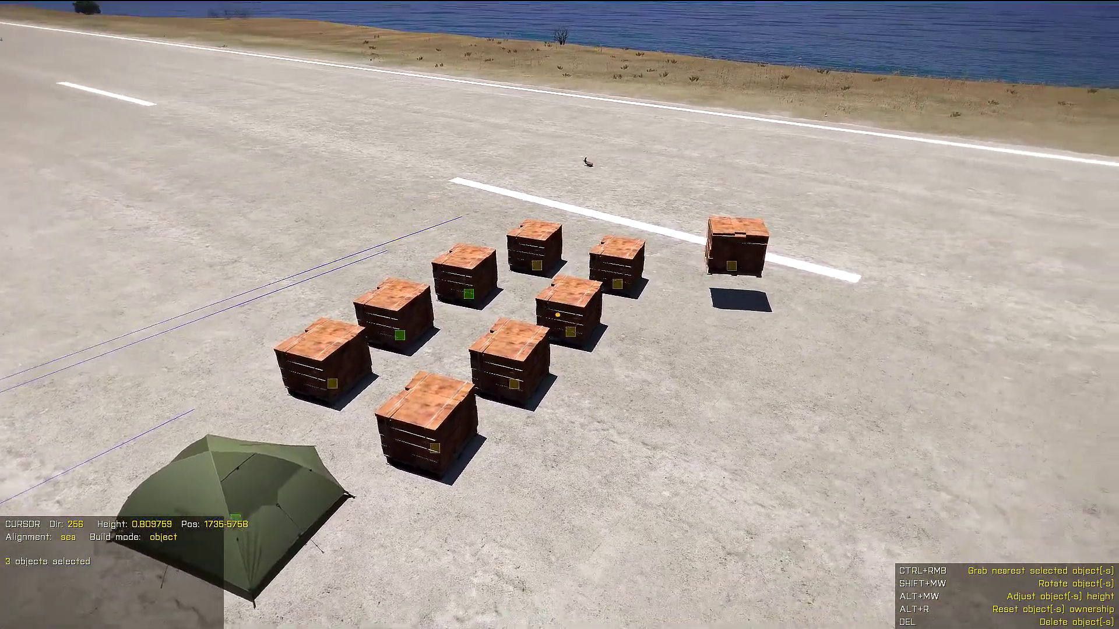
left_click(560, 315, "ctrl")
key("d")
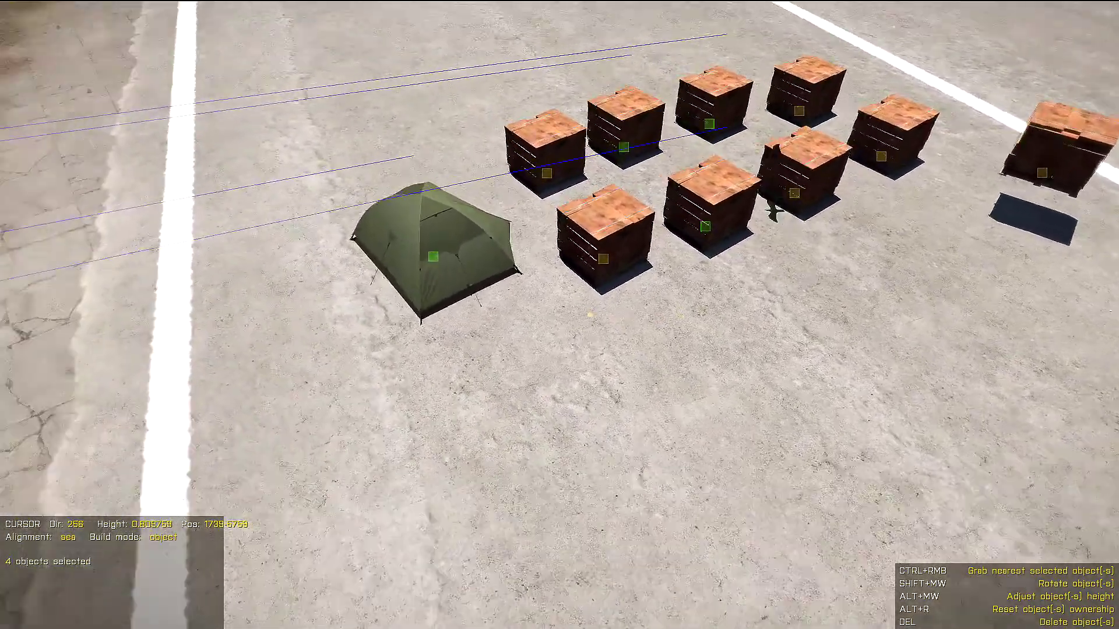
key("d")
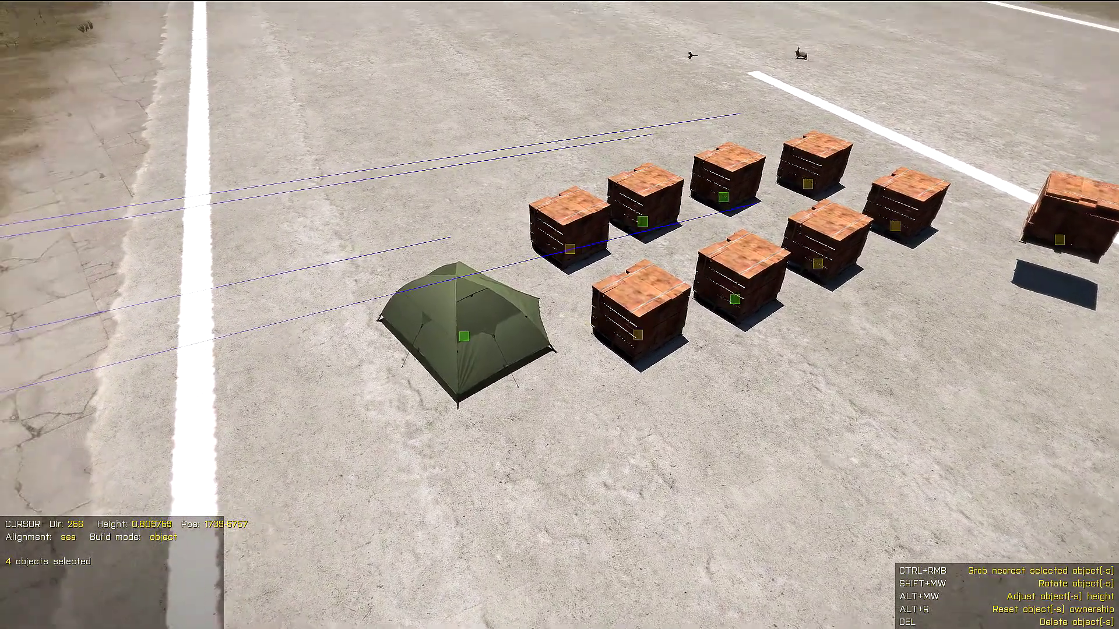
key("a")
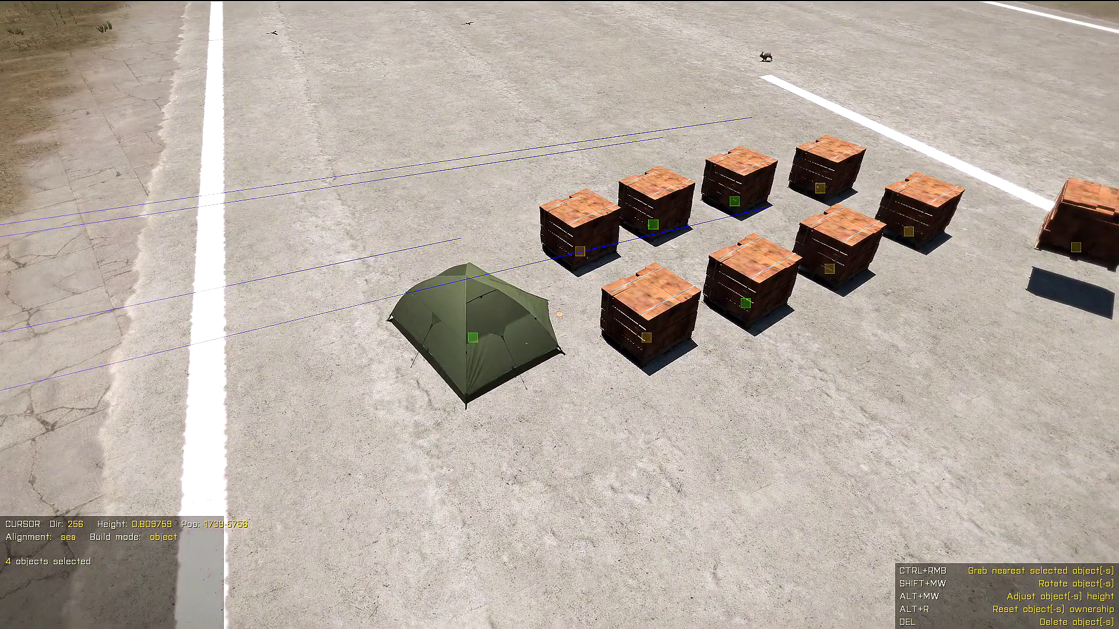
key("d")
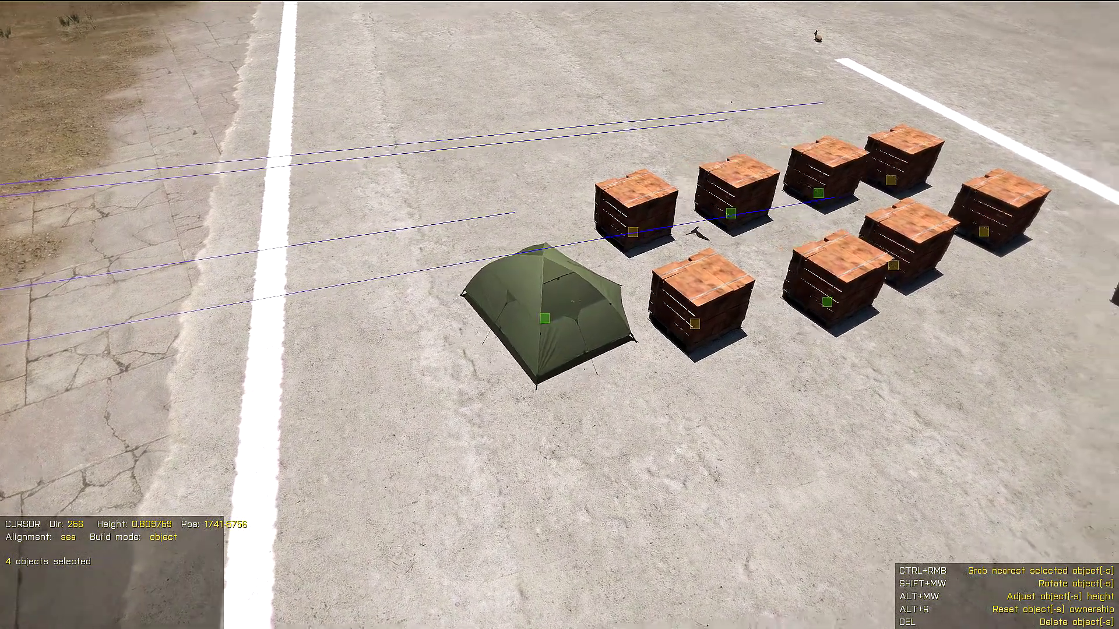
Grab the four selected objects by the tent and move them together to several places along the runway.
right_click_drag(559, 315, 693, 221, "ctrl")
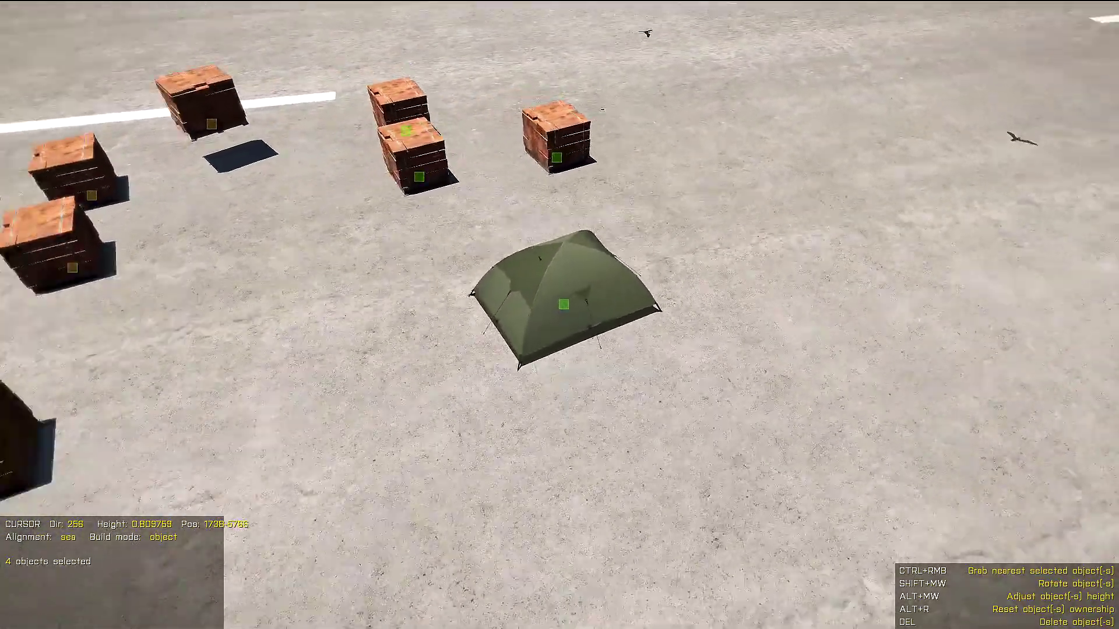
right_click_drag(559, 314, 408, 315, "ctrl")
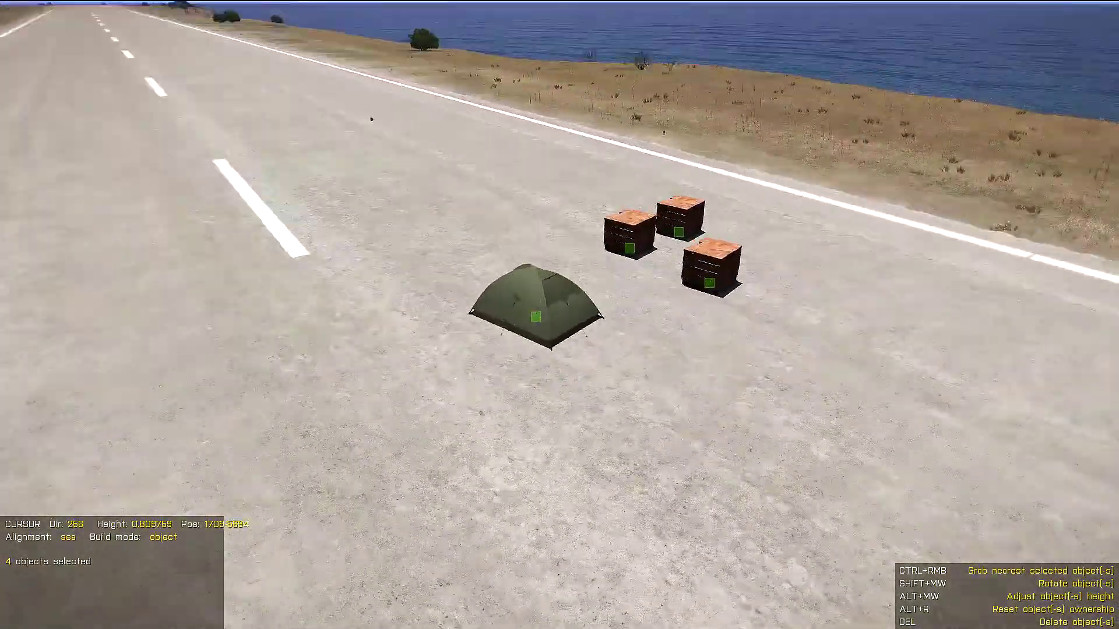
right_click_drag(560, 315, 845, 286, "ctrl")
key("w")
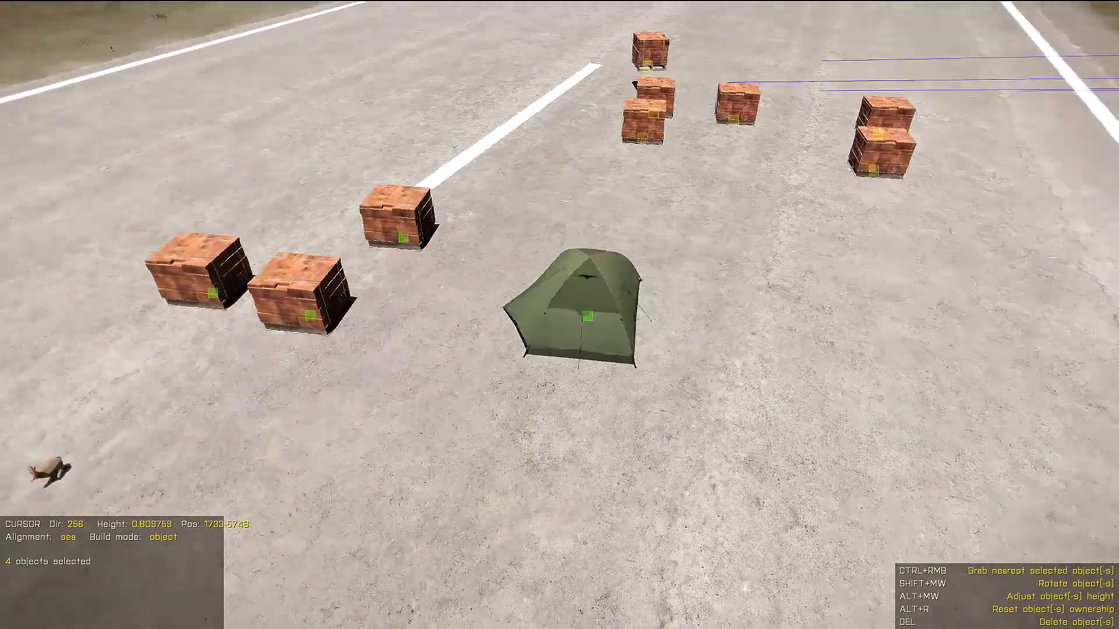
right_click_drag(559, 315, 350, 286, "ctrl")
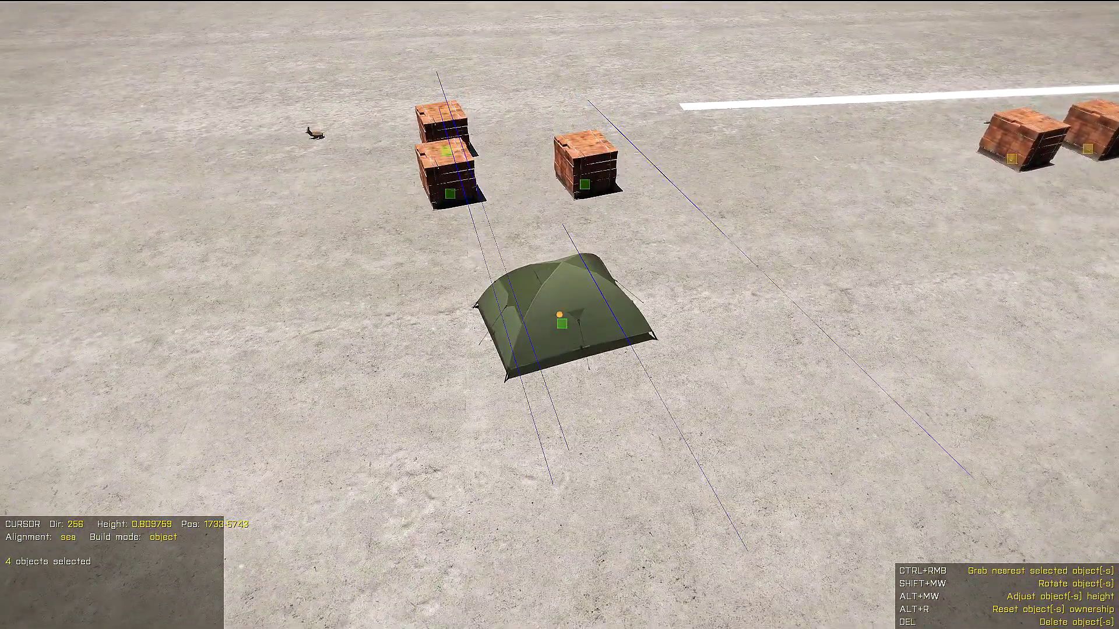
key("a")
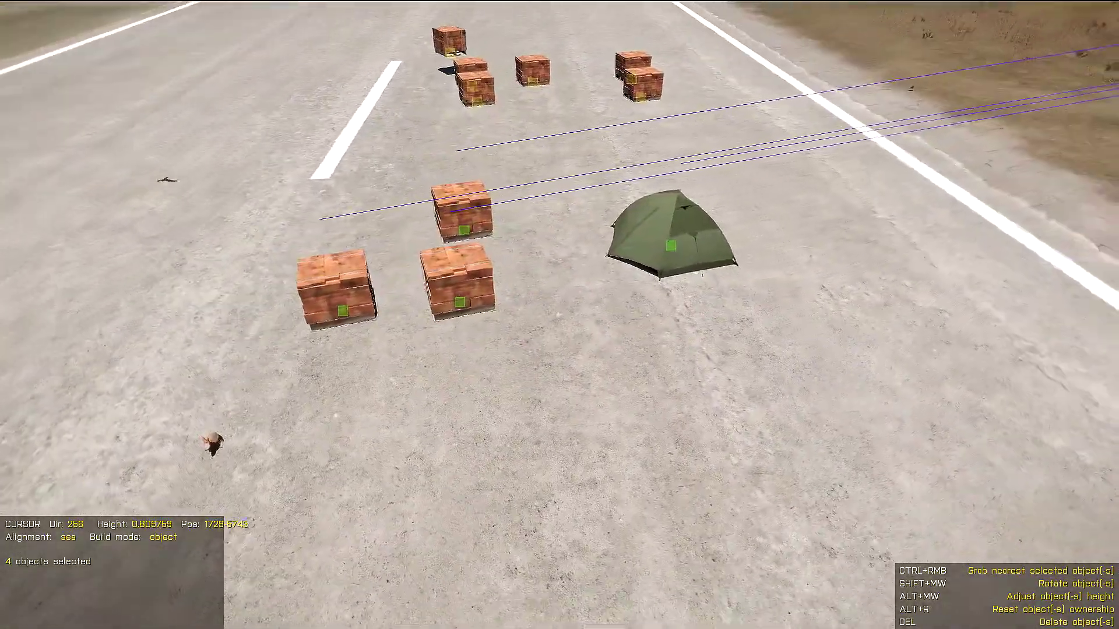
key("w")
key("d")
key("d")
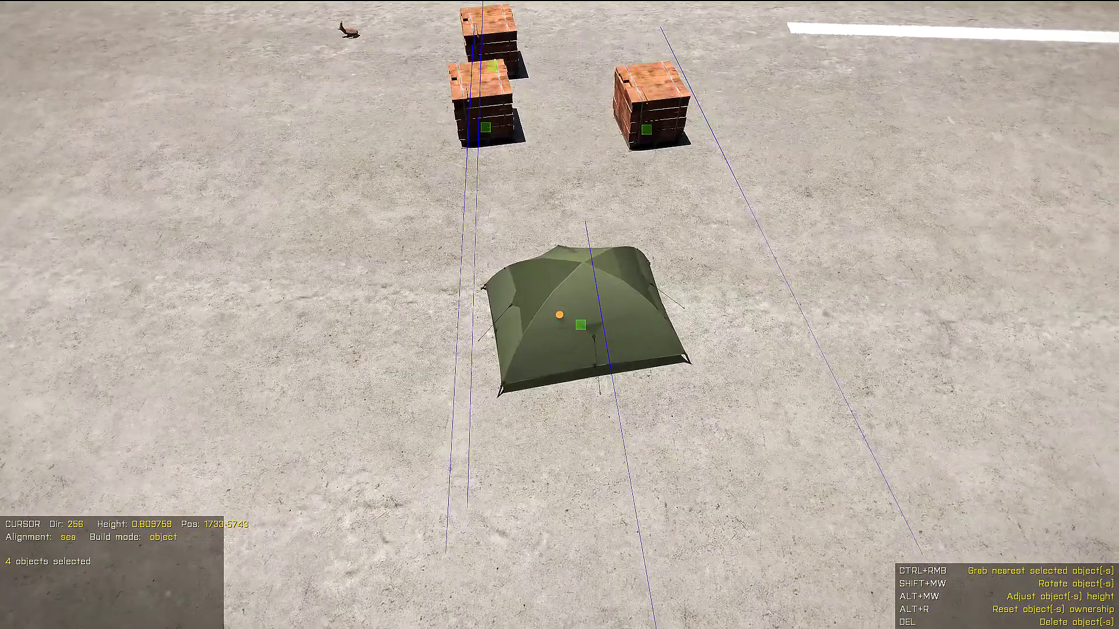
Grab the selected group by its nearest brick stack and carry it across the runway edge and back.
key("s")
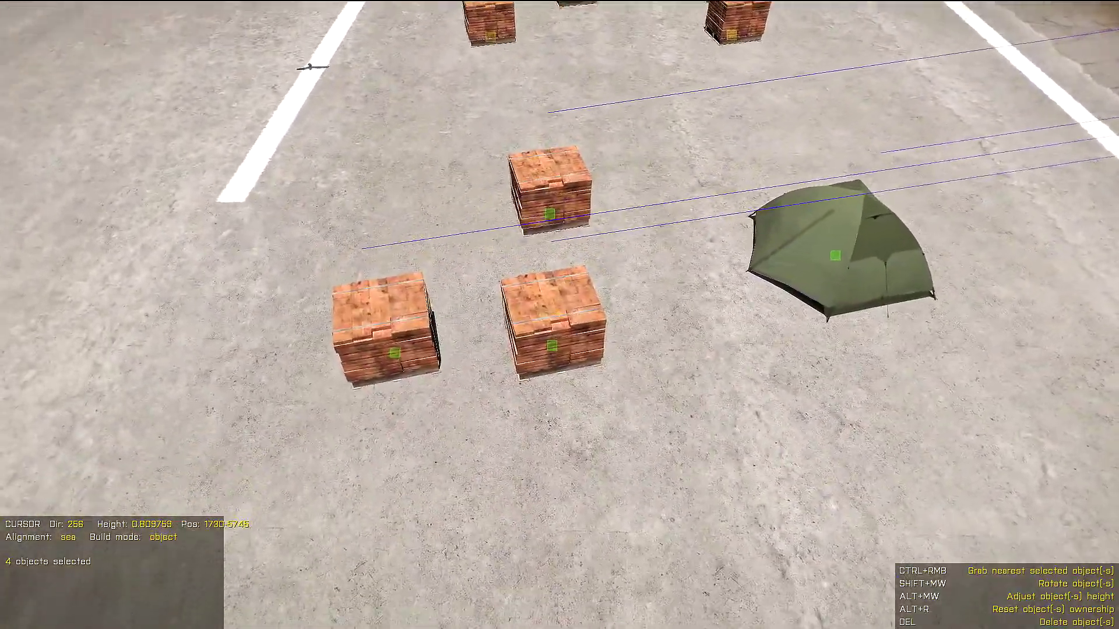
right_click_drag(559, 315, 555, 314, "ctrl")
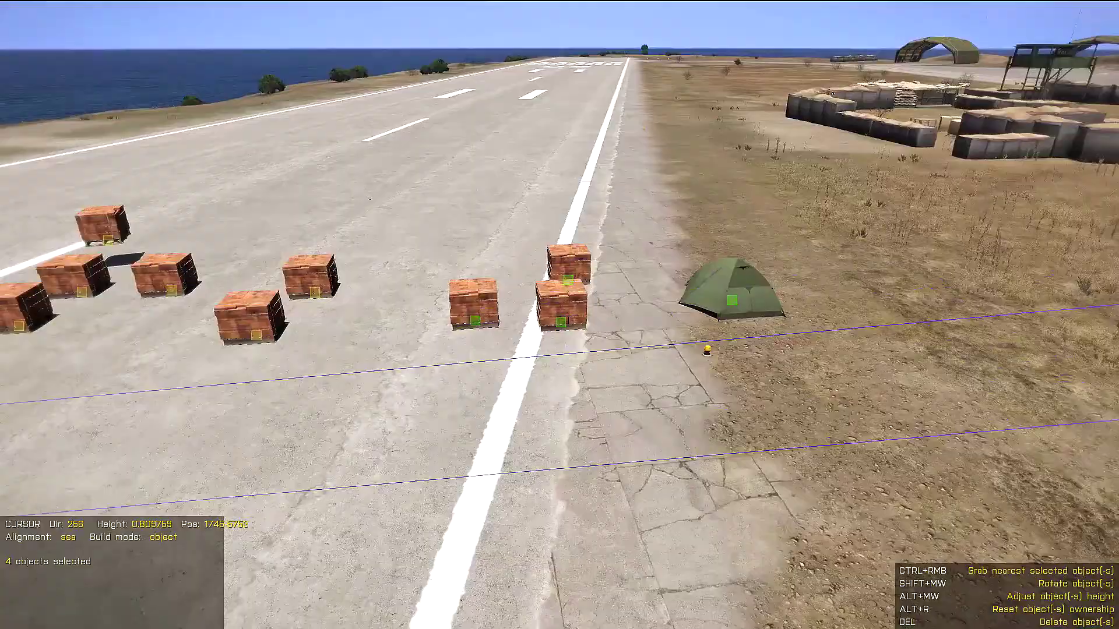
mouse_move(560, 315)
right_mouse_down("ctrl")
mouse_move(559, 338)
mouse_move(606, 326)
mouse_move(583, 314)
mouse_move(606, 315)
mouse_move(571, 303)
mouse_move(559, 326)
mouse_move(583, 315)
mouse_move(565, 326)
mouse_move(571, 315)
right_mouse_up("ctrl")
key("a")
key("d")
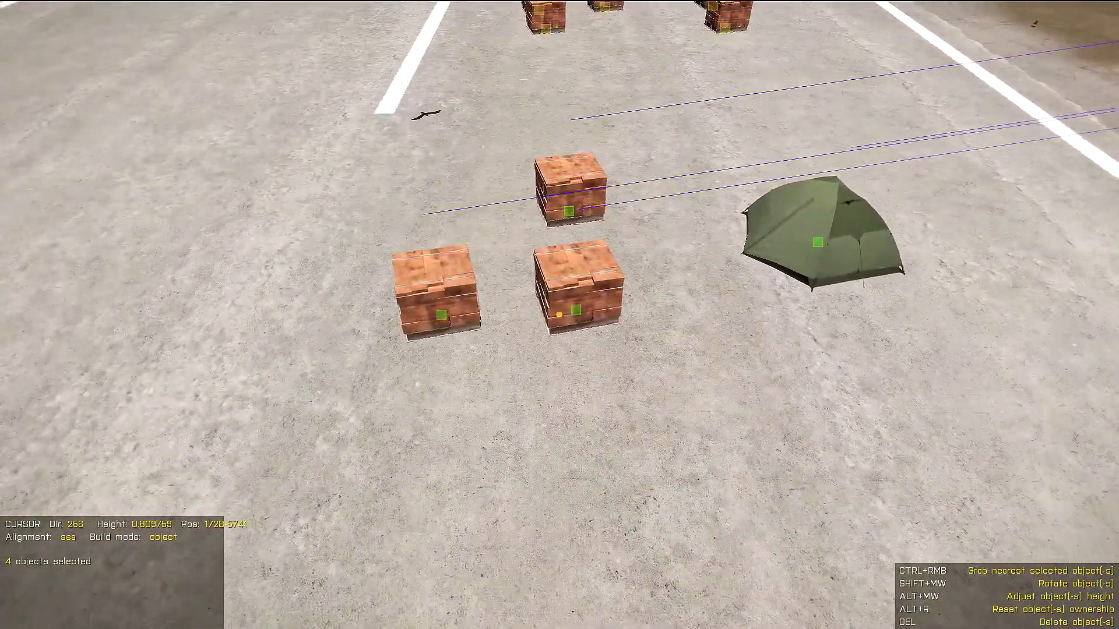
key("d")
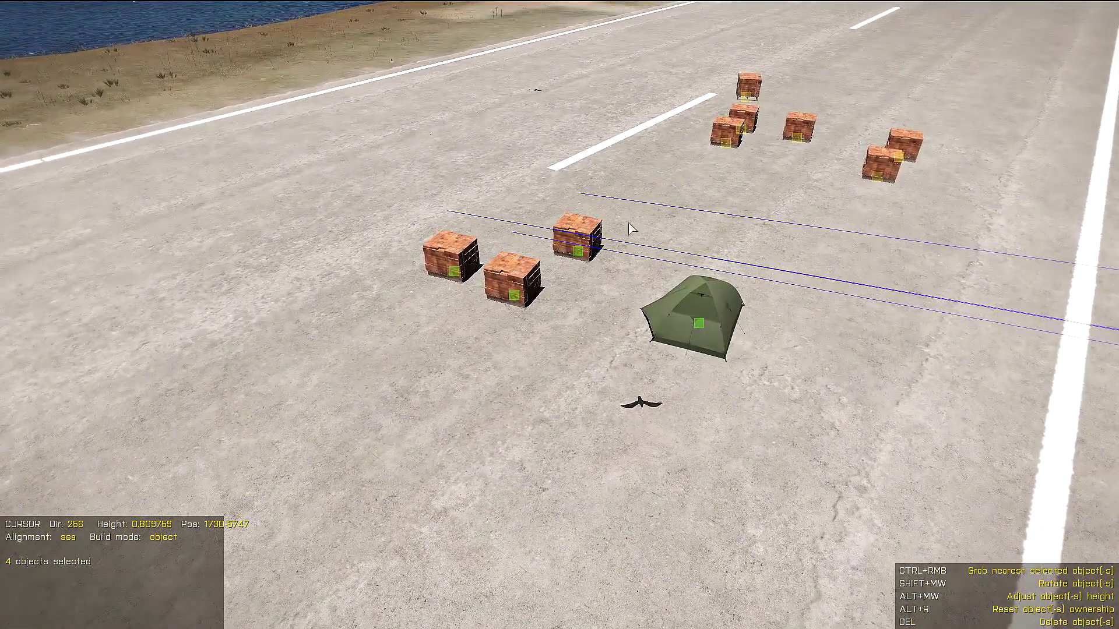
Switch to the free mouse cursor and move the selected group by grabbing it at the brick stacks and the tent.
key("w")
key("s")
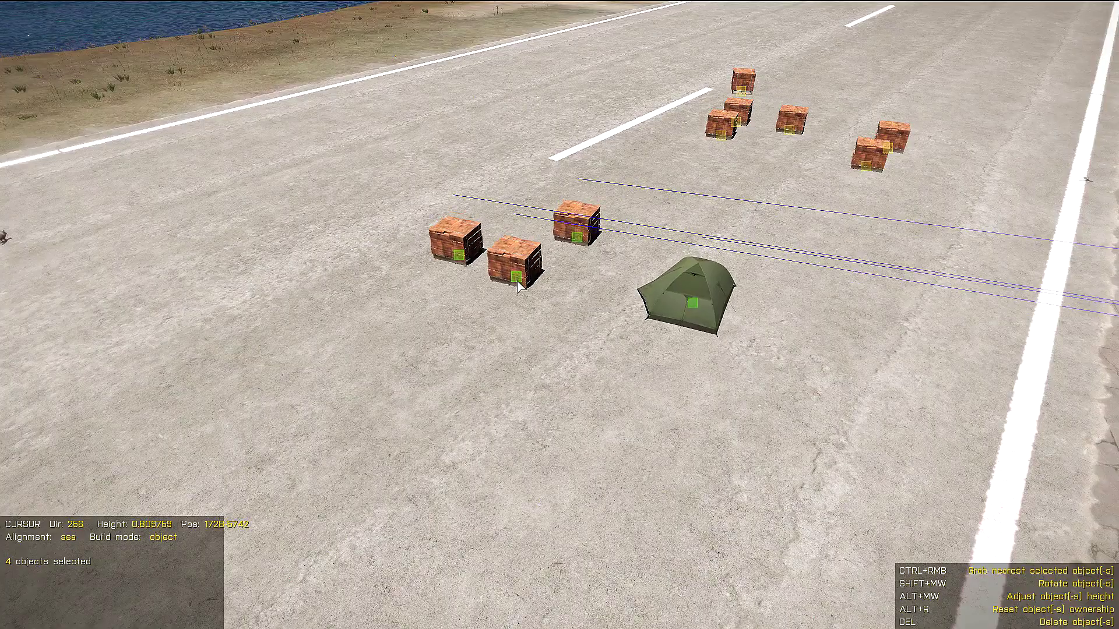
left_click_drag(518, 276, 577, 279)
key("a")
right_click_drag(575, 279, 799, 268, "ctrl")
key("w")
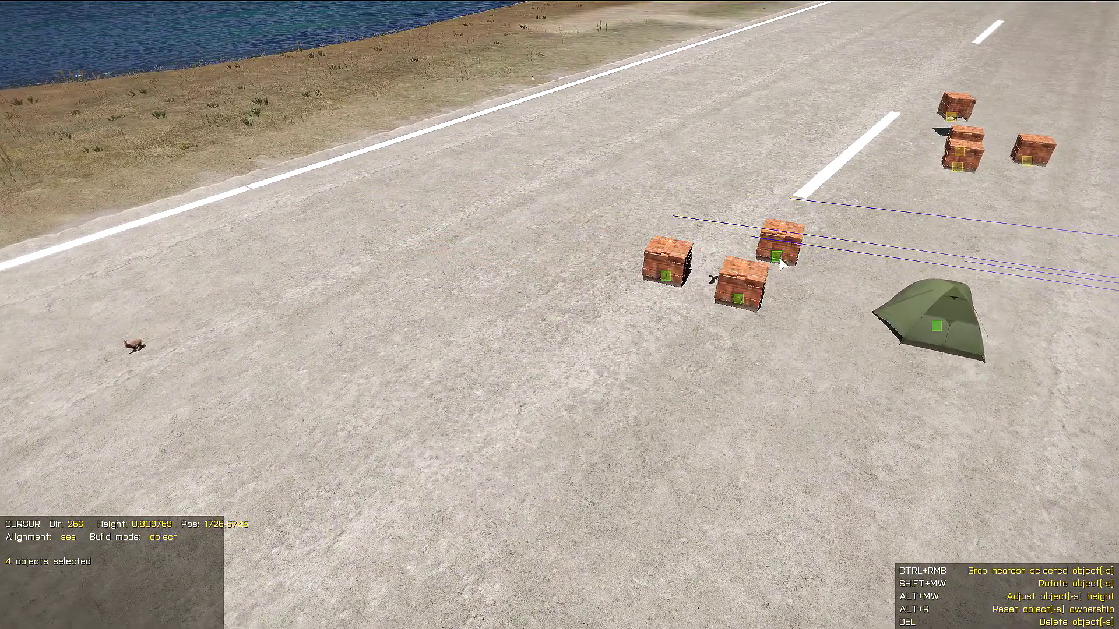
left_click_drag(961, 324, 562, 292)
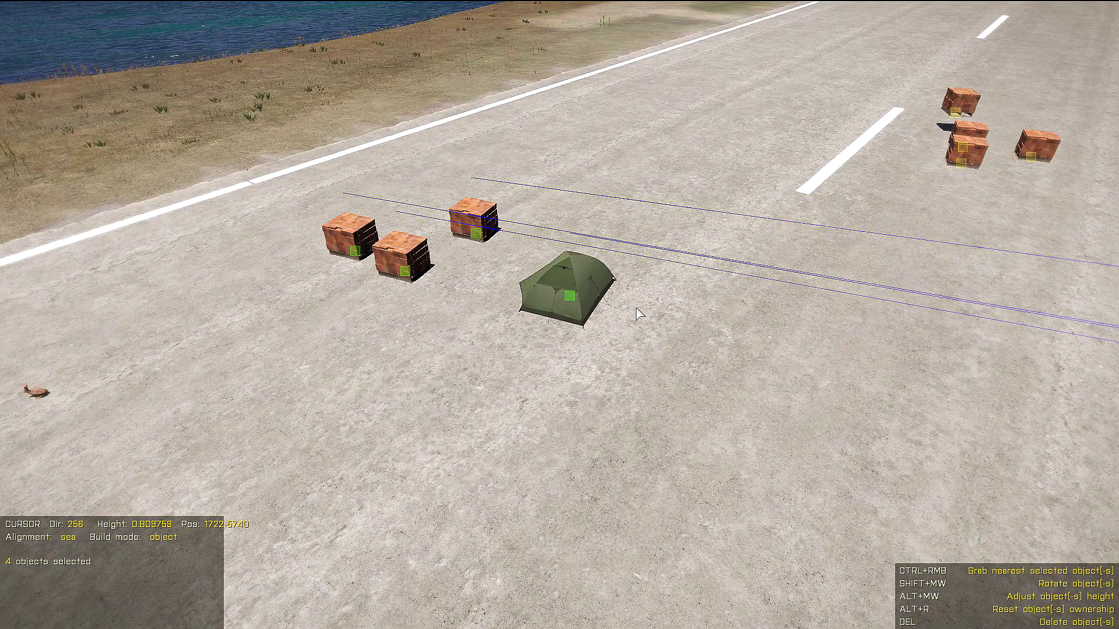
Rotate the tent and the three selected brick stacks in place, each about its own centre.
key("w")
key("a")
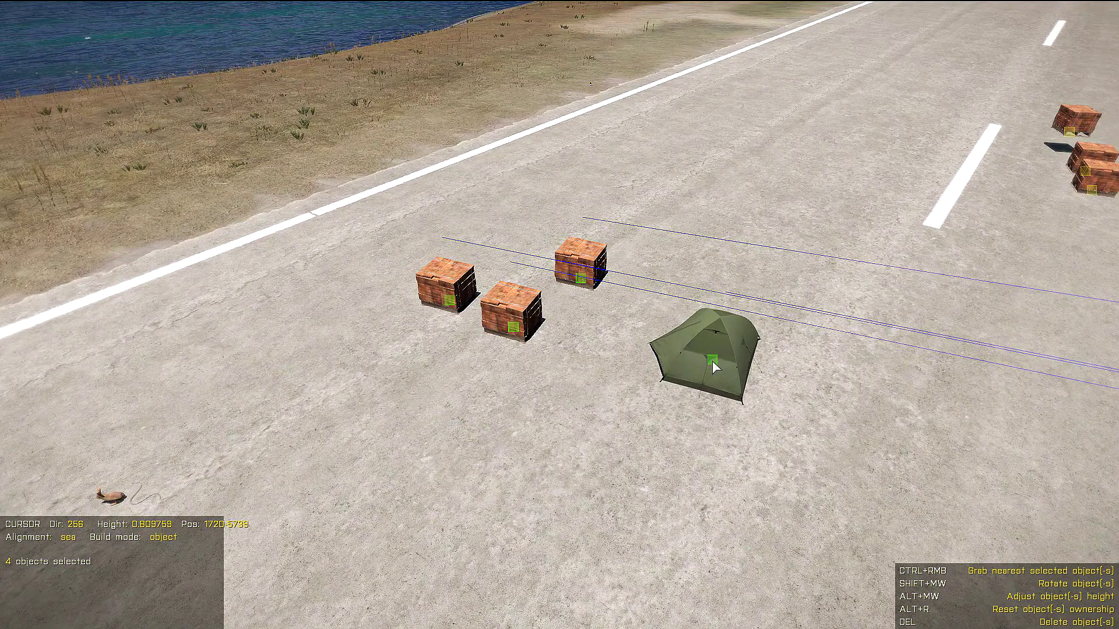
scroll(713, 361, "down", 1, "shift")
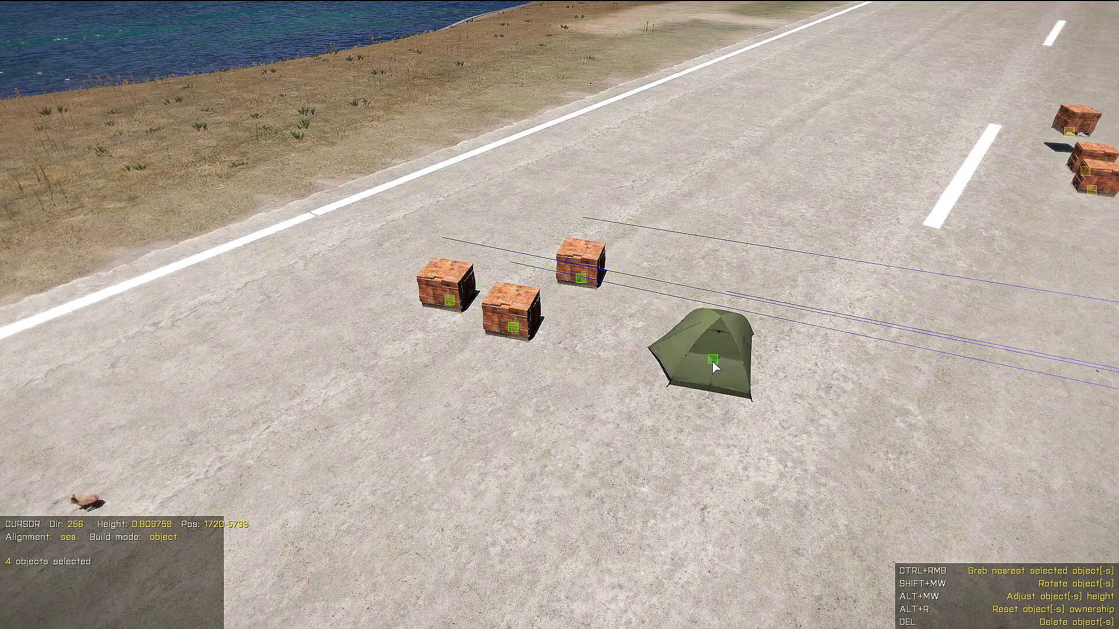
scroll(712, 362, "down", 1, "shift")
scroll(712, 362, "down", 1, "shift")
scroll(712, 361, "down", 4, "shift")
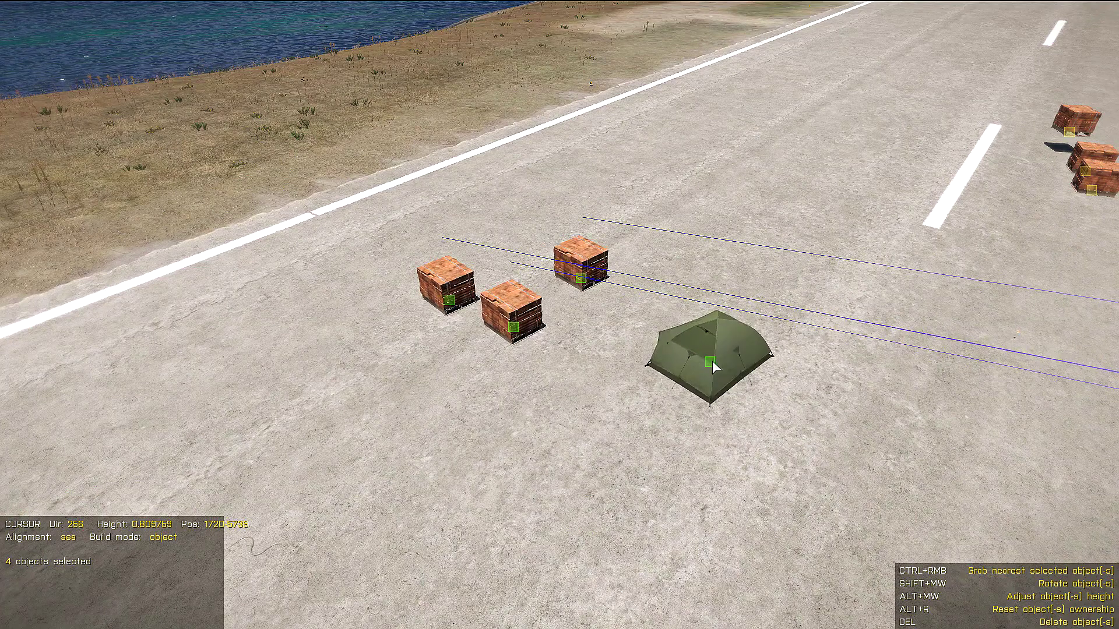
scroll(712, 361, "down", 4, "shift")
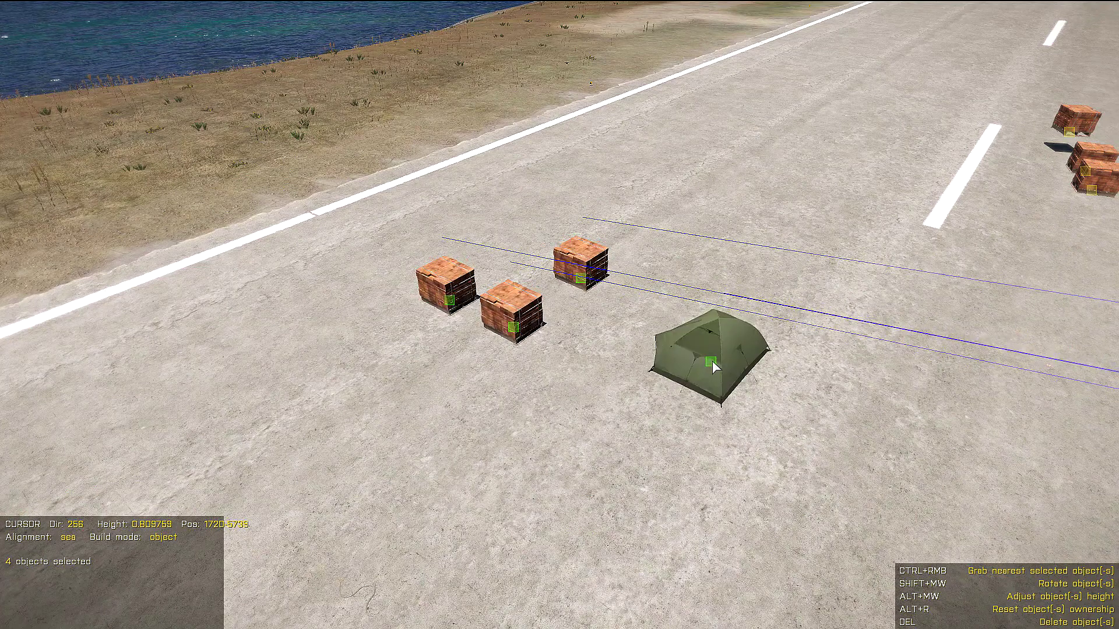
scroll(712, 361, "down", 2, "shift")
scroll(712, 362, "down", 2, "shift")
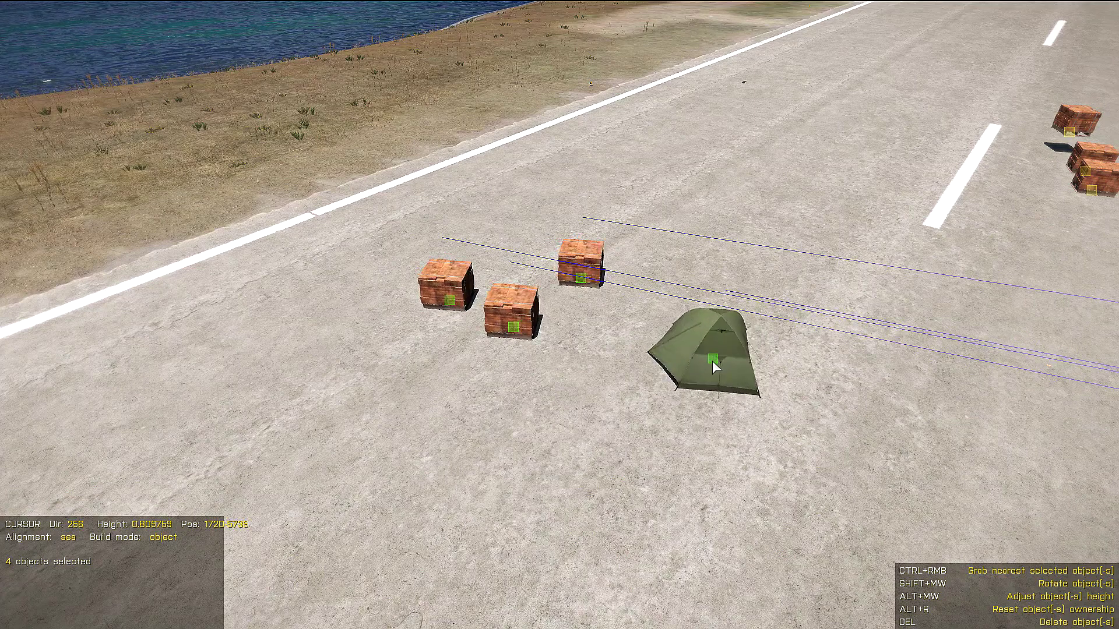
scroll(712, 361, "down", 3, "shift")
scroll(715, 357, "down", 3, "shift")
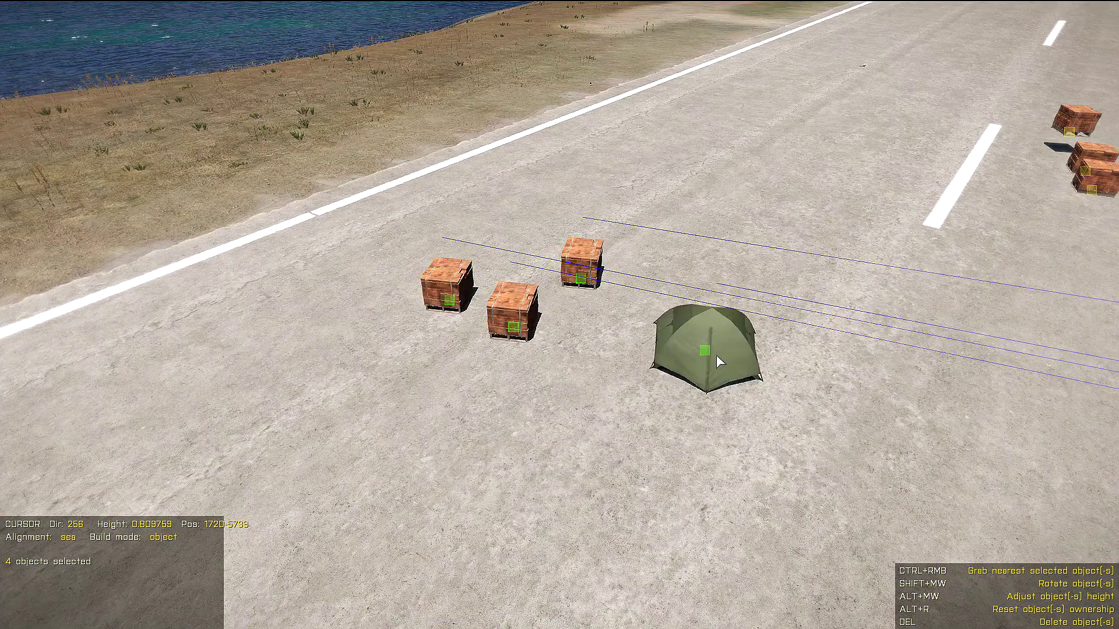
scroll(697, 353, "down", 5, "shift")
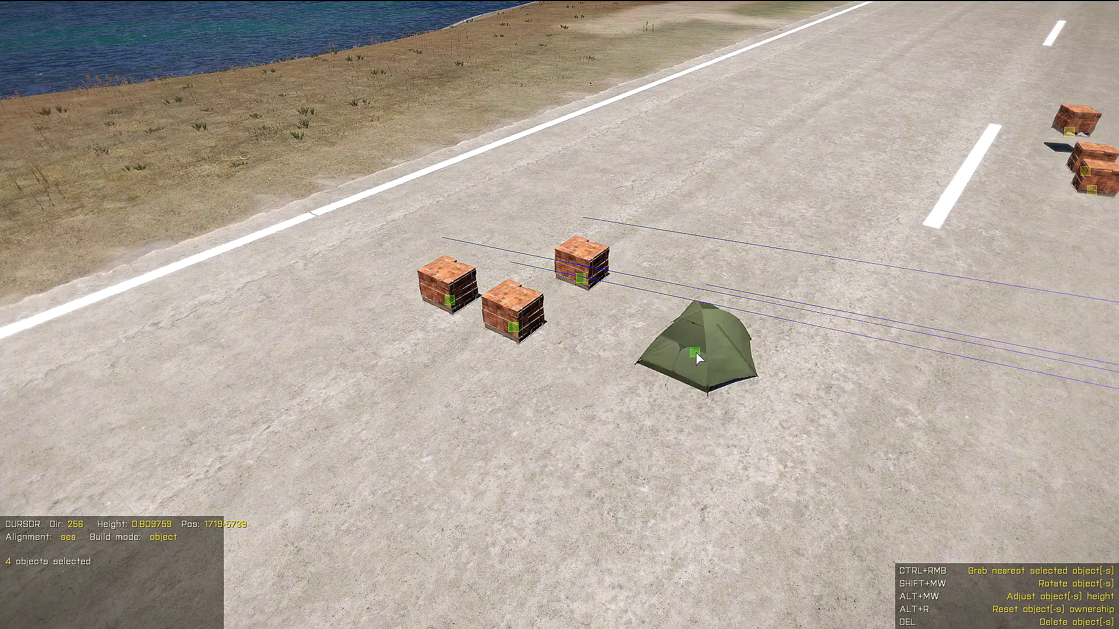
scroll(699, 356, "down", 2, "shift")
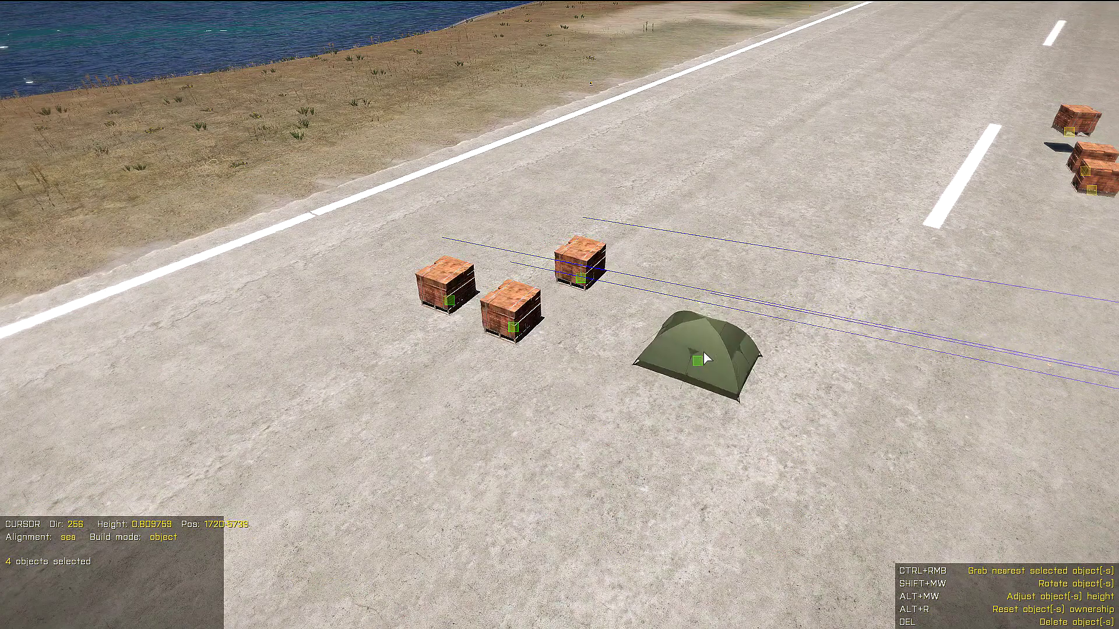
scroll(709, 354, "down", 2, "shift")
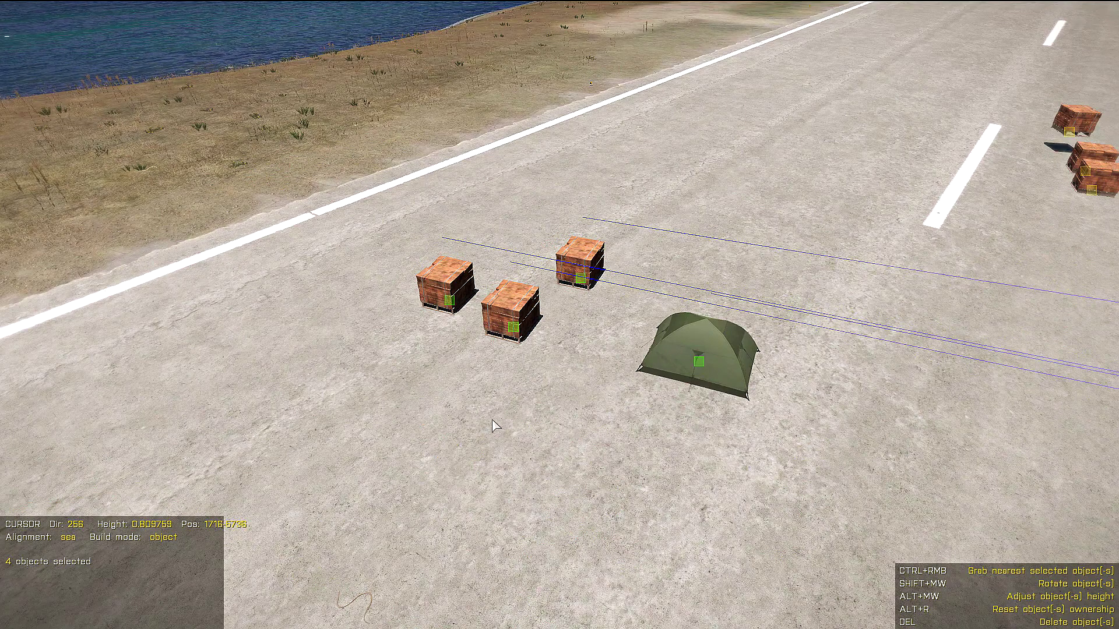
Change the rotation mode to turn around the cursor and rotate the group around the empty ground beside the brick stacks.
key("r")
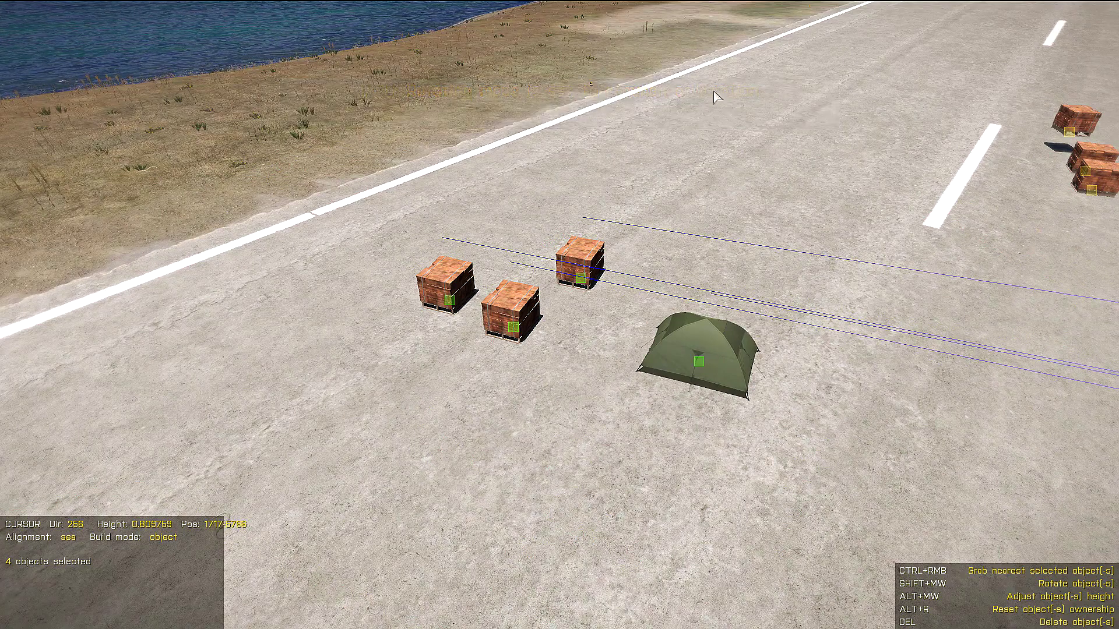
key("s")
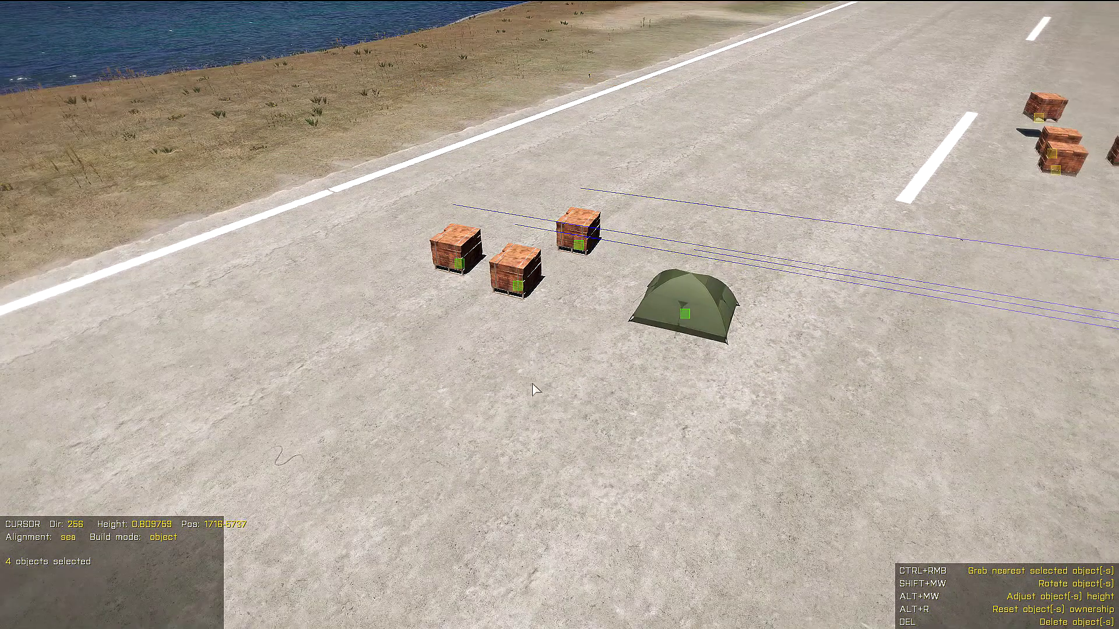
scroll(537, 348, "down", 3, "shift")
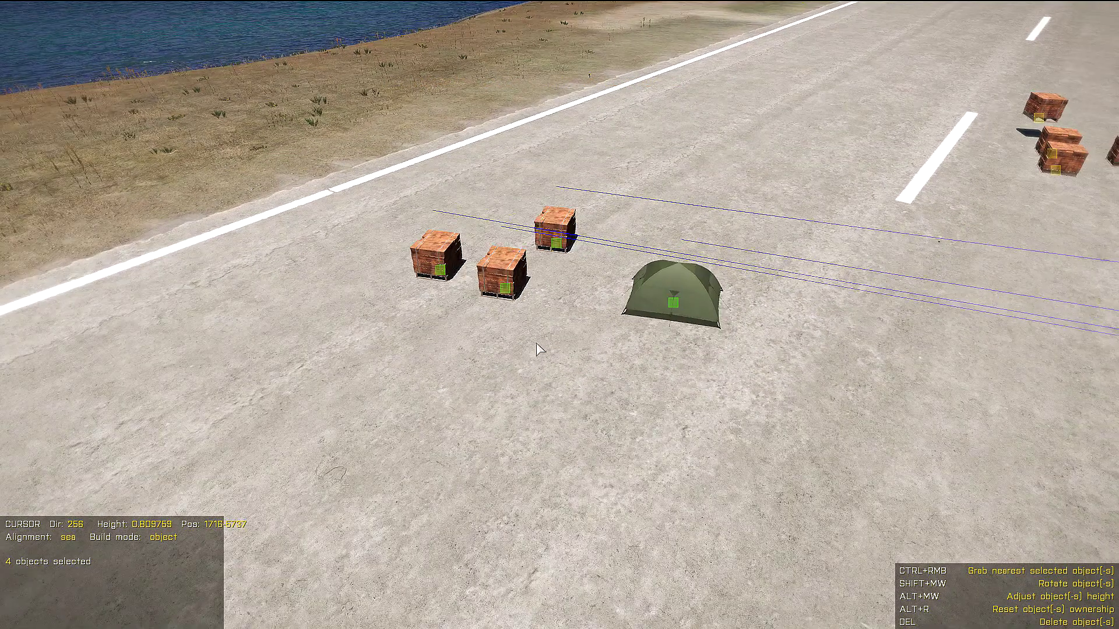
scroll(537, 348, "down", 4, "shift")
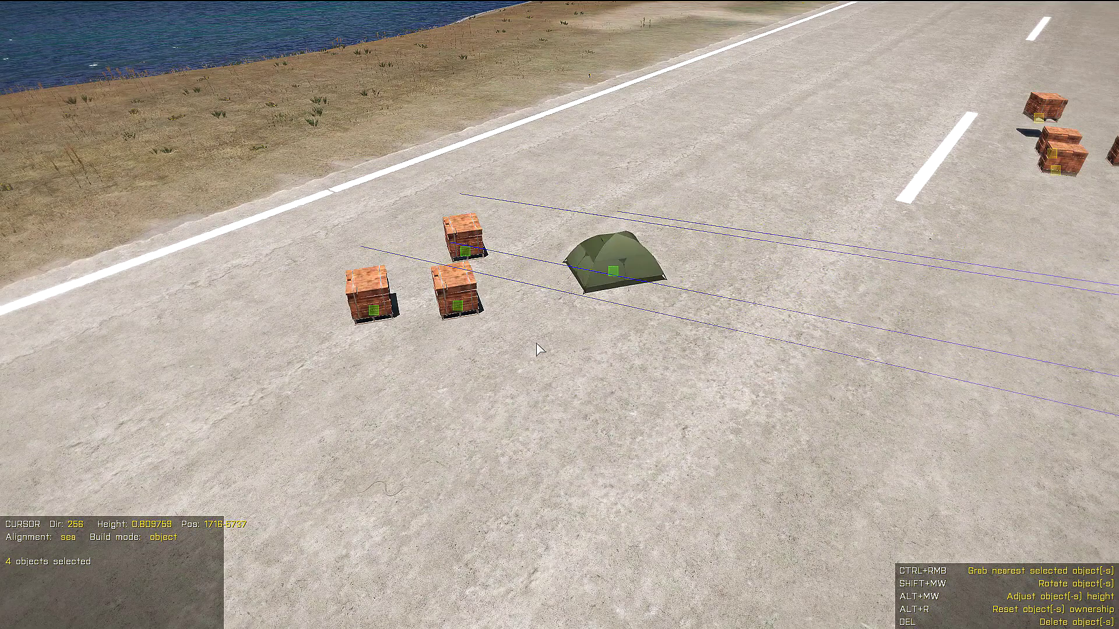
scroll(537, 348, "down", 4, "shift")
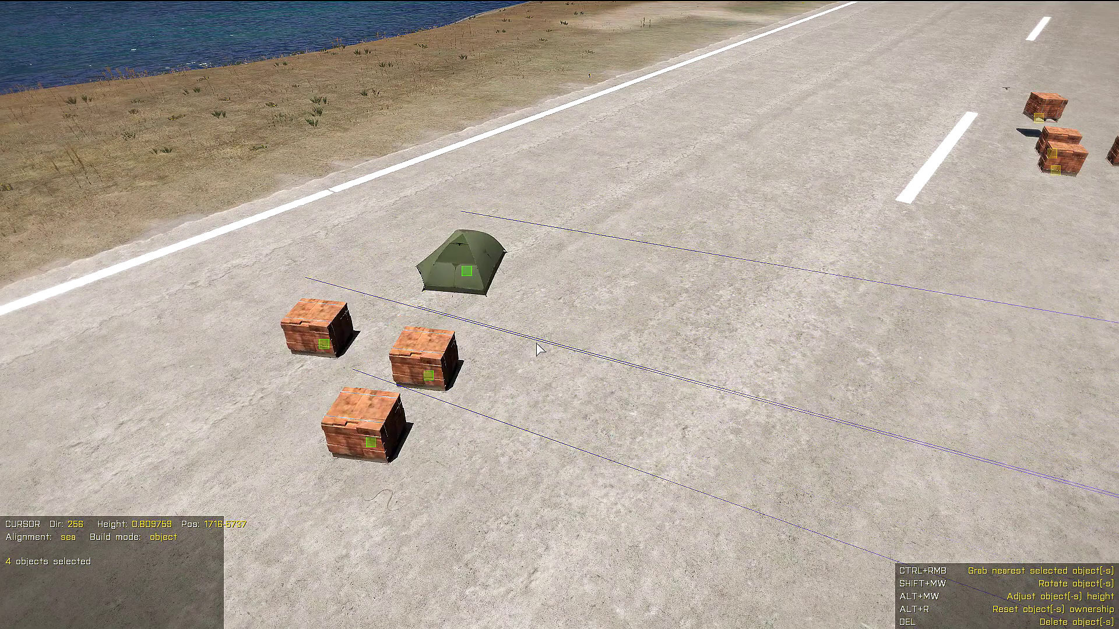
scroll(537, 348, "down", 4, "shift")
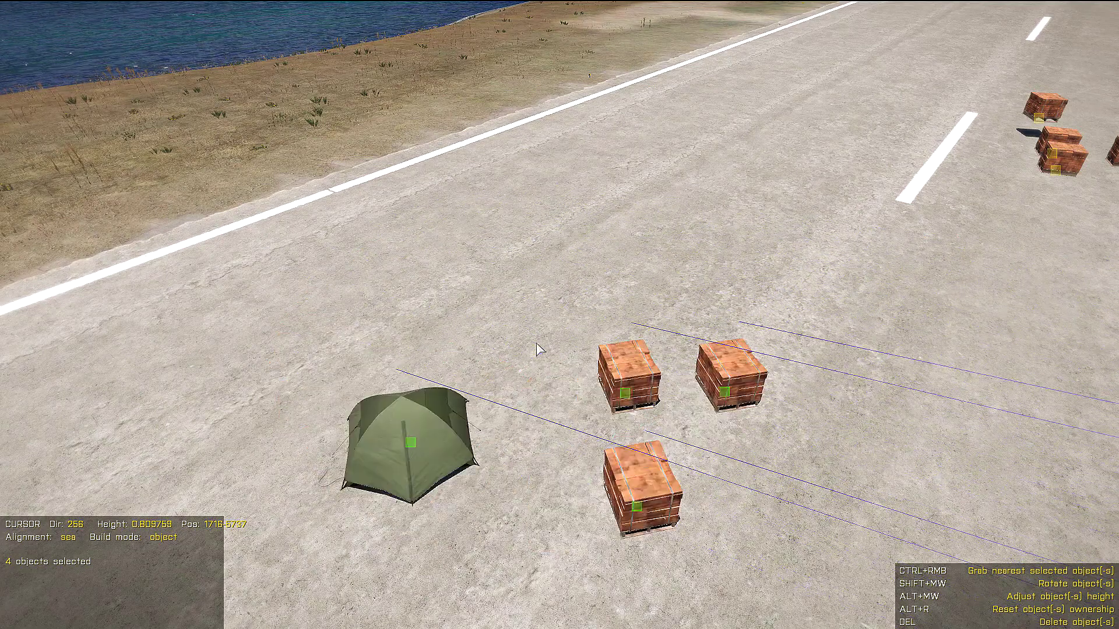
scroll(537, 348, "down", 3, "shift")
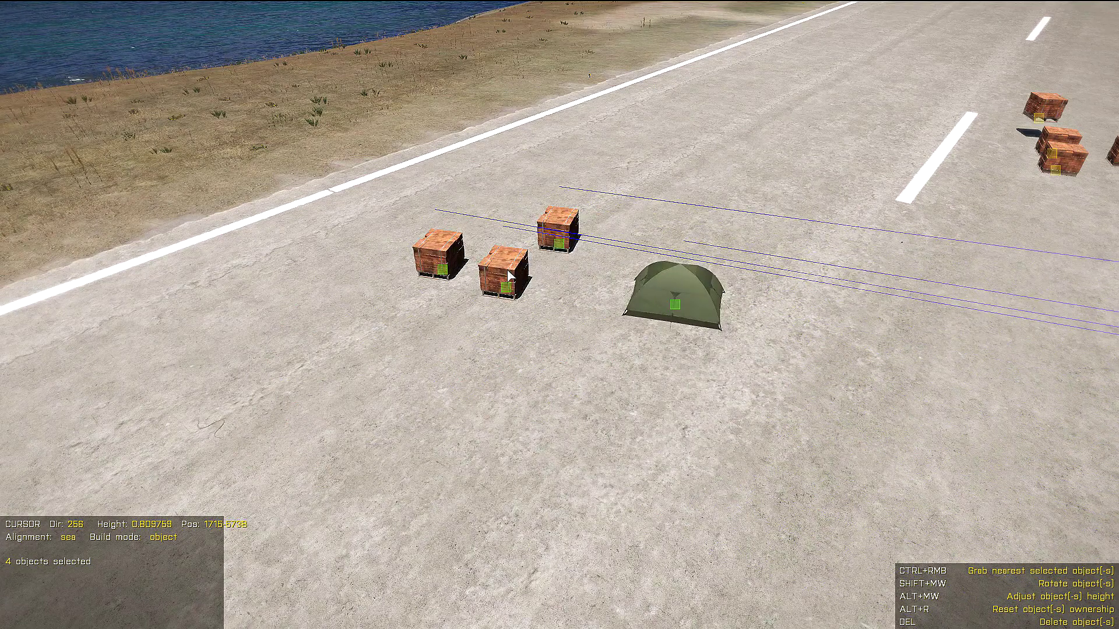
Rotate the selected group around the nearest brick stack, using that stack as the pivot.
scroll(513, 285, "down", 5, "shift")
scroll(508, 275, "down", 6, "shift")
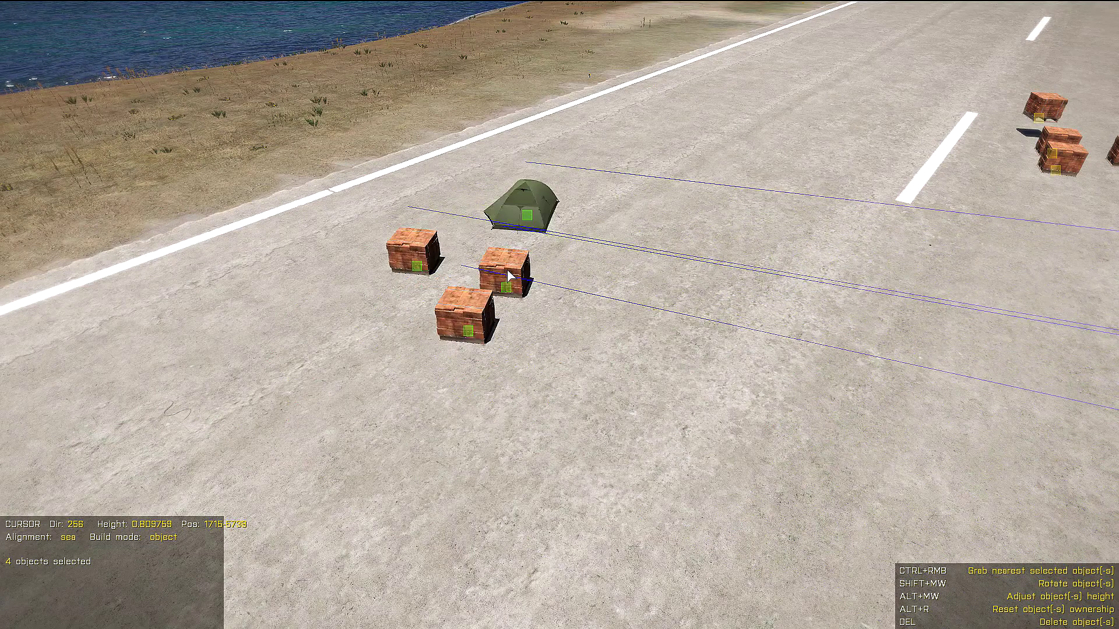
scroll(508, 275, "down", 6, "shift")
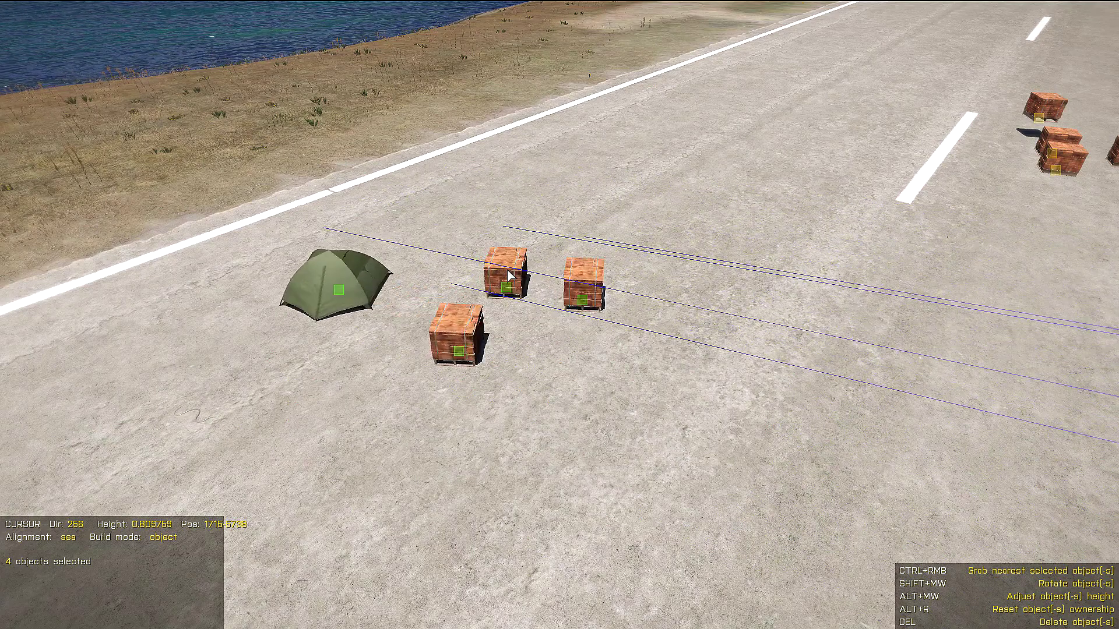
scroll(507, 271, "down", 1, "shift")
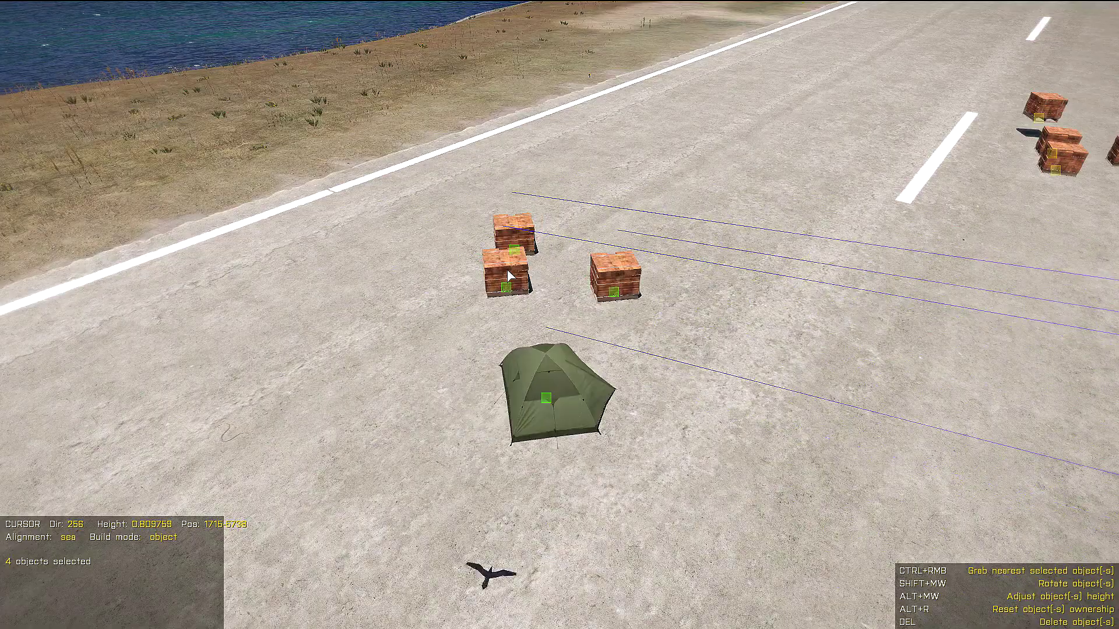
Return to the camera-centred cursor and rotate the selected group around a ground point away from the objects.
key("a")
right_click_drag(507, 271, 874, 326)
key("a")
key("a")
right_click_drag(560, 314, 550, 341)
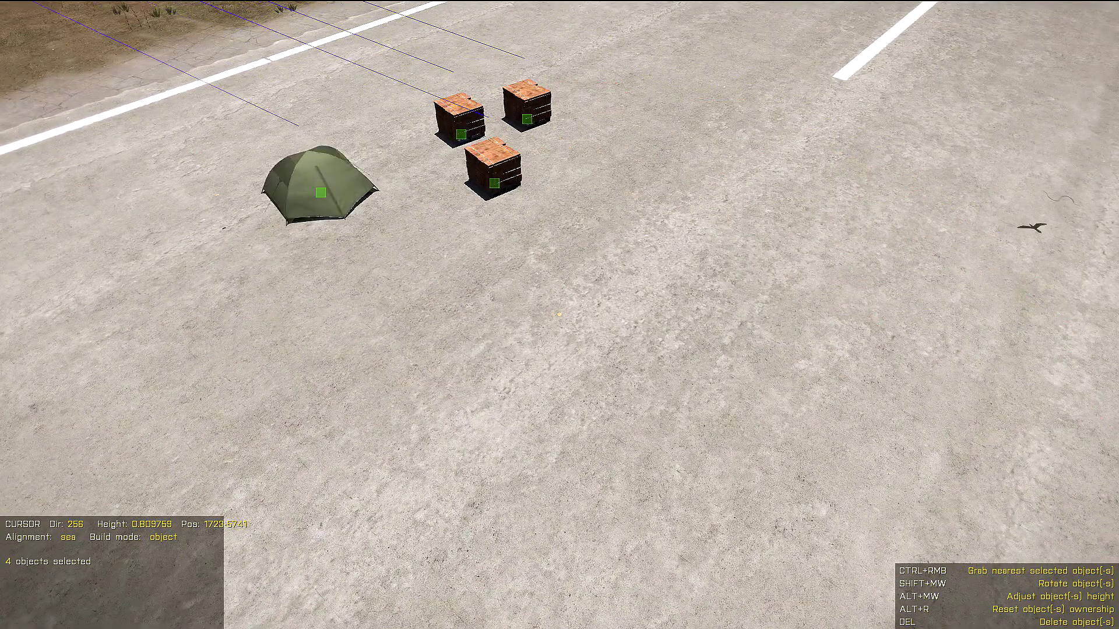
scroll(560, 314, "down", 10, "shift")
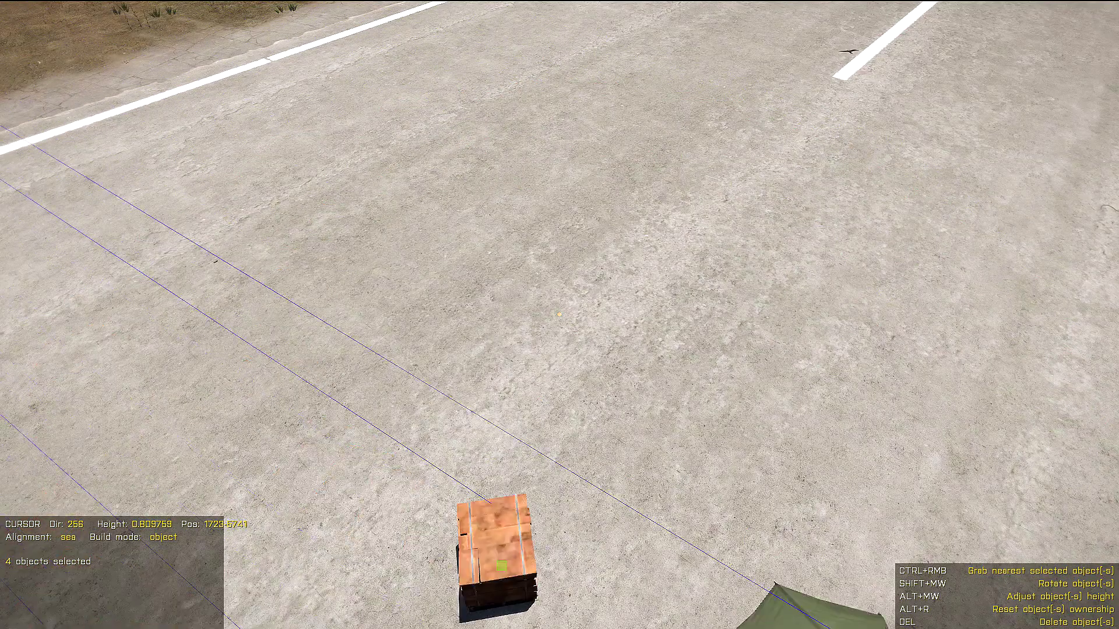
scroll(559, 315, "down", 10, "shift")
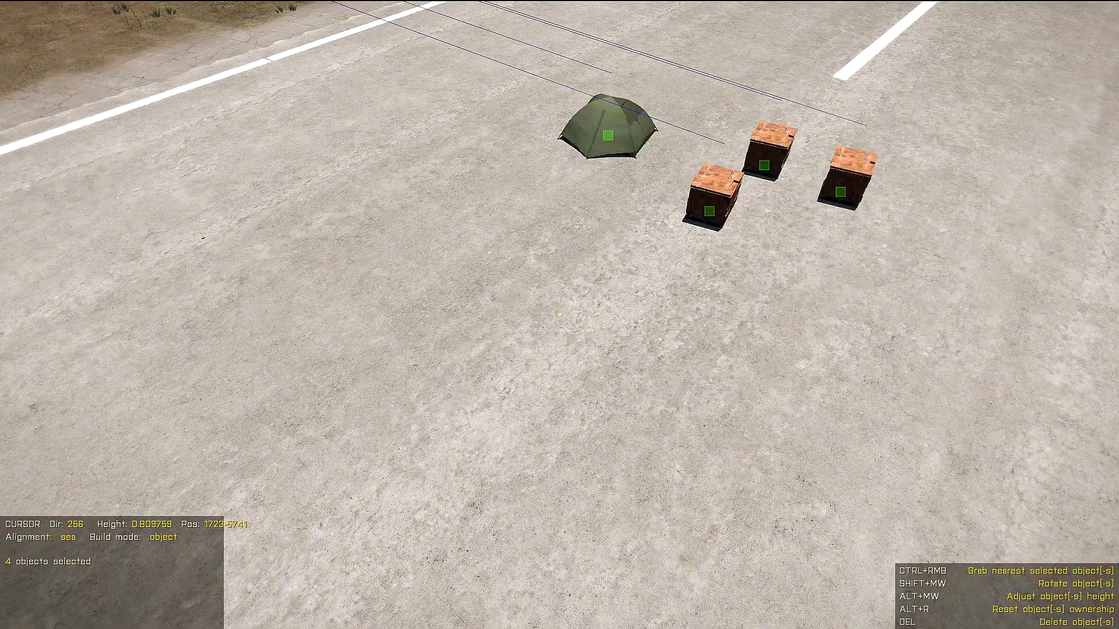
Continue rotating the selected tent and three brick stacks as a group around several different ground points on the runway.
key("w")
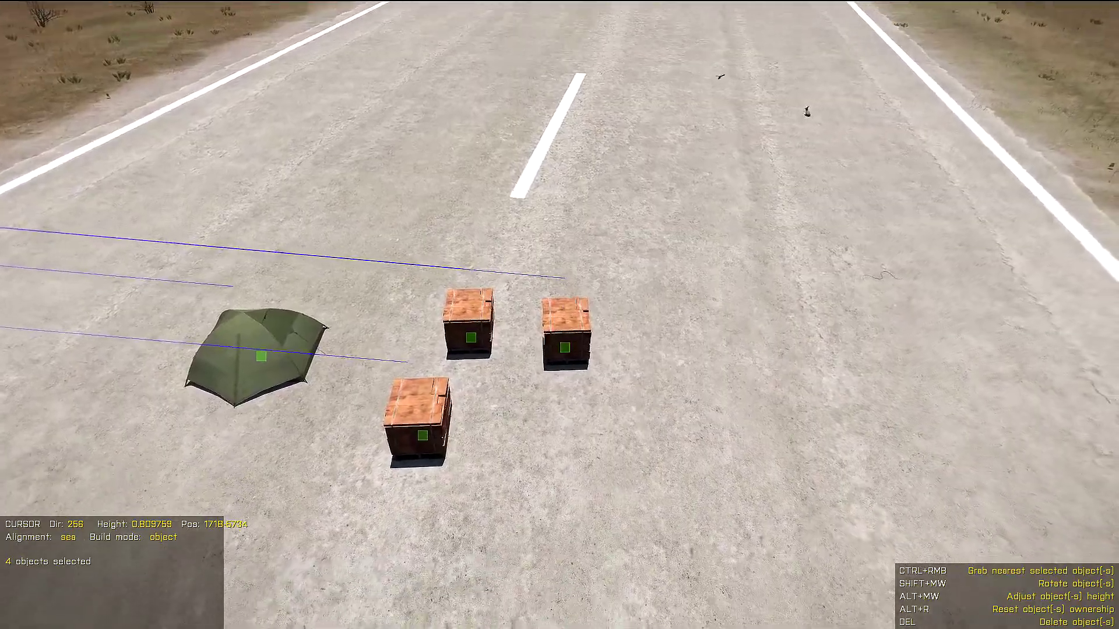
key("w")
key("a")
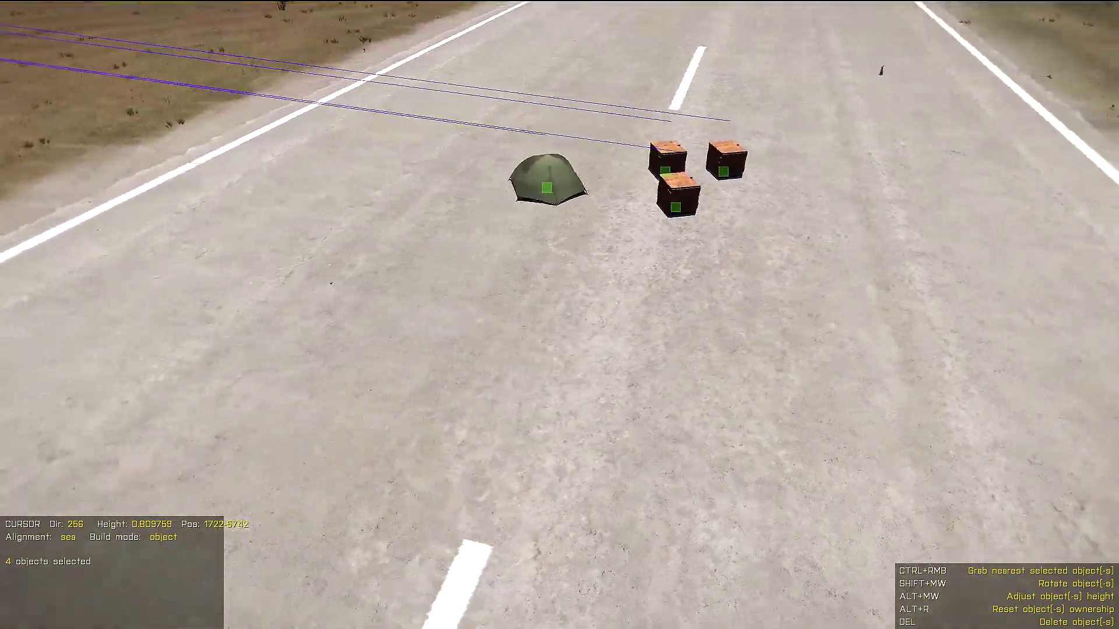
key("a")
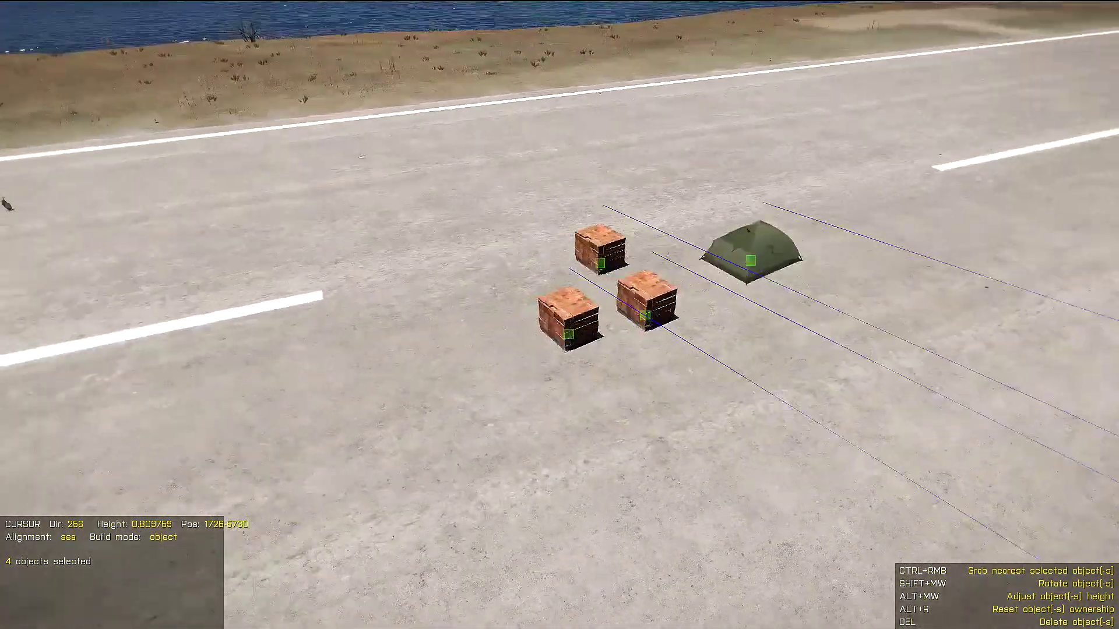
key("a")
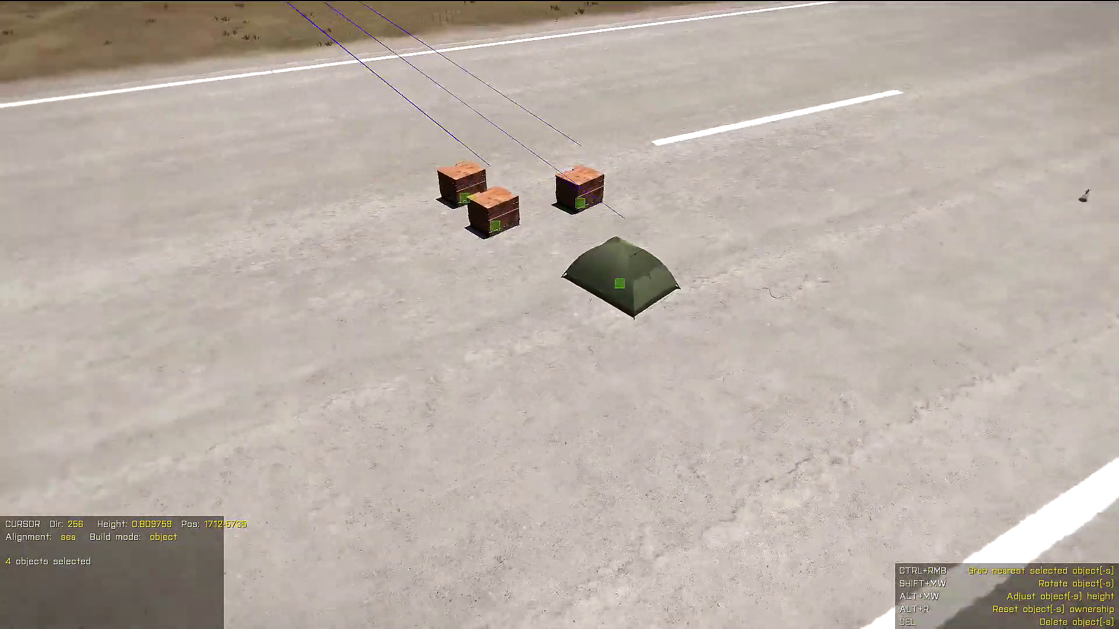
right_click_drag(746, 310, 792, 308)
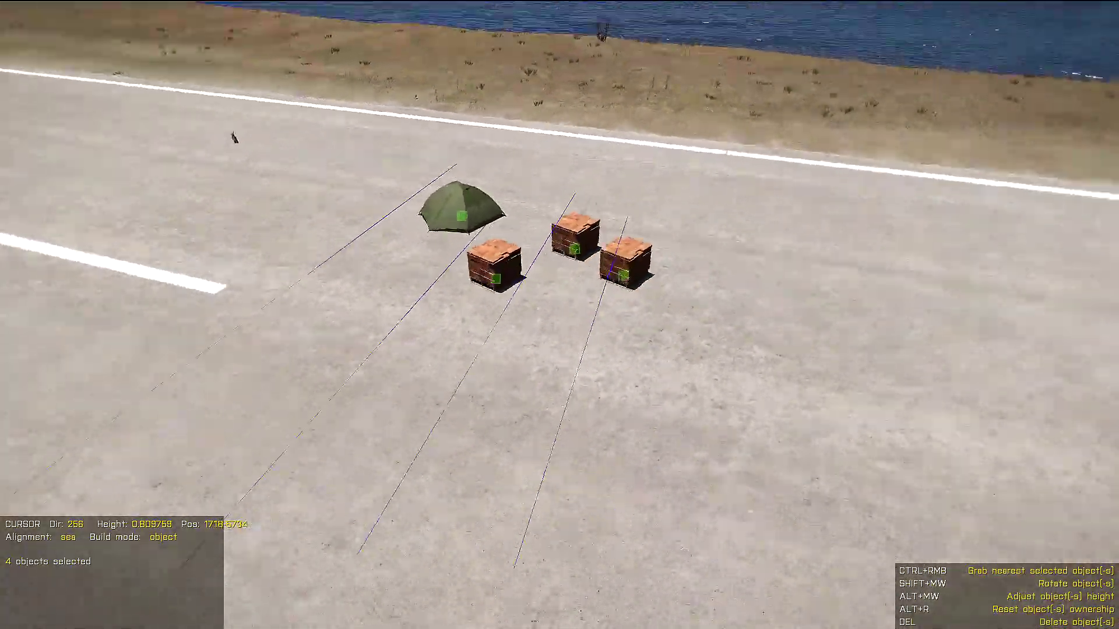
key("a")
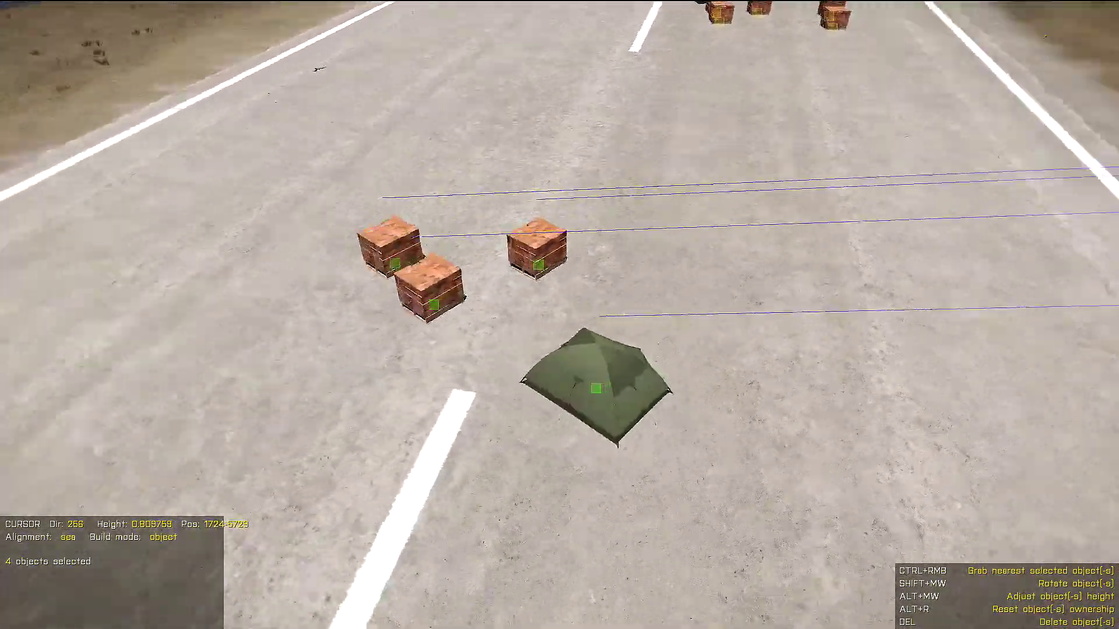
key("a")
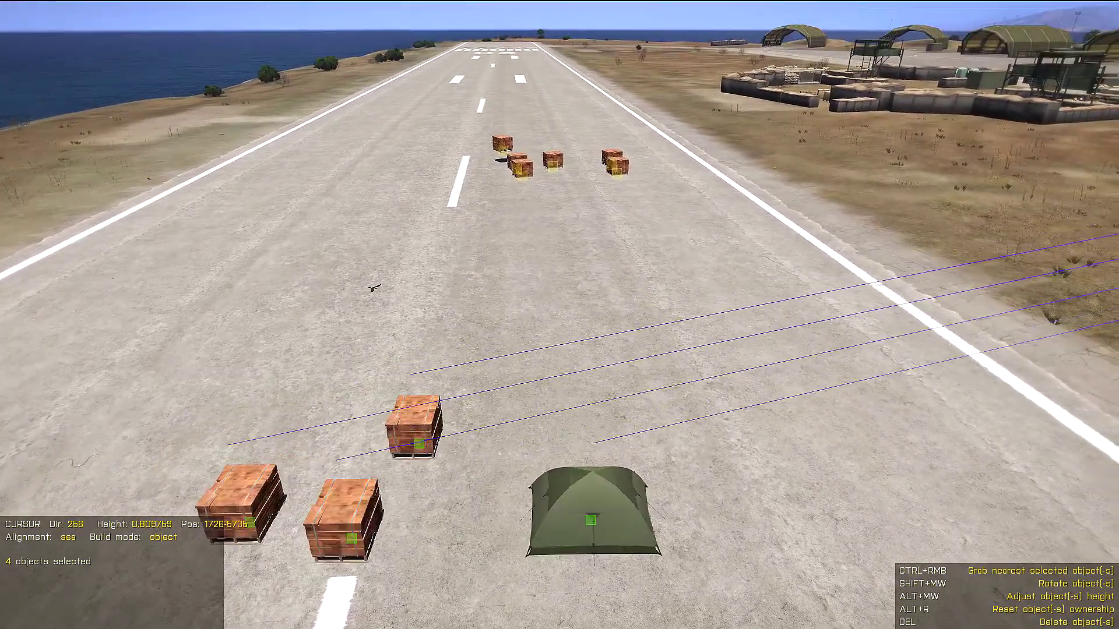
key("s")
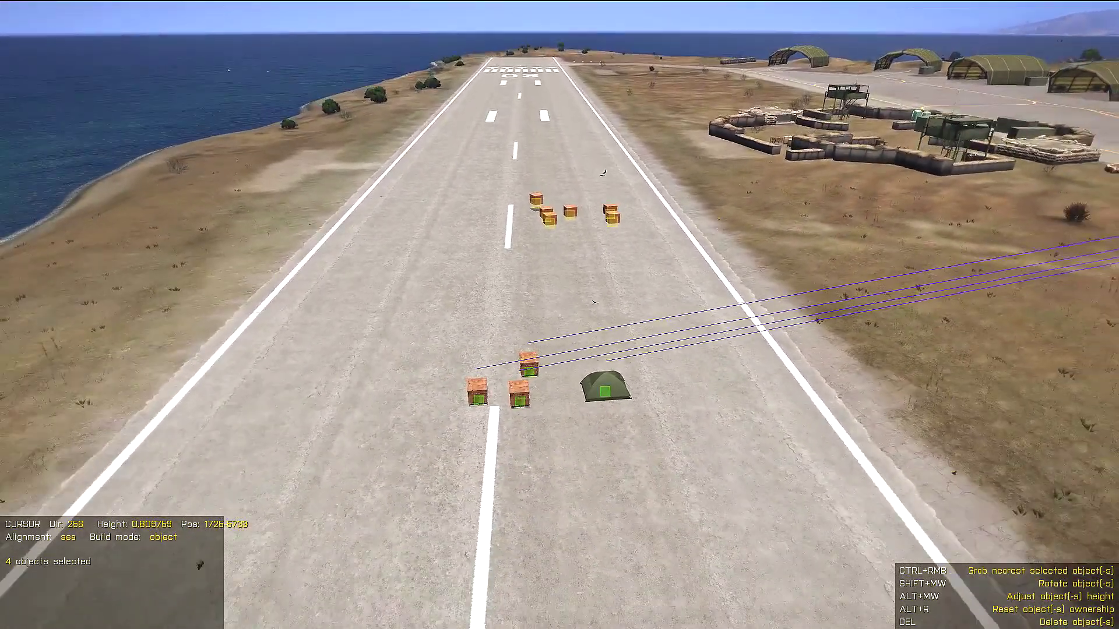
From beside the unselected brick stacks, grab the selected group by its nearest object and move it to the runway's edge line.
key("q")
key("w")
key("w")
key("a")
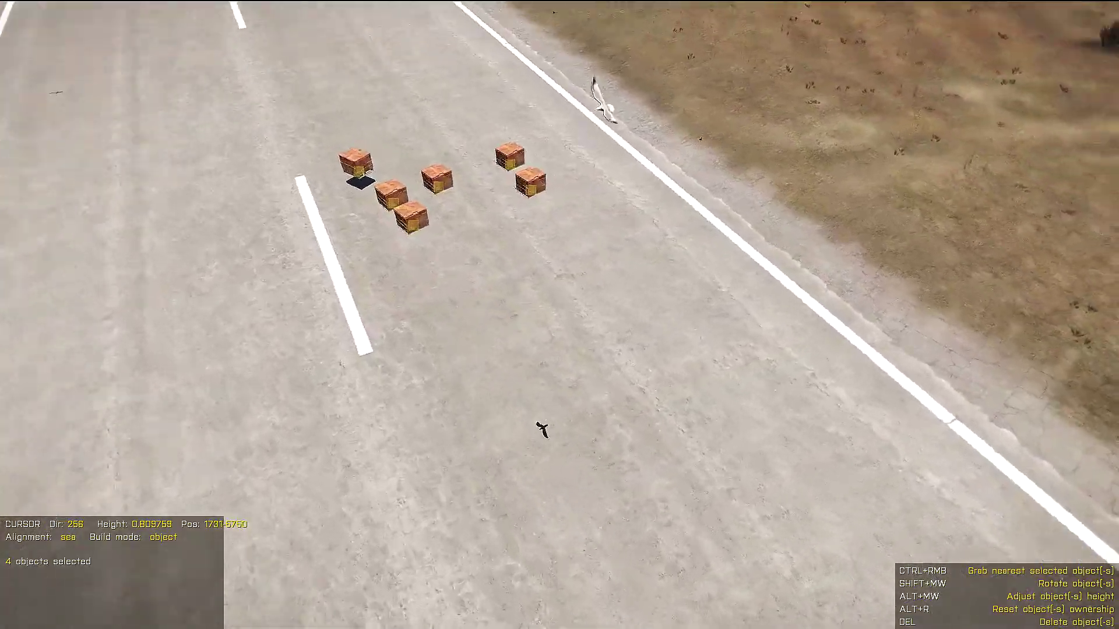
key("s")
key("a")
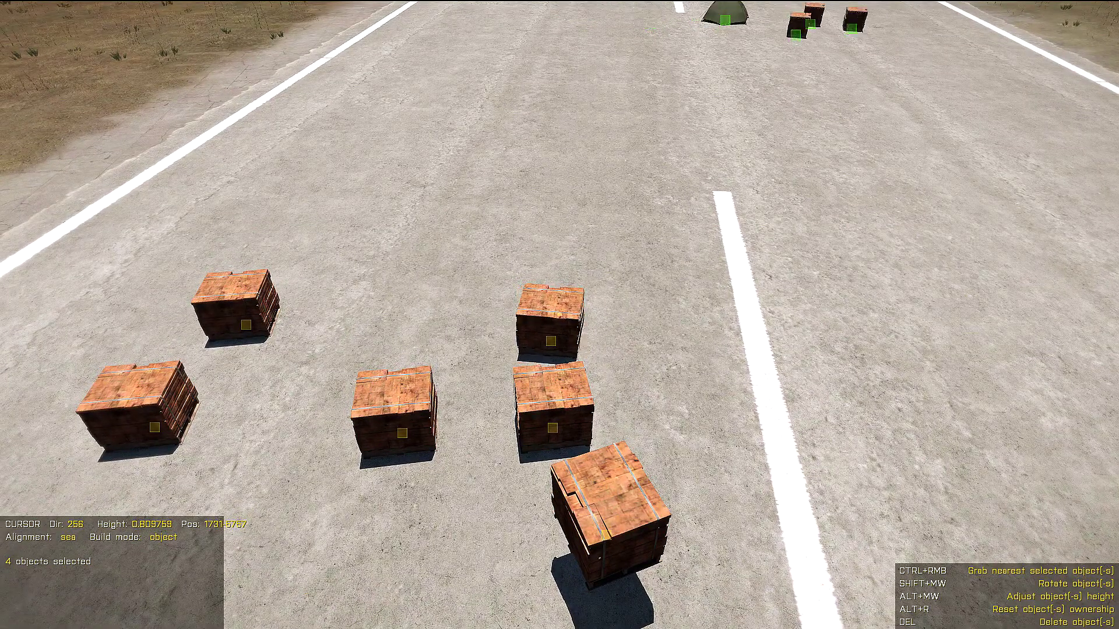
right_click_drag(725, 21, 973, 3, "ctrl")
key("d")
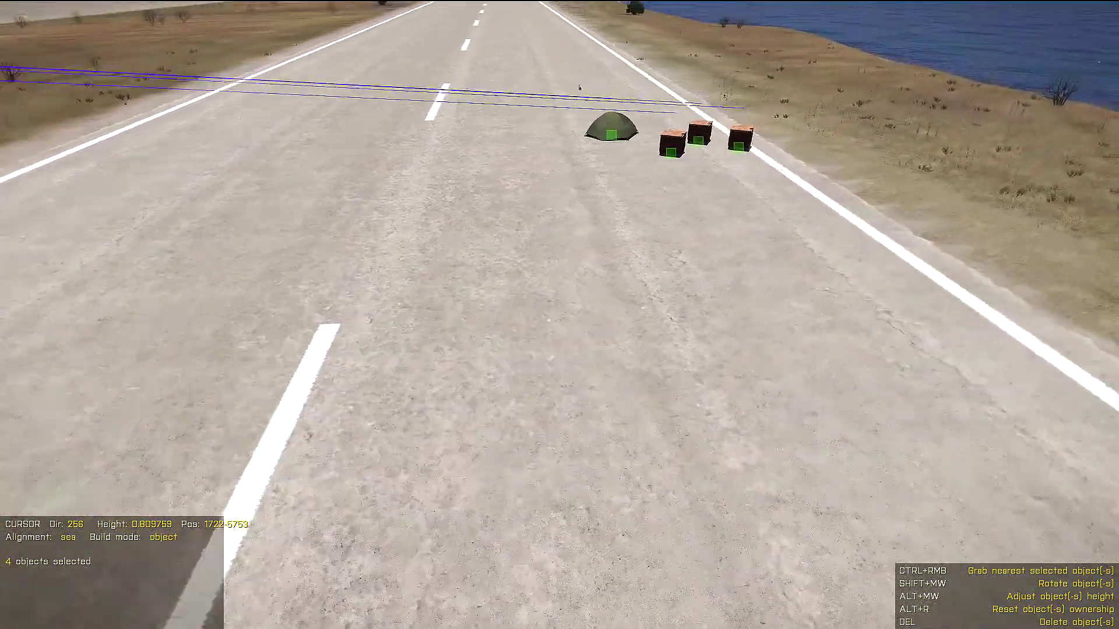
key("d")
key("w")
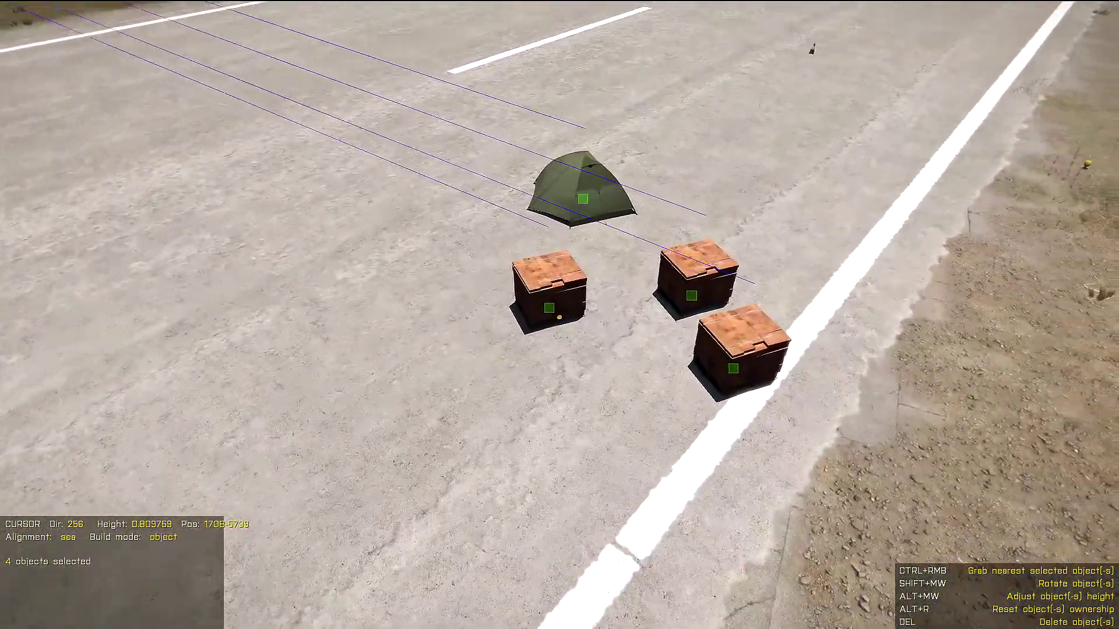
Grab the selected group by the brick stack nearest the cursor and move it back towards the runway's centre dash.
right_click_drag(559, 318, 560, 315, "ctrl")
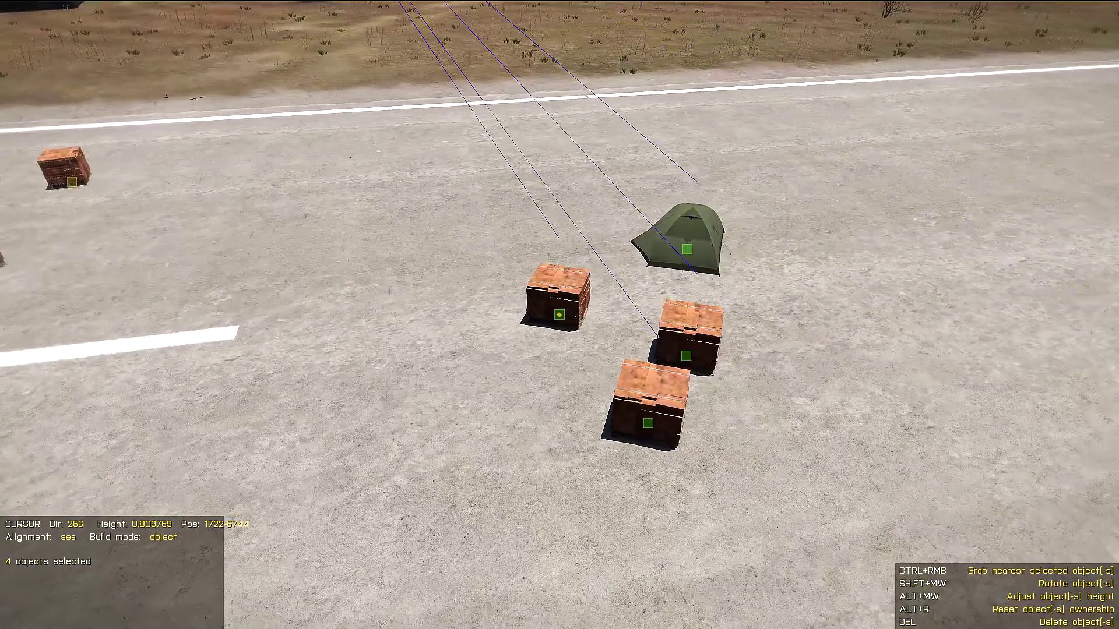
key("s")
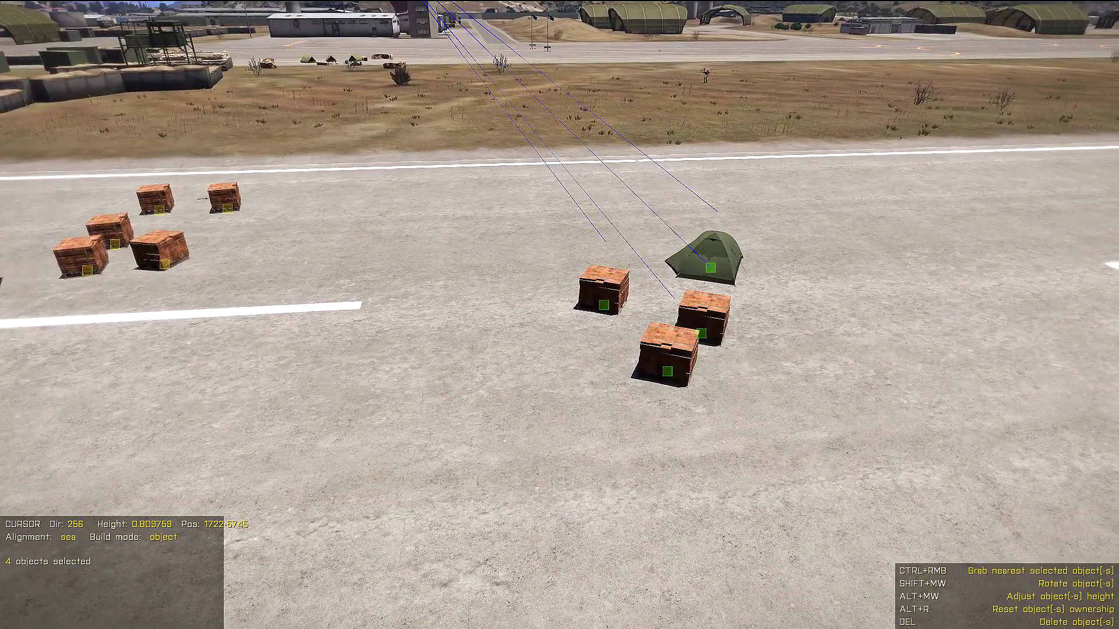
key("w")
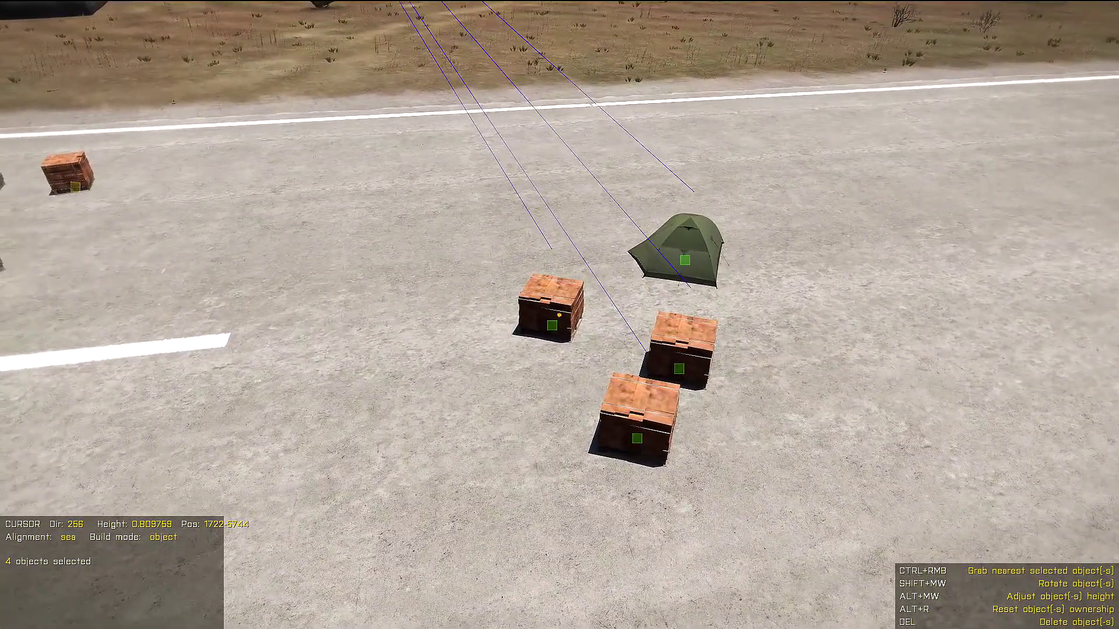
Raise the tent and three brick stacks together so they float above the runway, and clear the selection.
key("a")
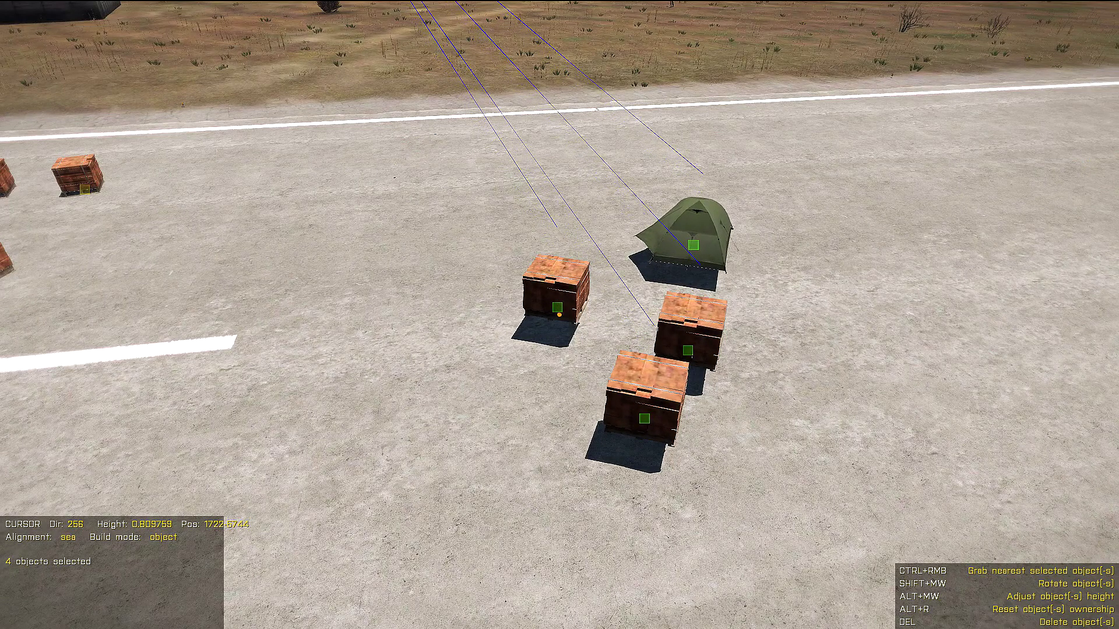
scroll(559, 315, "down", 4, "alt")
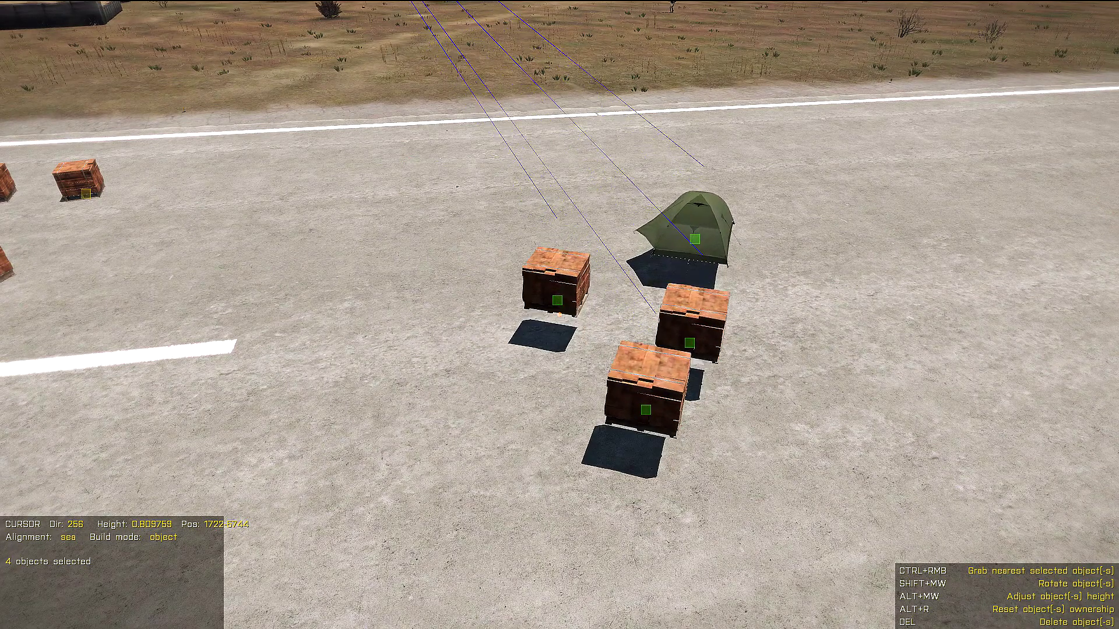
scroll(641, 326, "up", 5, "alt")
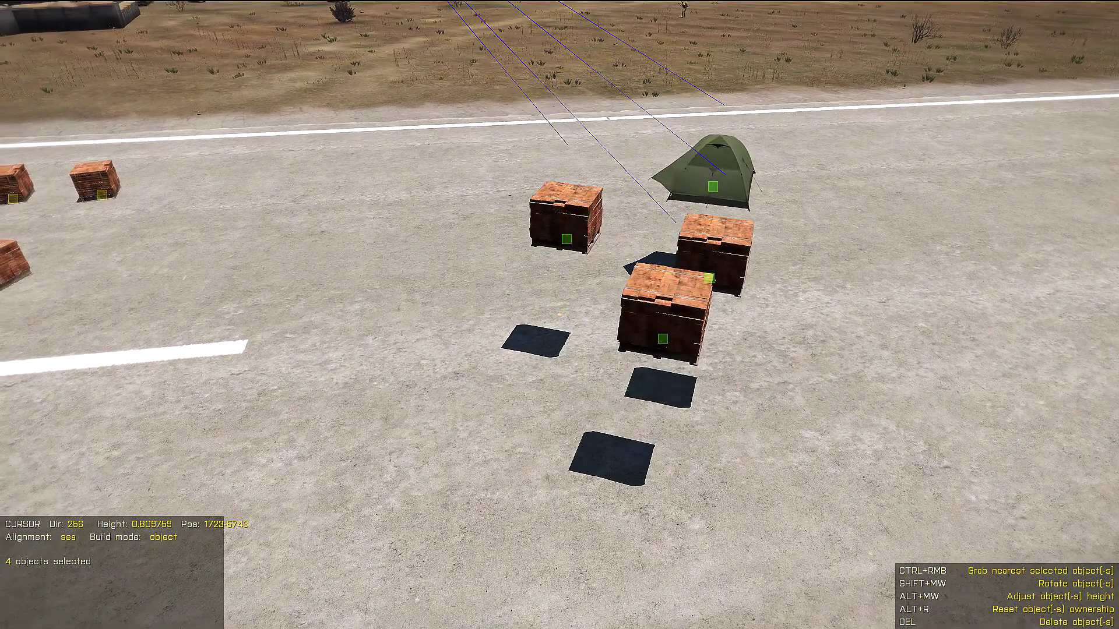
key("d")
key("s")
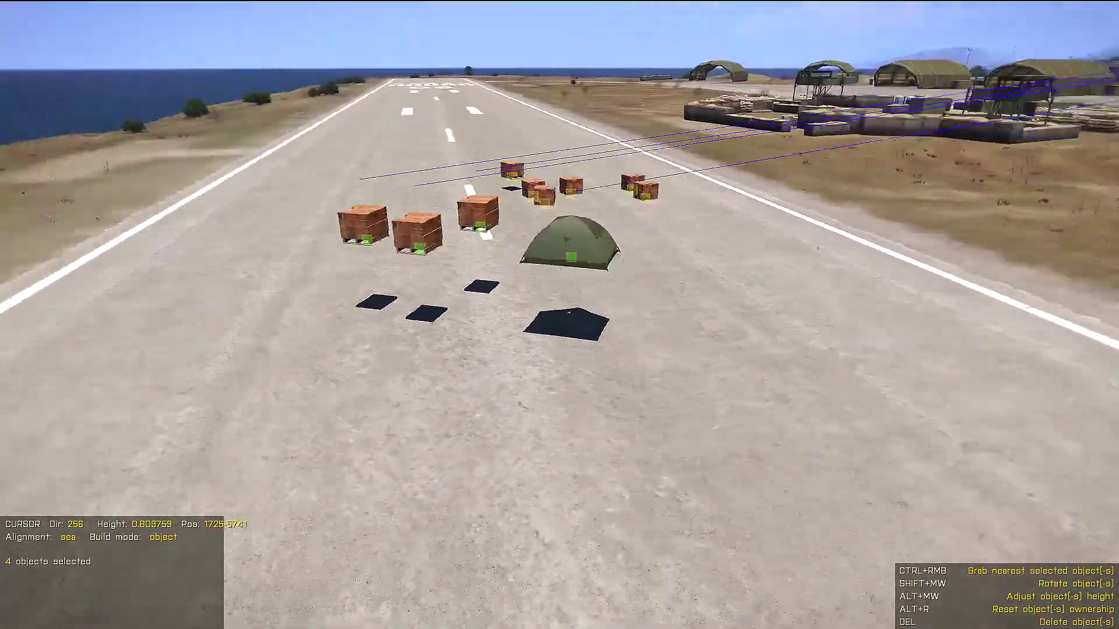
key("w")
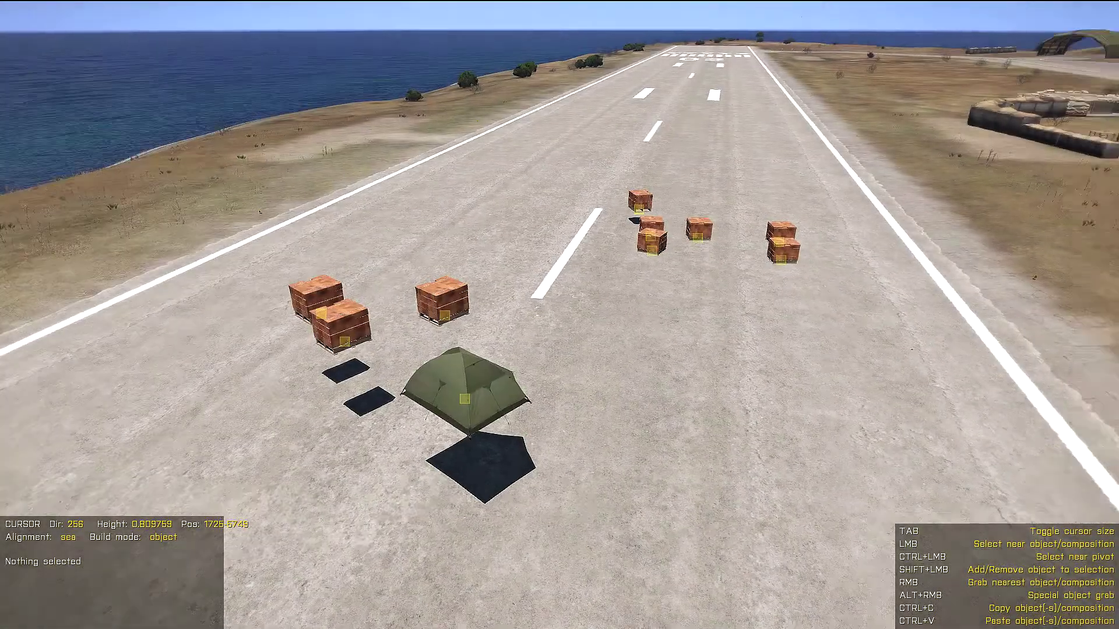
Select the floating tent together with two of the three floating brick stacks.
key("w")
key("z")
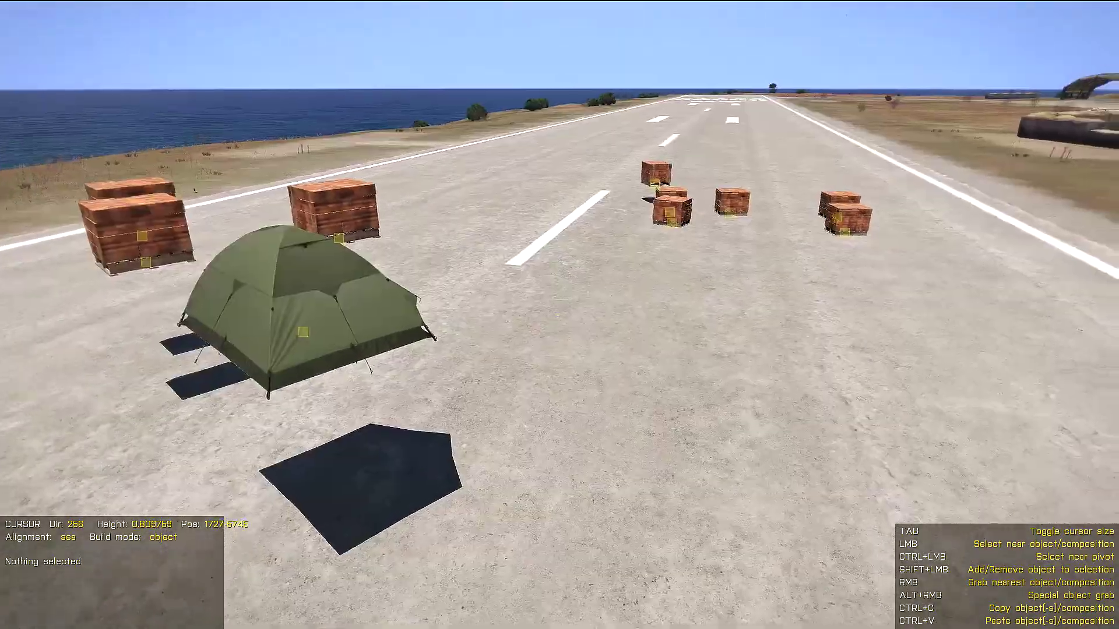
key("w")
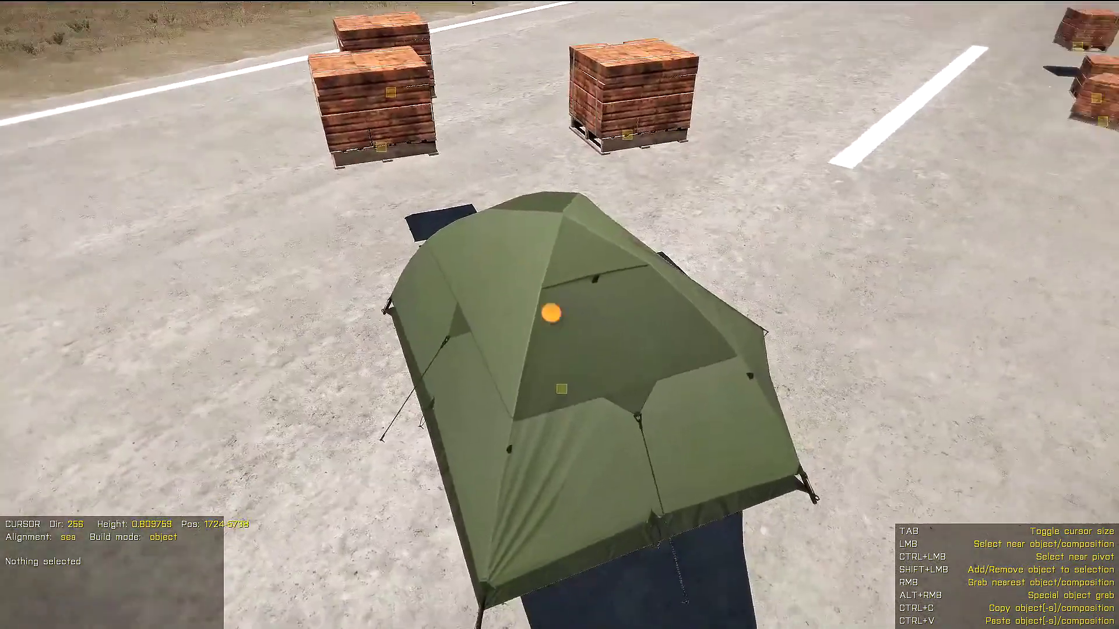
key("d")
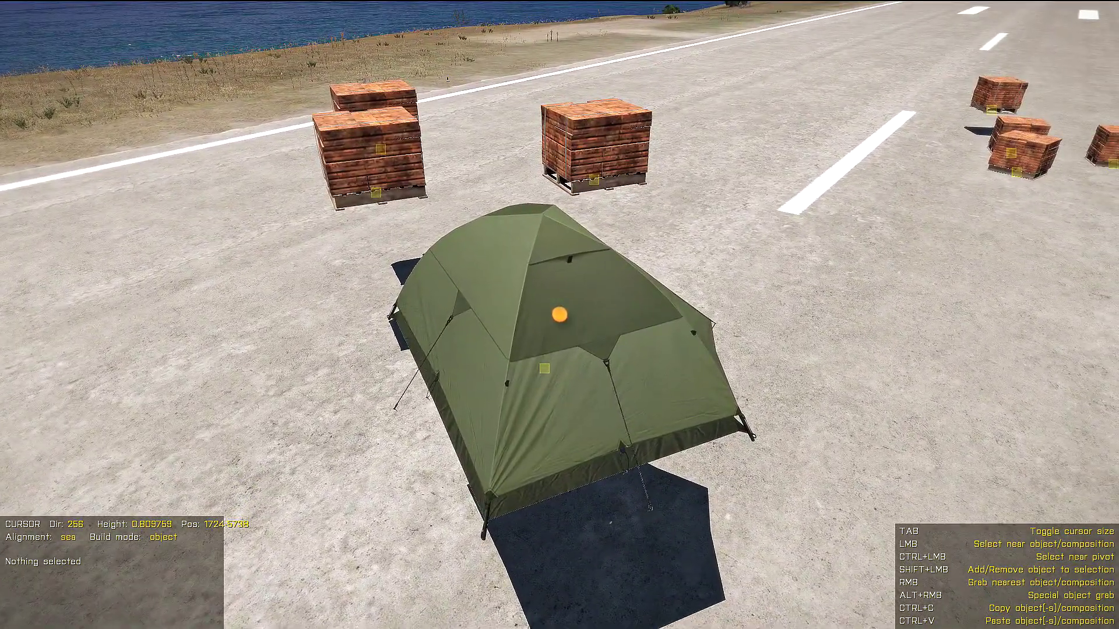
key("a")
key("w")
left_click(559, 314)
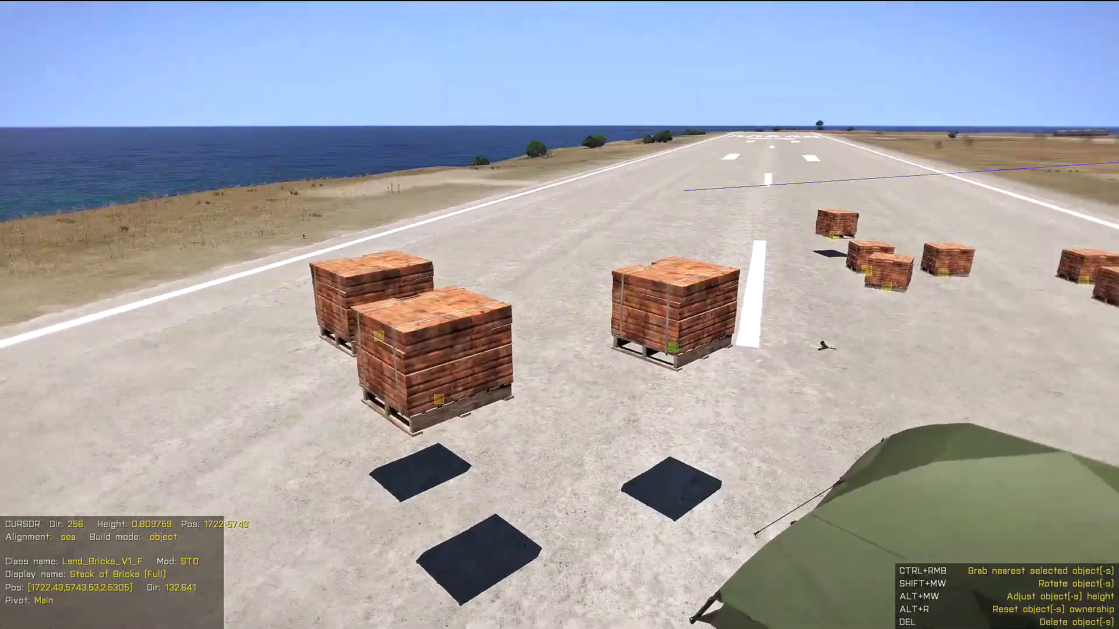
key("d")
left_click(549, 315)
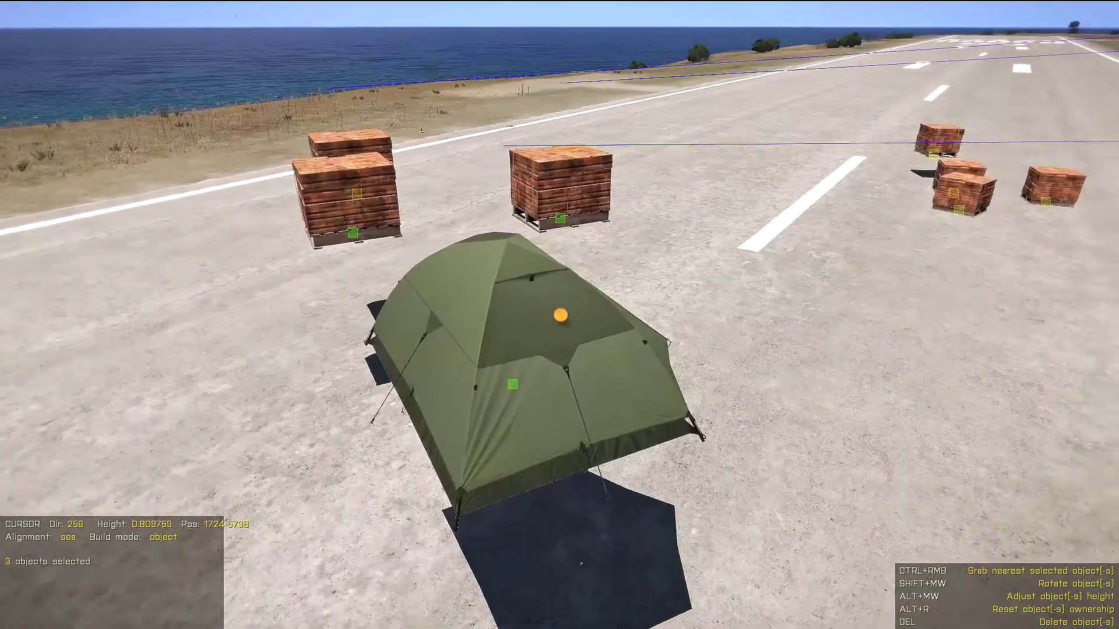
Aim at the tent and carry it in a special object grab onto the sandbagged bunker's roof.
key("w")
key("s")
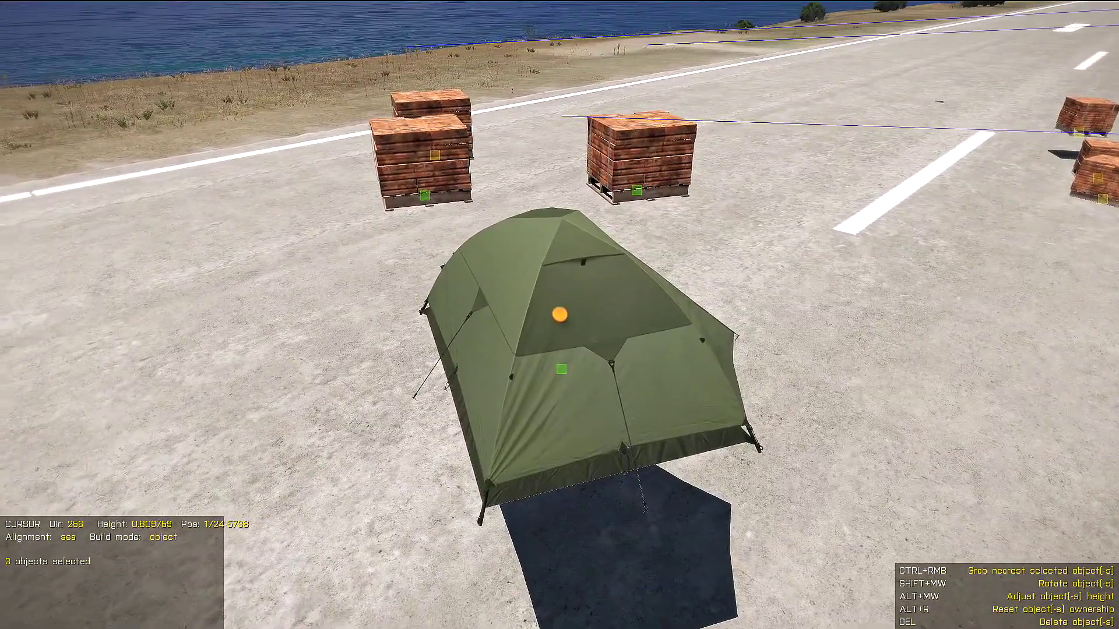
key("a")
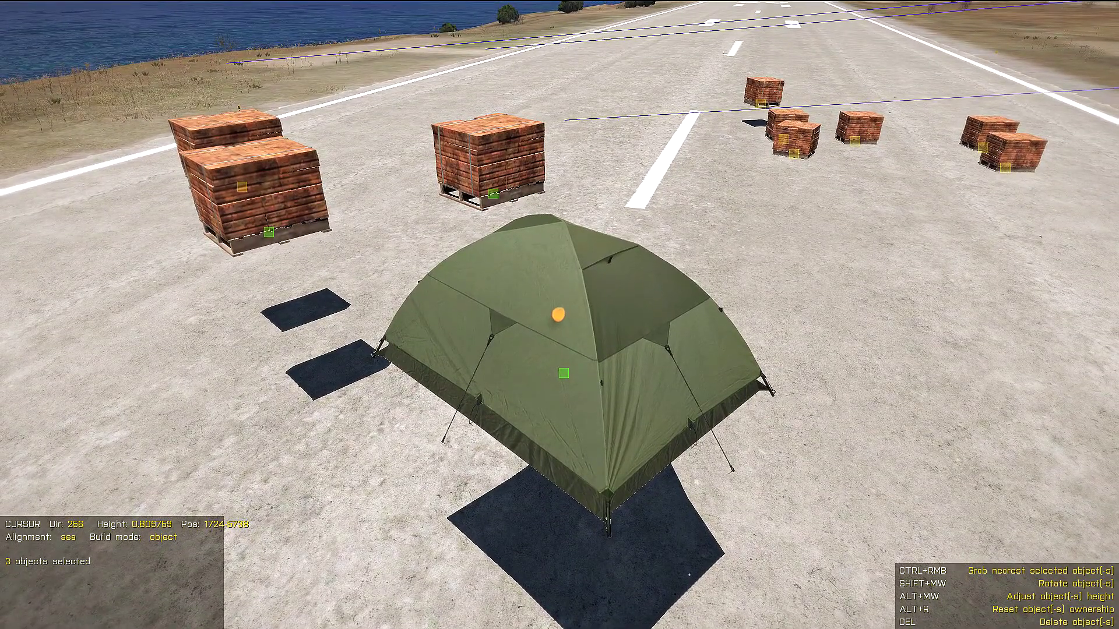
right_click(541, 313, "ctrl")
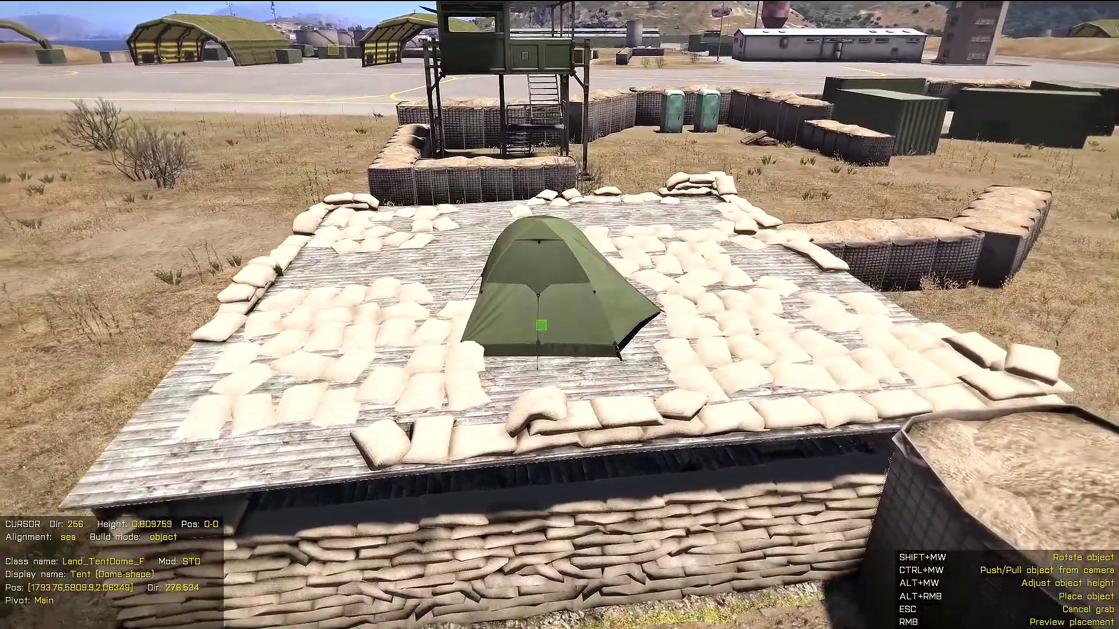
Adjust the grabbed tent's rotation and height on the bunker roof, and preview its placement from close up and beneath the roof.
key("d")
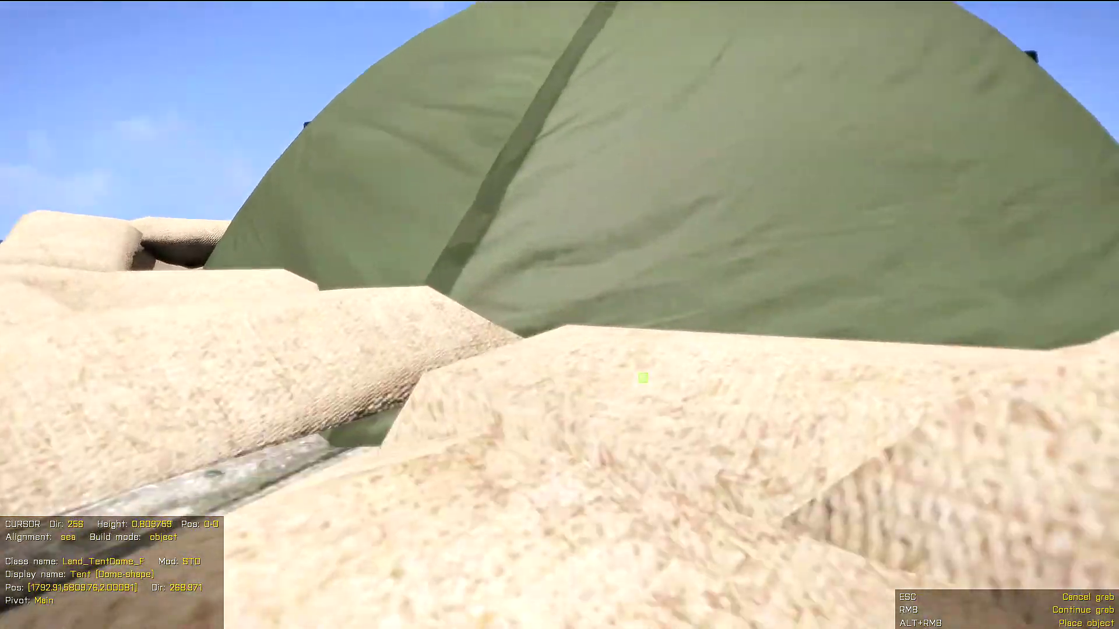
key("d")
key("w")
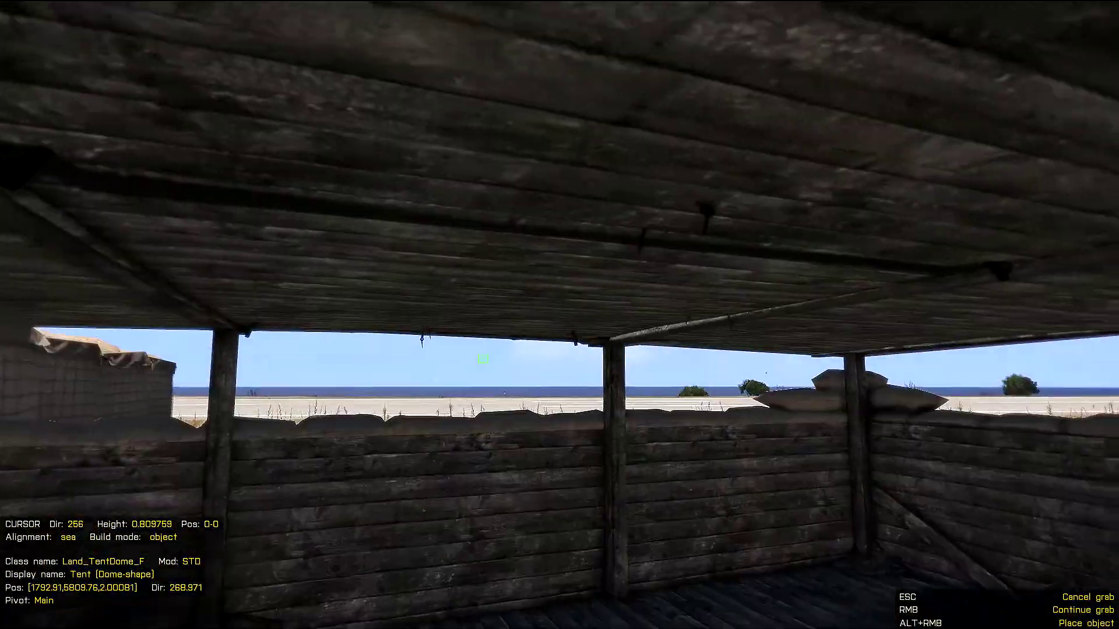
key("w")
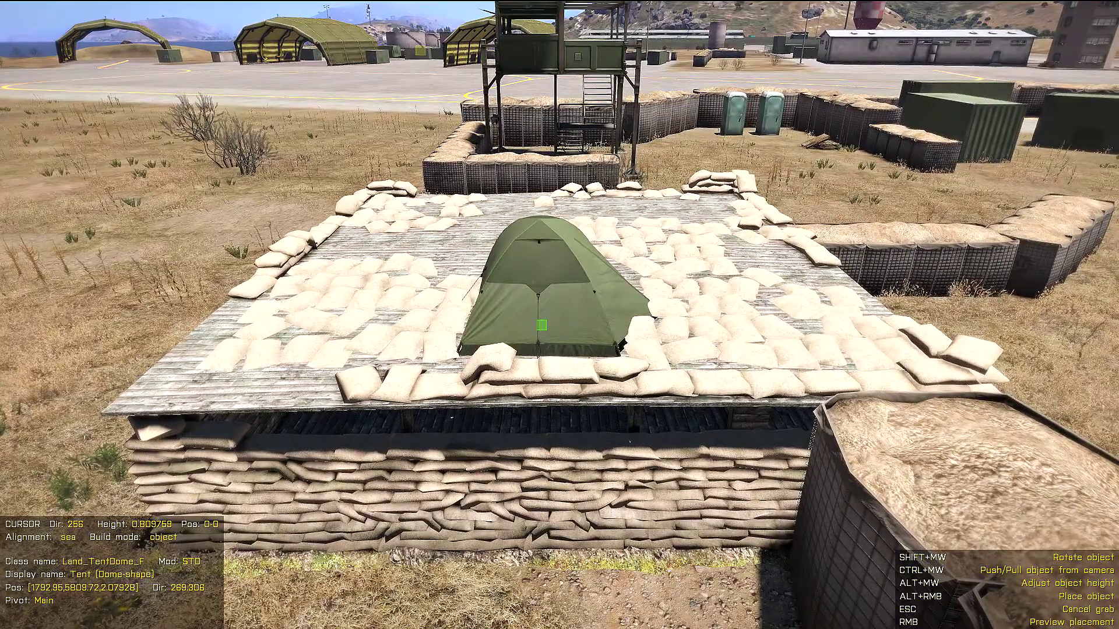
Preview the tent's adjusted placement and inspect its base from the edge of the bunker roof.
right_click(541, 324)
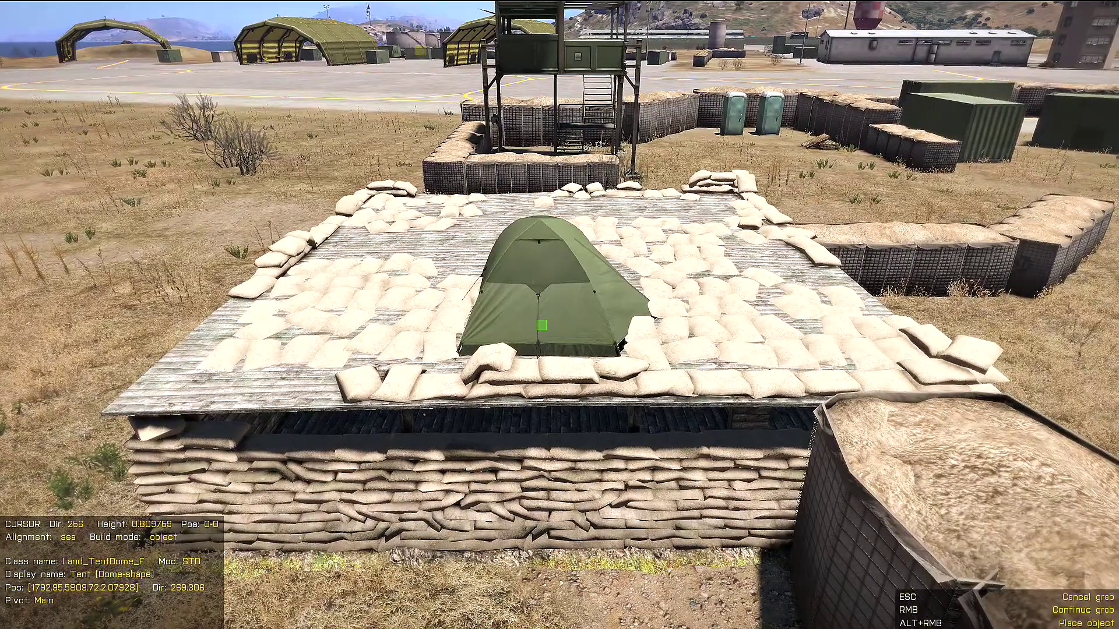
key("w")
key("z")
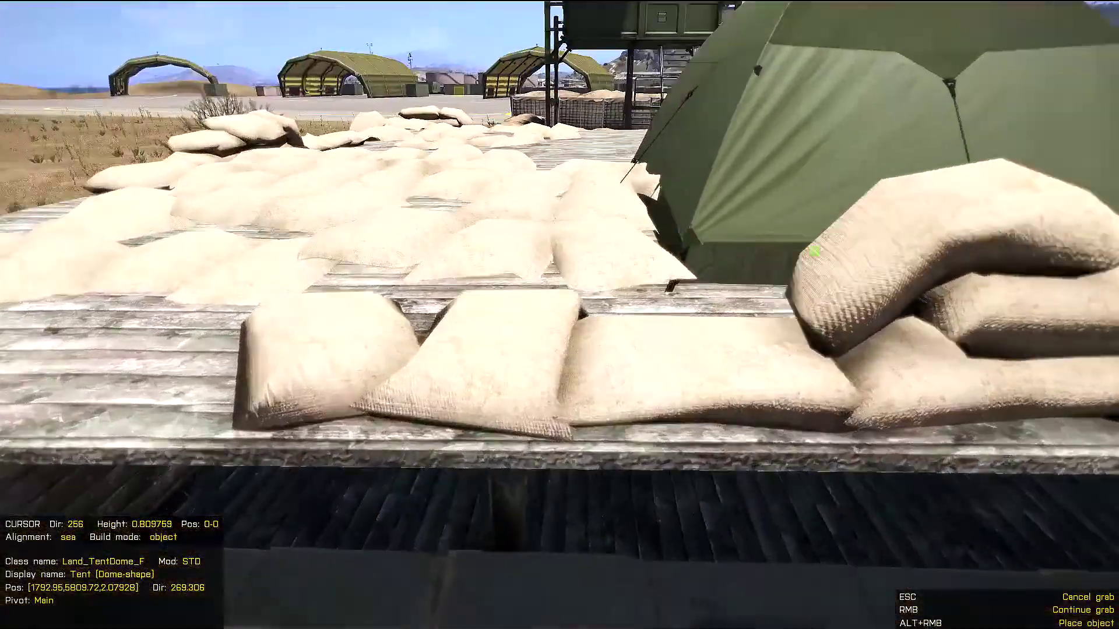
Return to the runway and box-select the single floating brick stack with the three stacks next to it.
key("a")
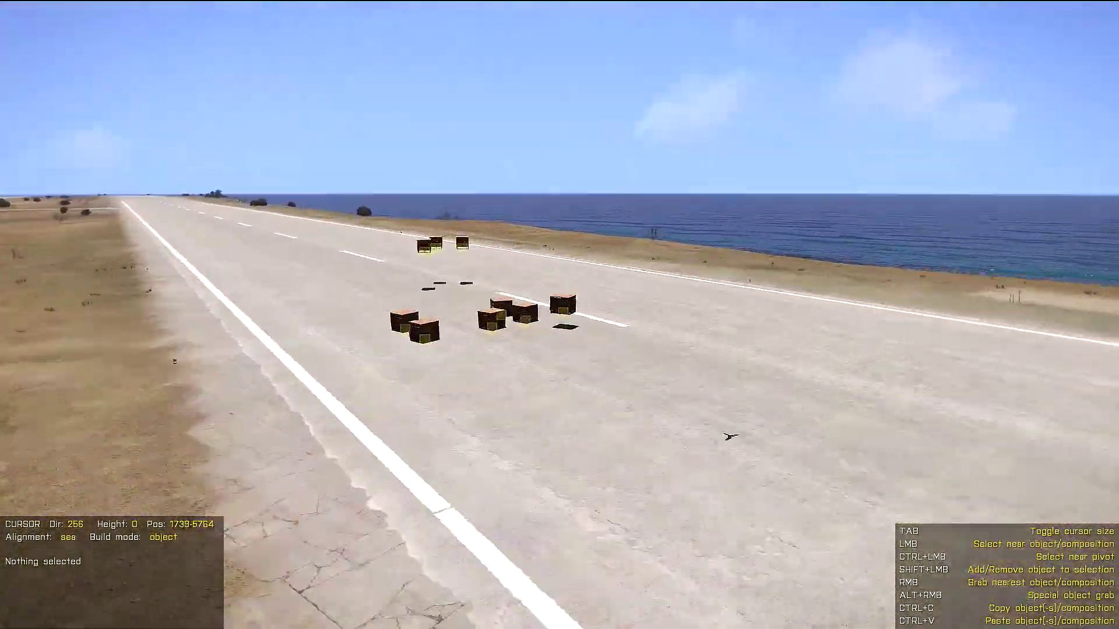
key("w")
left_click_drag(318, 271, 577, 400)
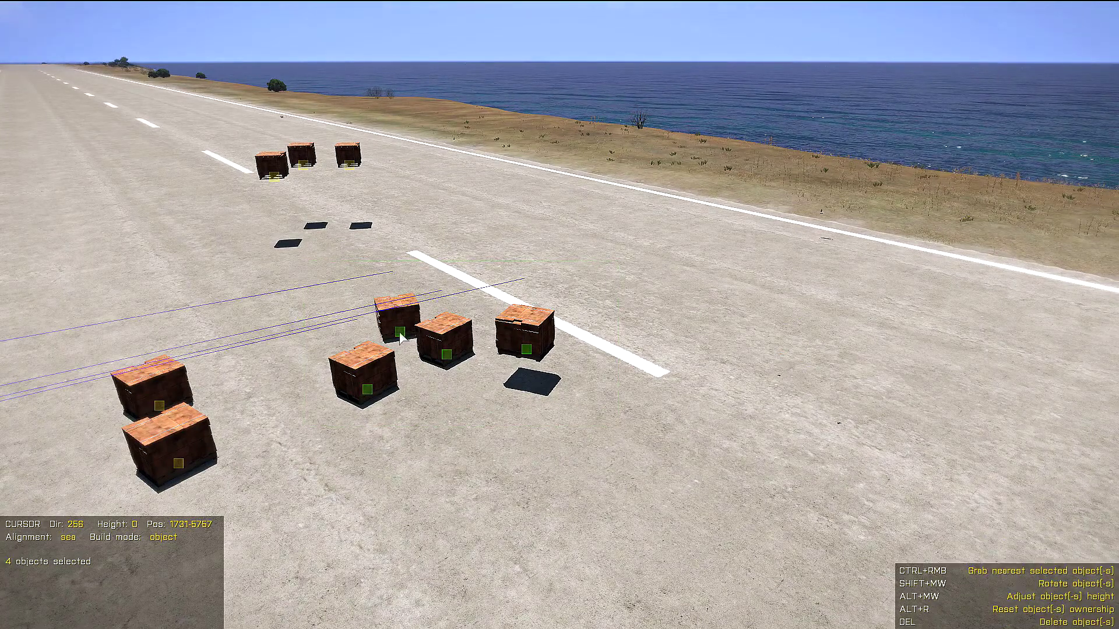
Copy the four selected brick stacks and paste a copy of the group further along the runway beyond the white dash.
key("ctrl+c")
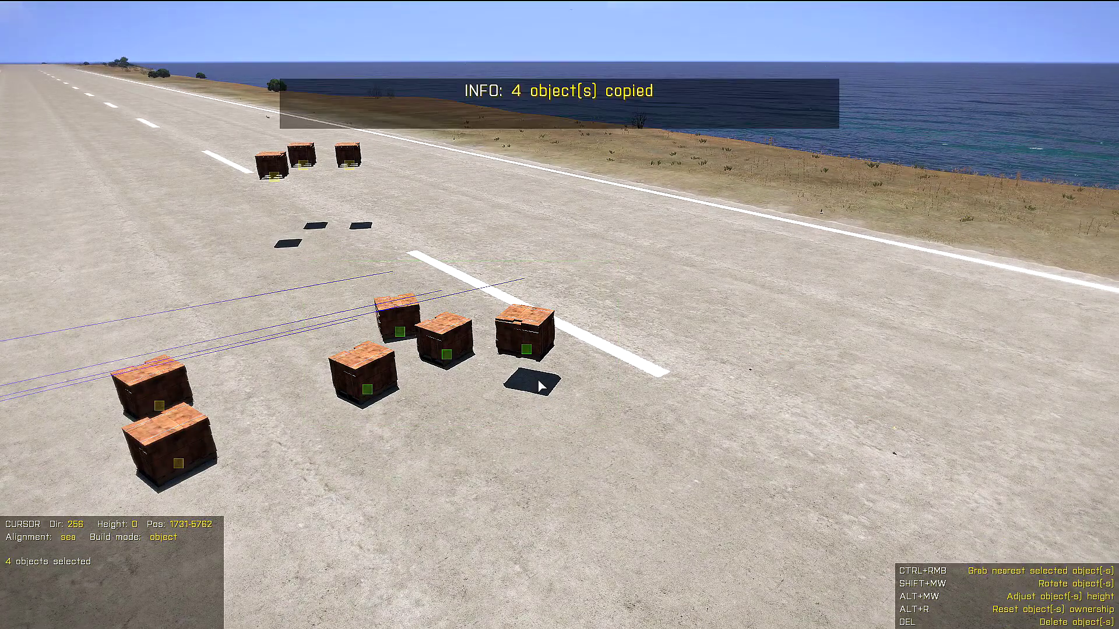
left_click(705, 385)
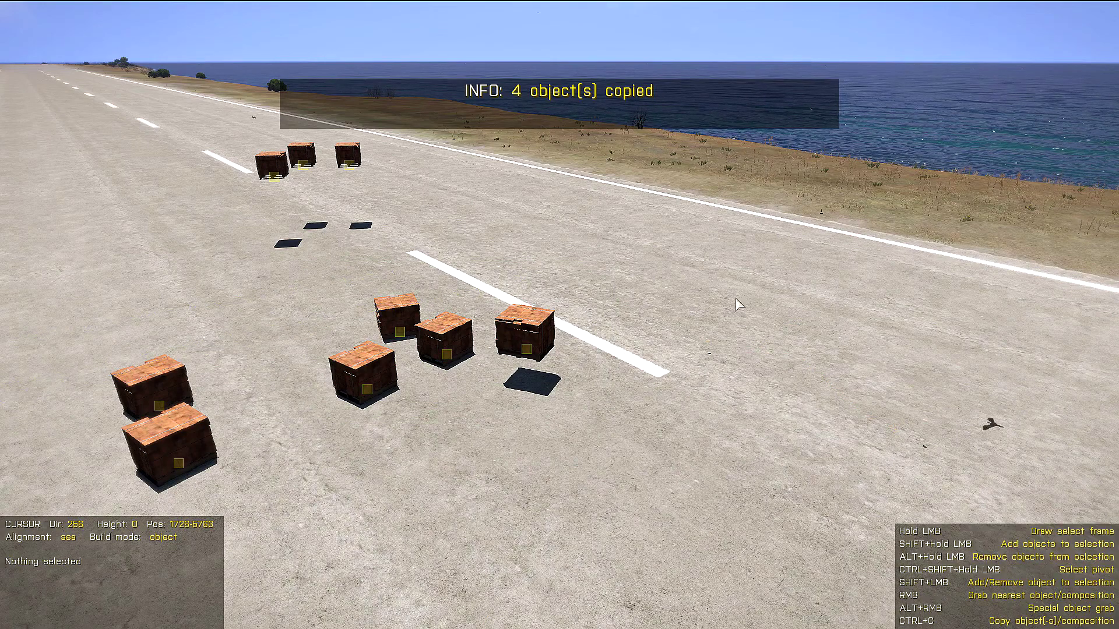
key("d")
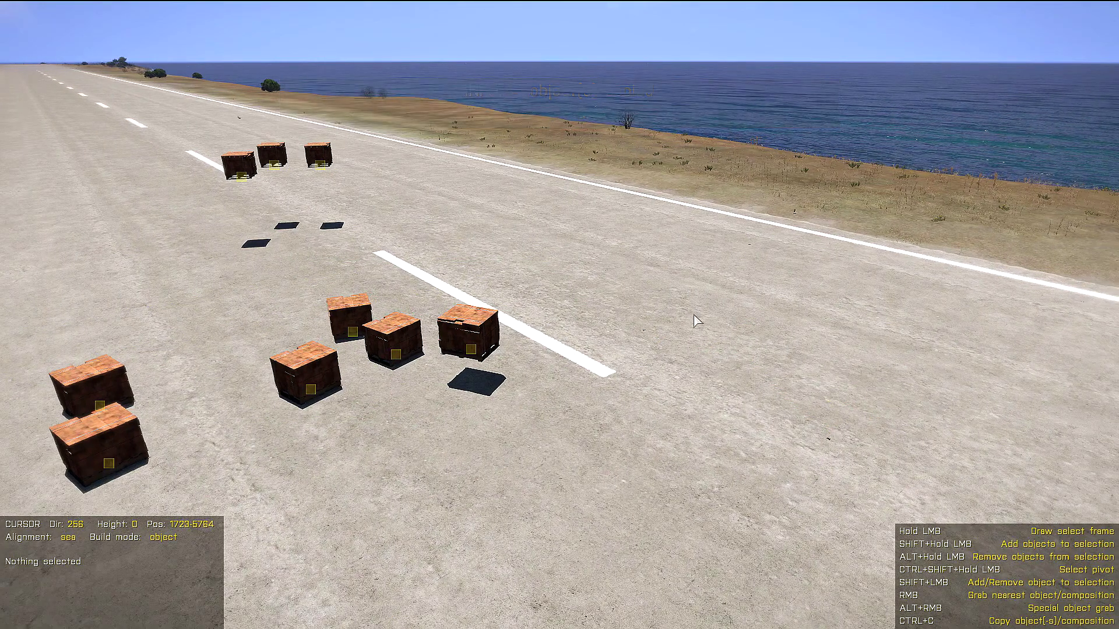
key("ctrl+v")
key("s")
left_click(675, 333)
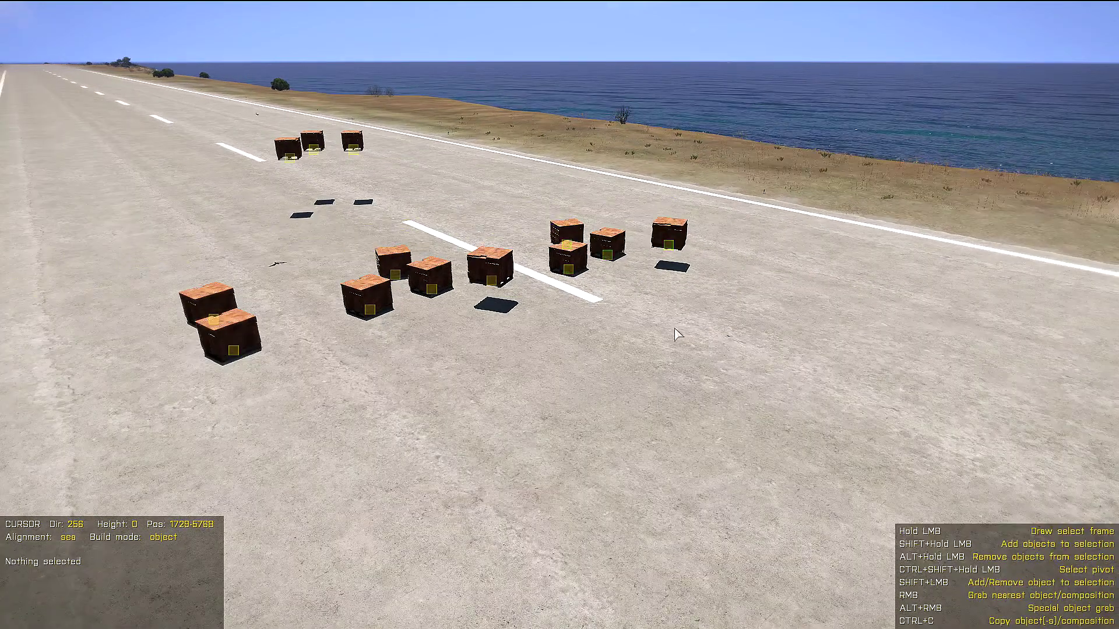
Paste four more copies of the brick-stack group across the open runway in front of the first copy.
key("ctrl+v")
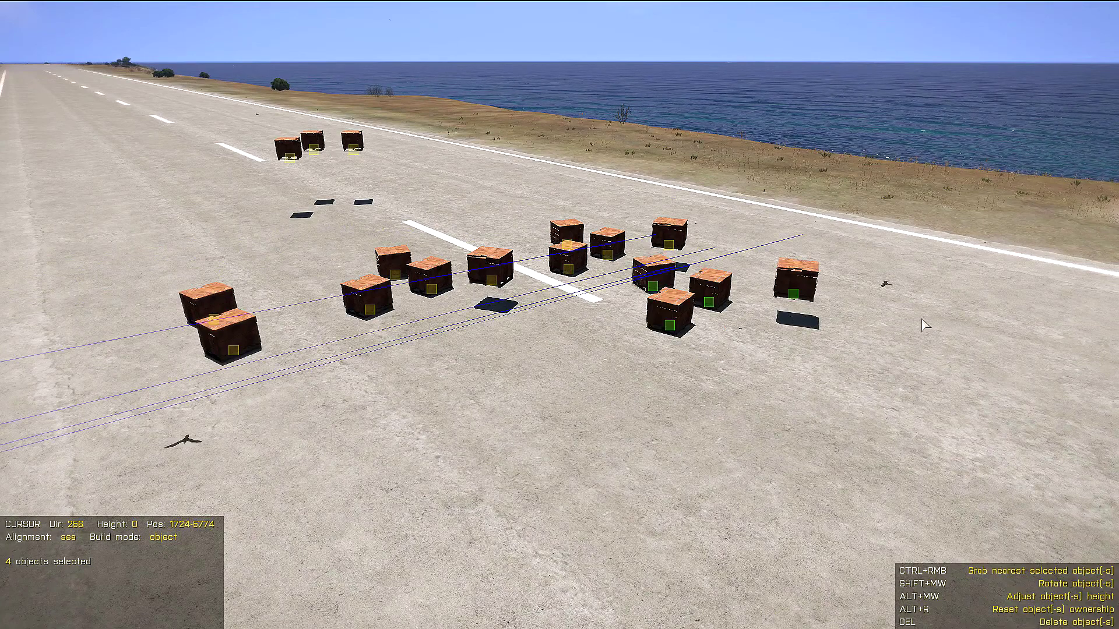
key("ctrl+v")
key("ctrl+v")
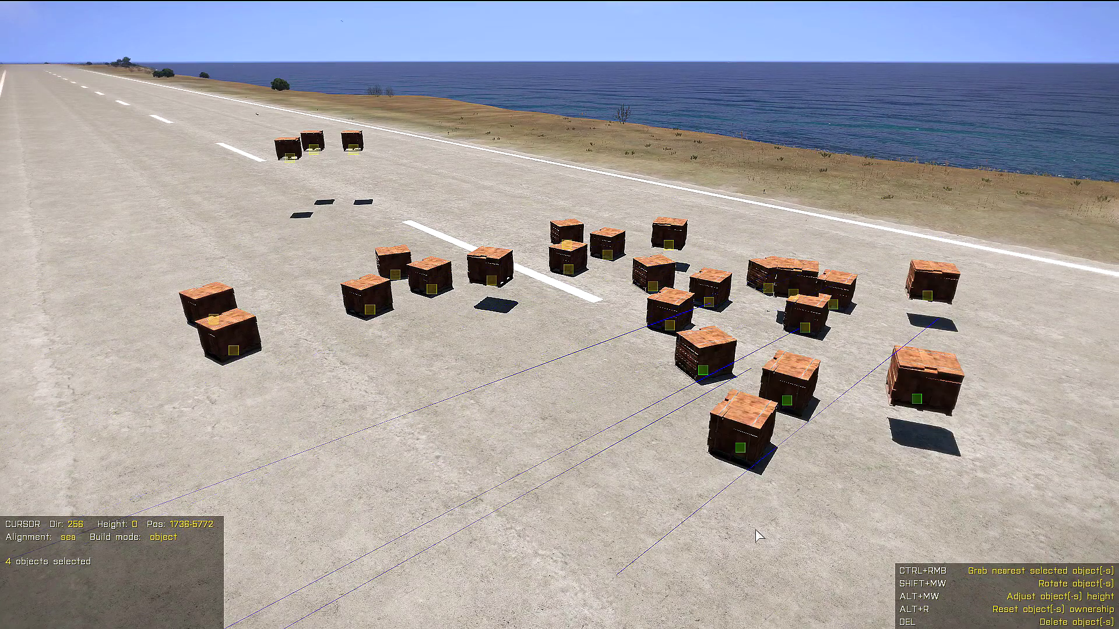
key("ctrl+v")
left_click(886, 486)
Box-select all the pasted brick stacks, leaving out the original groups, and delete them.
key("s")
key("q")
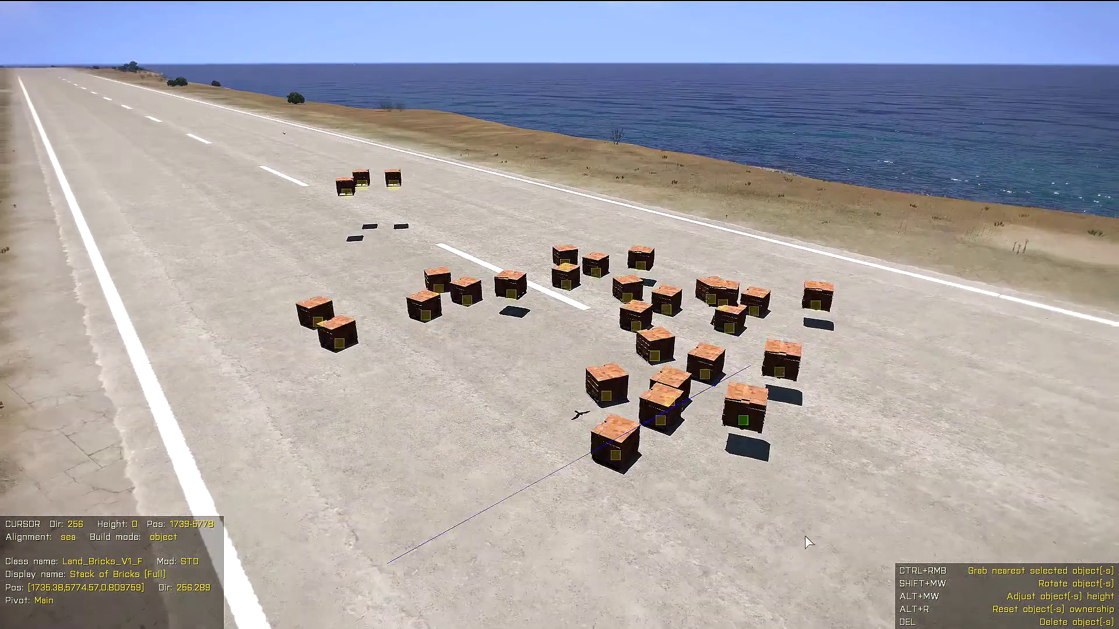
right_click_drag(805, 542, 922, 490)
left_click(921, 490)
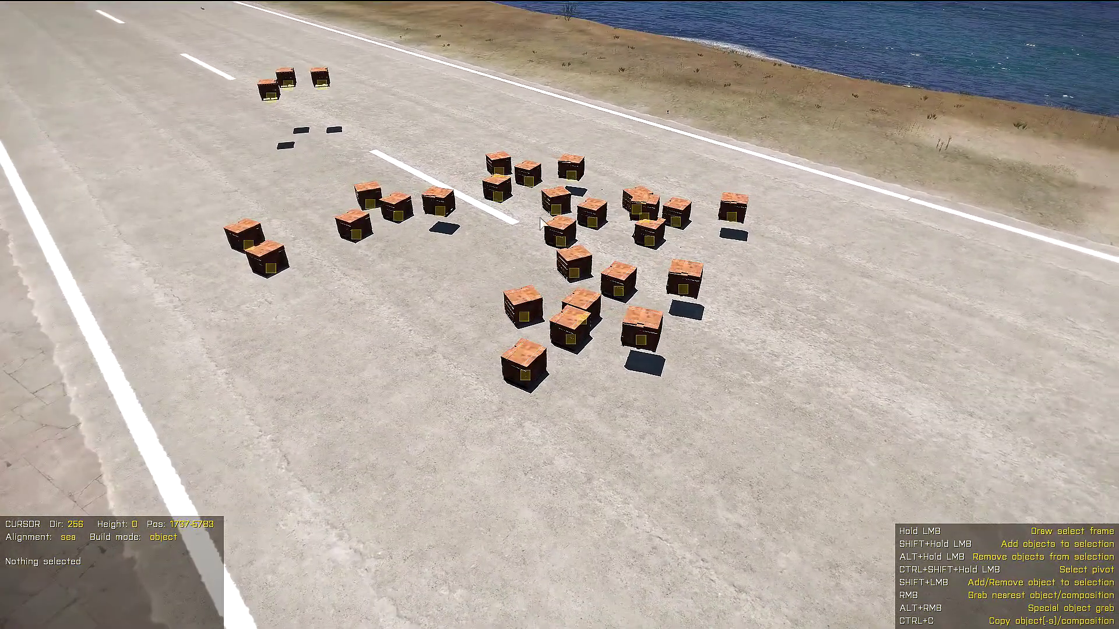
left_click_drag(472, 135, 845, 448)
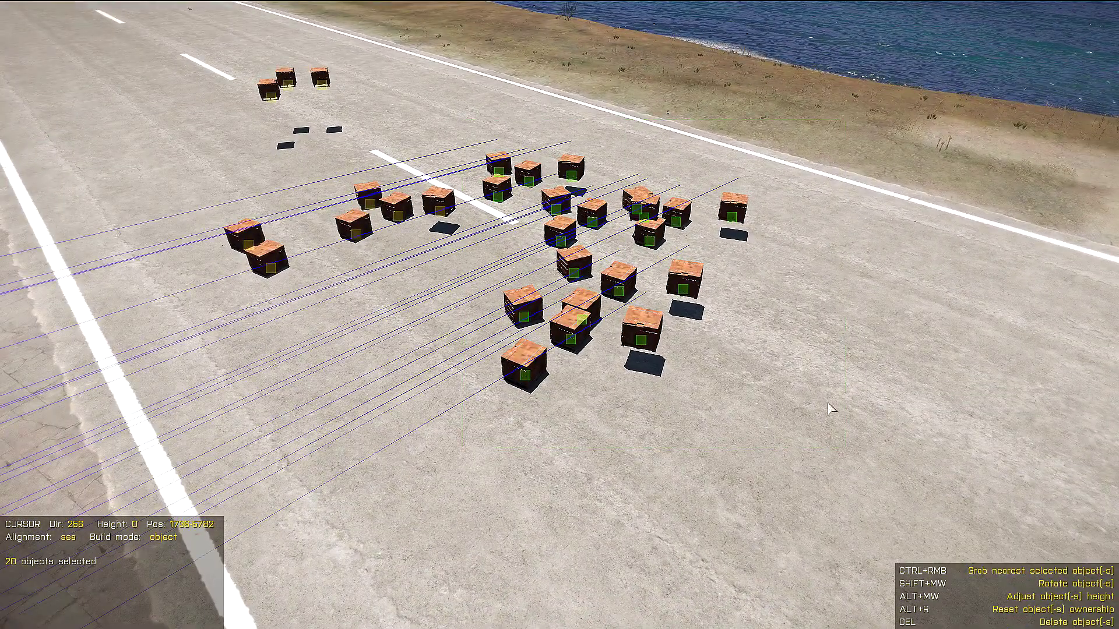
key("Delete")
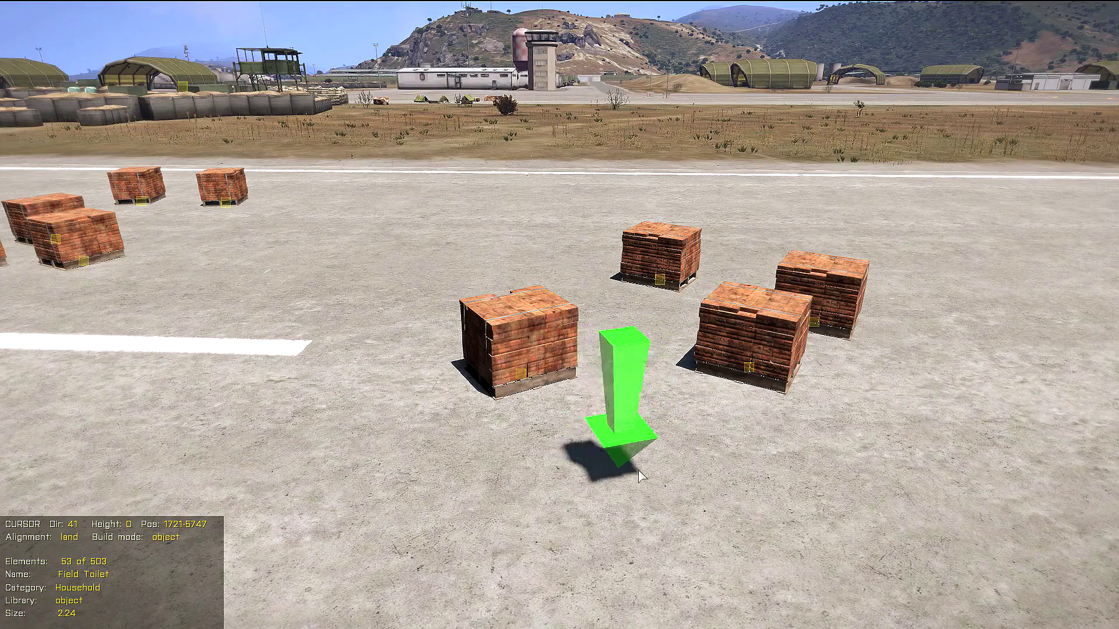
Filter the object library to the Household category and pick Land_Camping_Light_off_F for placement.
key("w")
key("space")
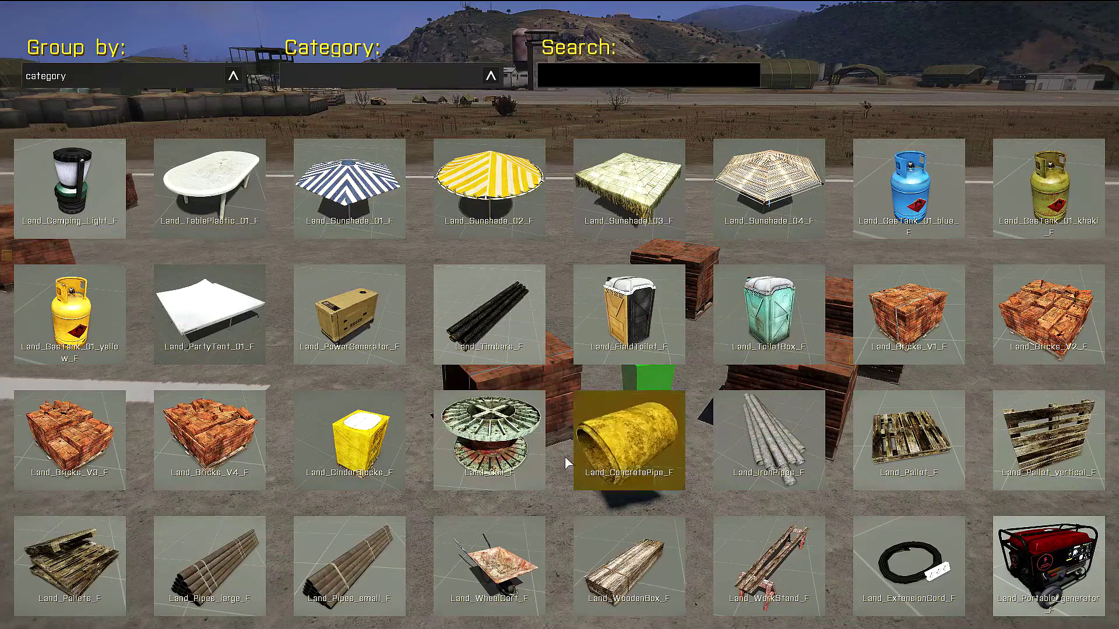
left_click(395, 84)
left_click(302, 97)
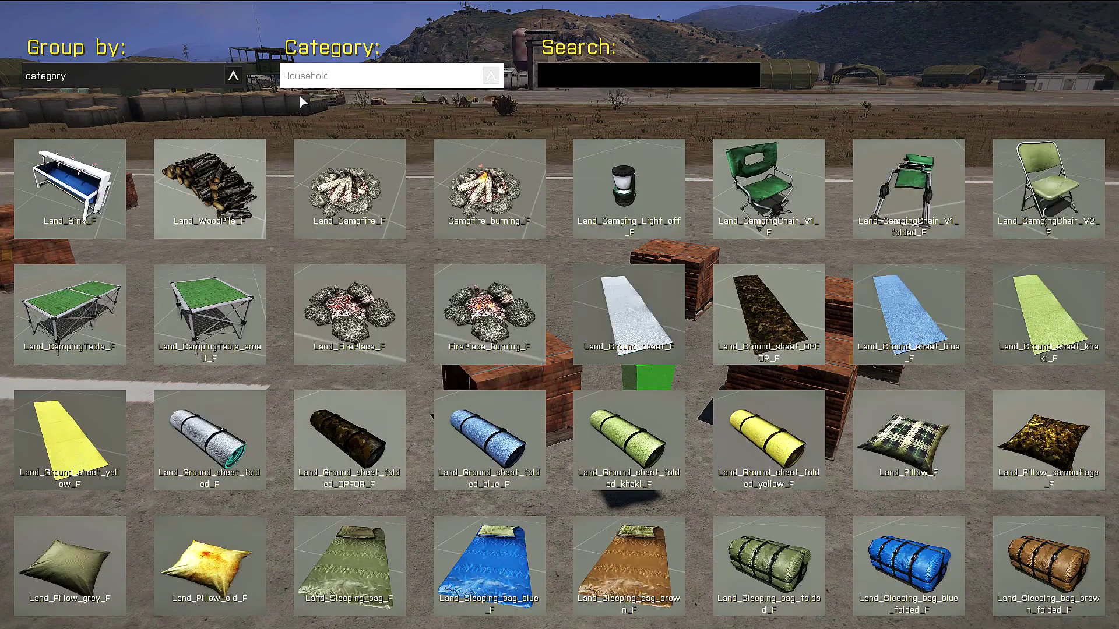
left_click(606, 188)
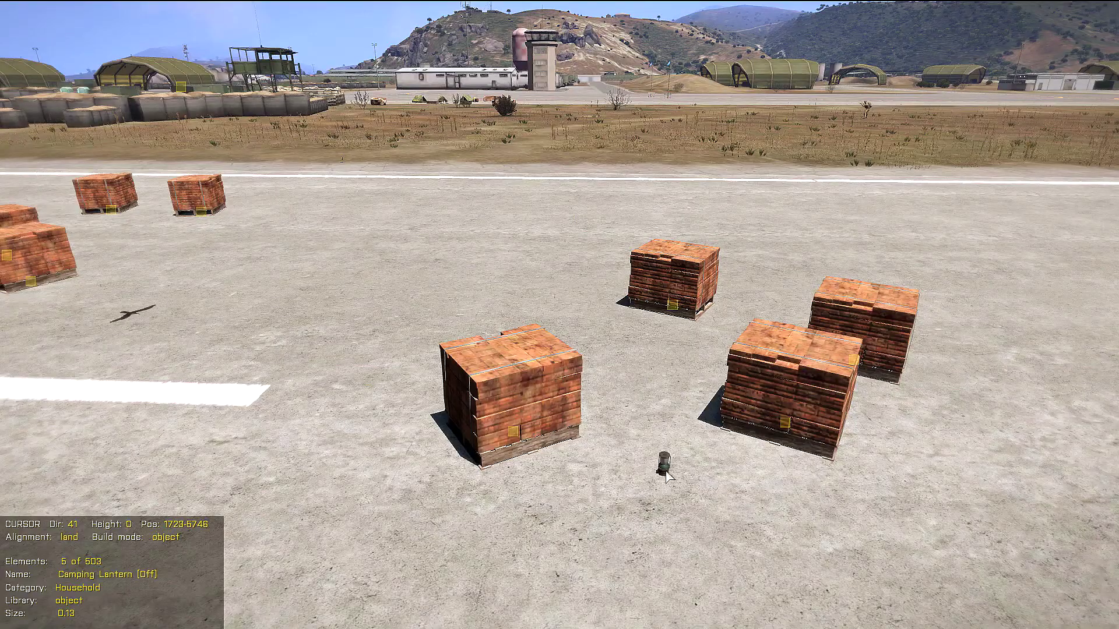
Enable placing on top of objects, put one camping lantern on the nearest brick stack and a second on the first lantern.
key("w")
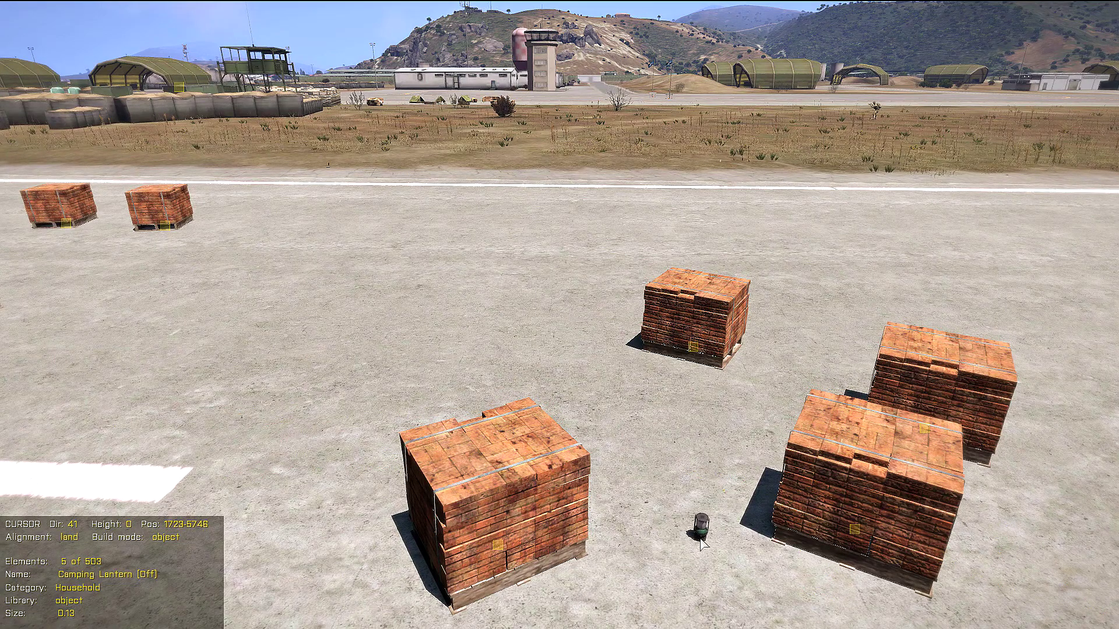
key("o")
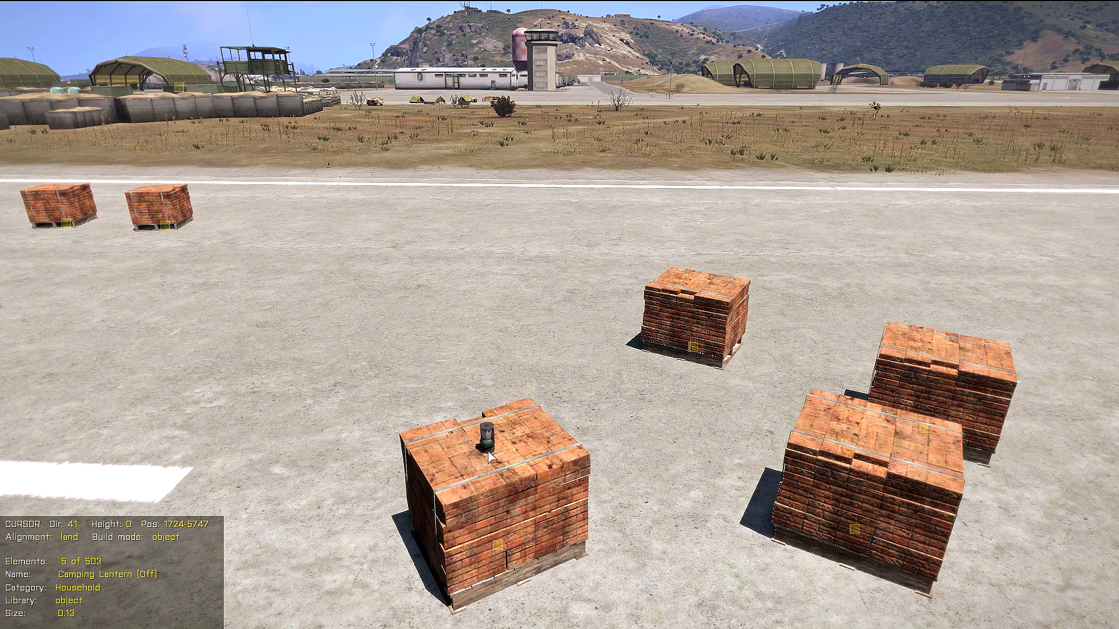
left_click(488, 456)
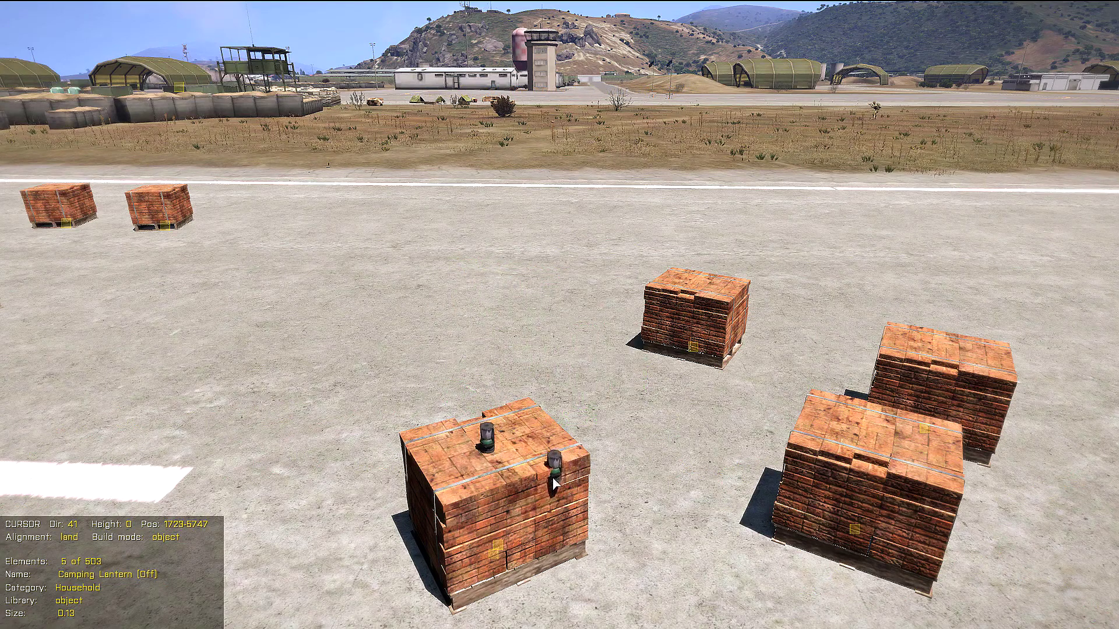
left_click(488, 430)
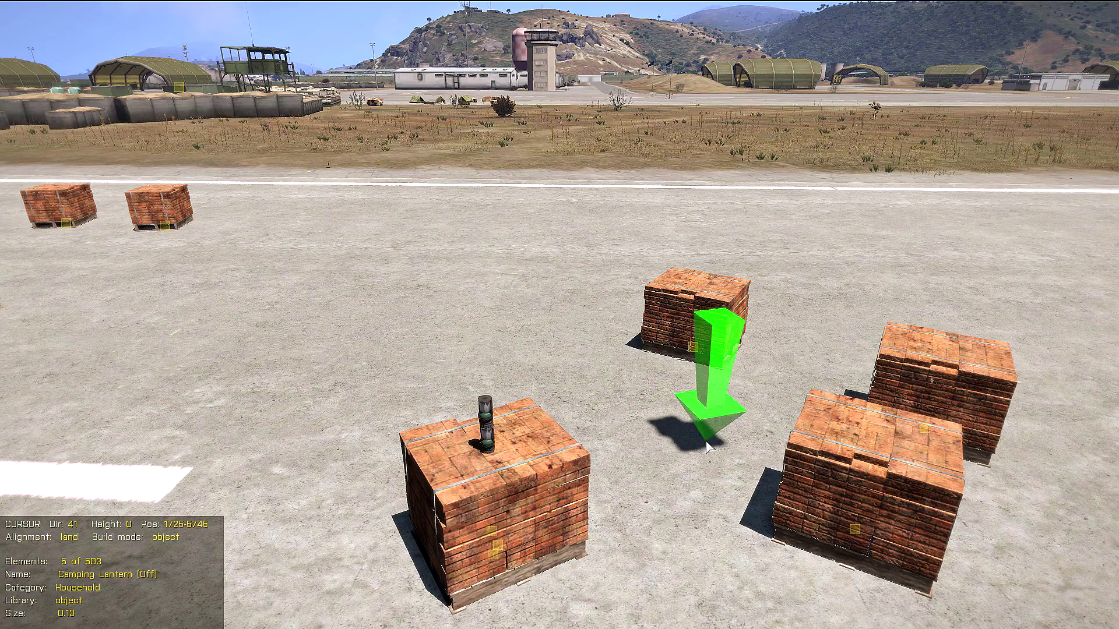
Place a third camping lantern on the ground between the brick stacks and leave placement mode.
key("s")
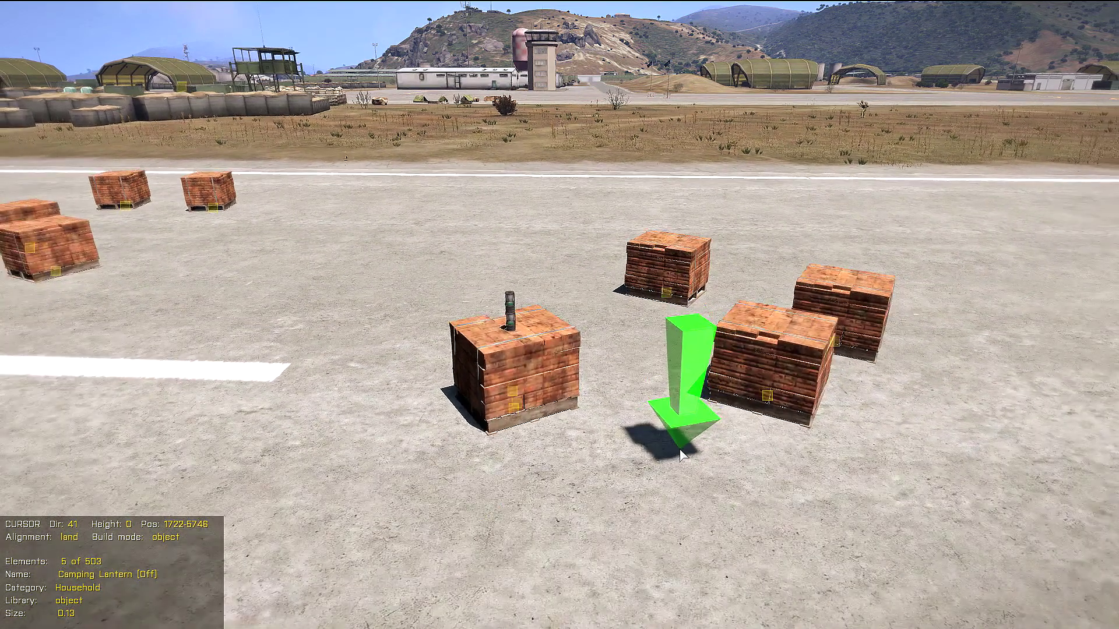
left_click(645, 443)
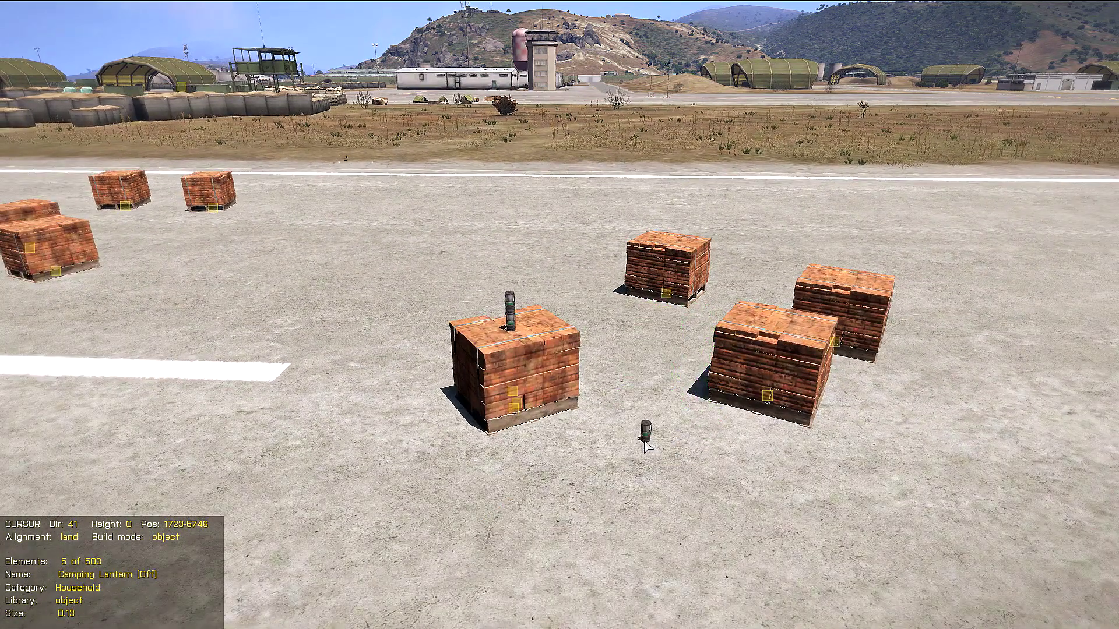
left_click(640, 442)
right_click(669, 444)
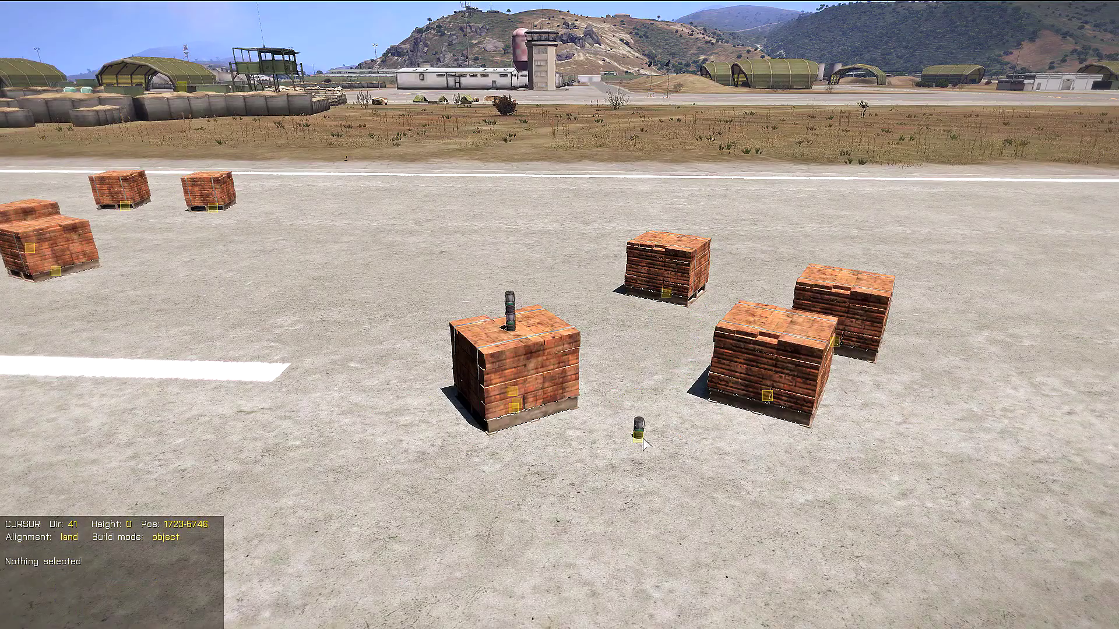
Grab the ground lantern and set it on the two stacked lanterns, then move it to the ground behind the bricks and restack it.
key("w")
right_click_drag(677, 494, 723, 589)
key("w")
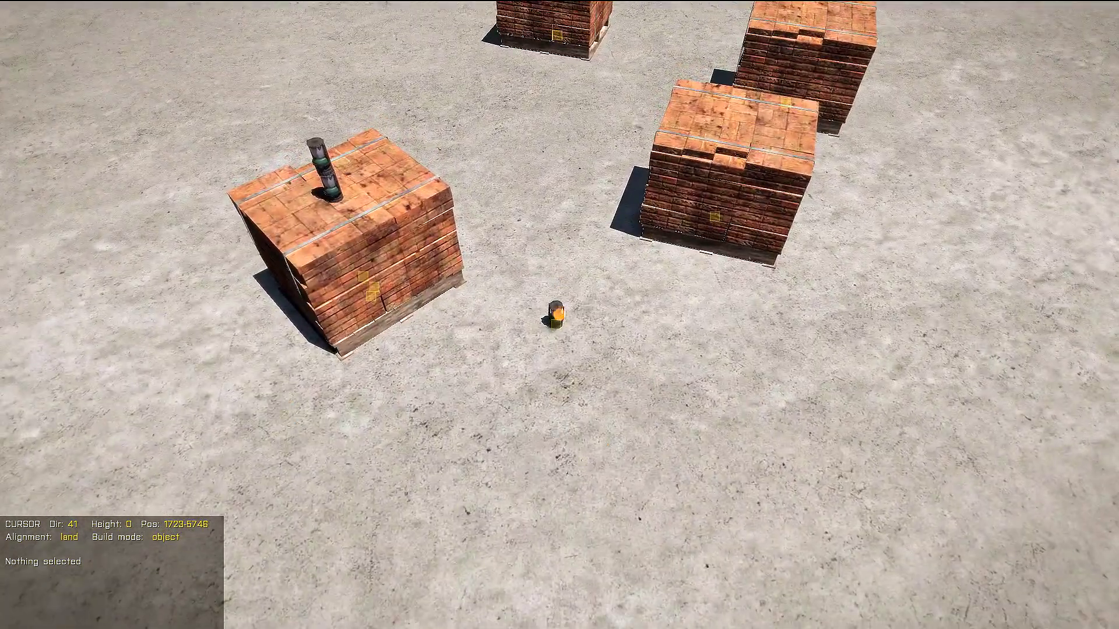
left_click(560, 314)
key("d")
right_click_drag(561, 314, 392, 138)
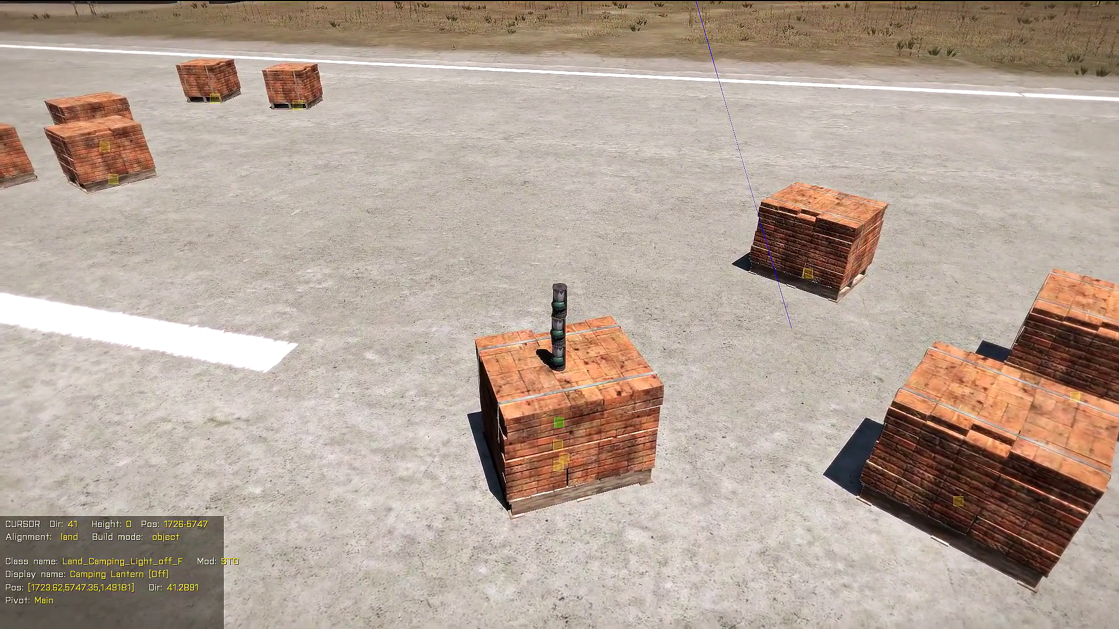
right_click_drag(574, 155, 464, 163)
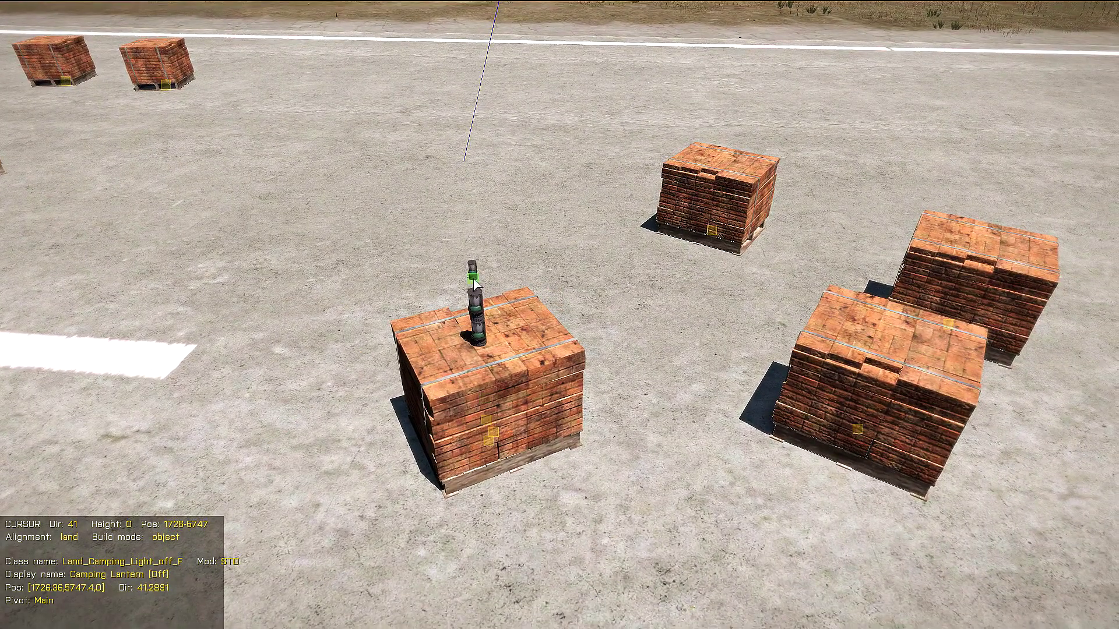
mouse_move(473, 273)
left_mouse_down()
mouse_move(501, 309)
mouse_move(683, 364)
mouse_move(874, 344)
mouse_move(534, 343)
mouse_move(477, 312)
mouse_move(477, 298)
mouse_move(544, 402)
mouse_move(628, 455)
mouse_move(511, 350)
mouse_move(477, 297)
left_mouse_up()
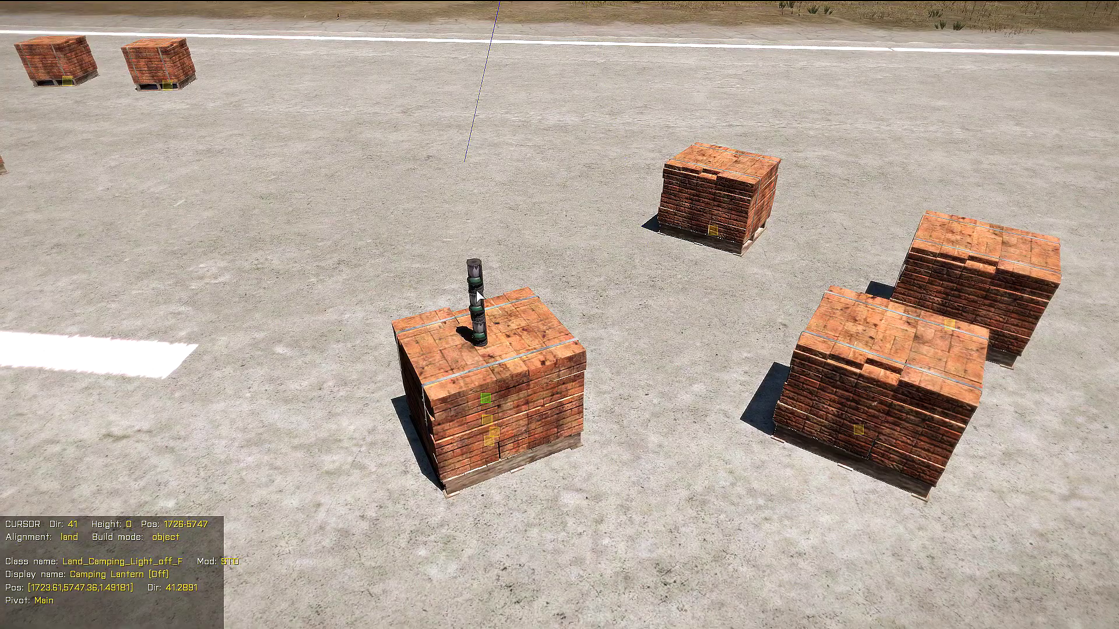